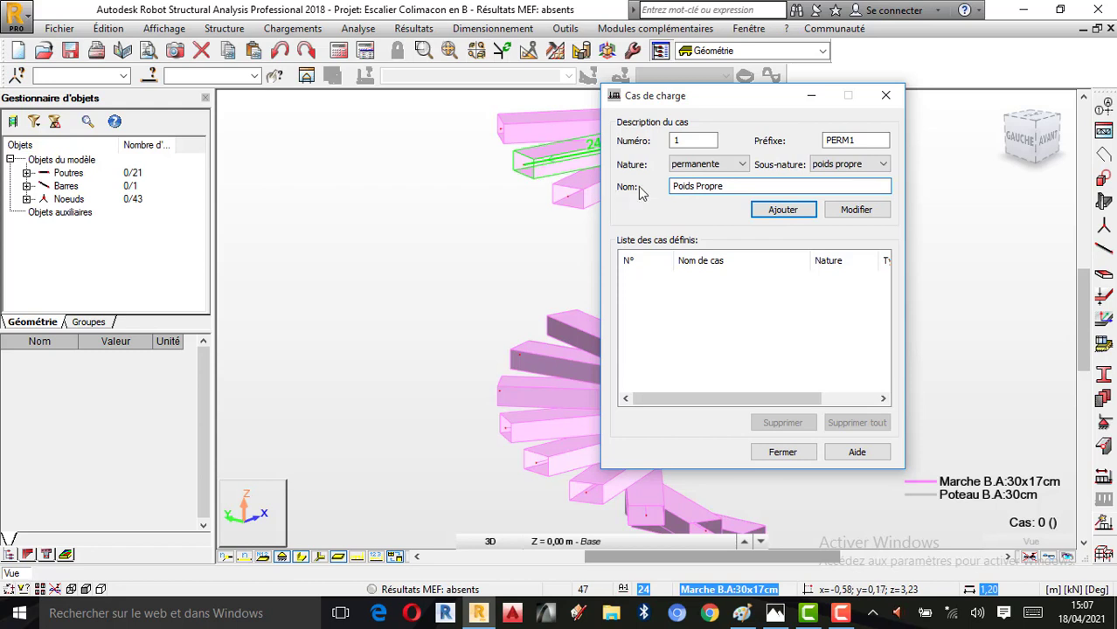
Add two permanent self-weight load cases named Poids Propre and Revetement to the list of defined cases
click(783, 210)
drag(710, 185, 625, 183)
text(Revetement)
click(782, 211)
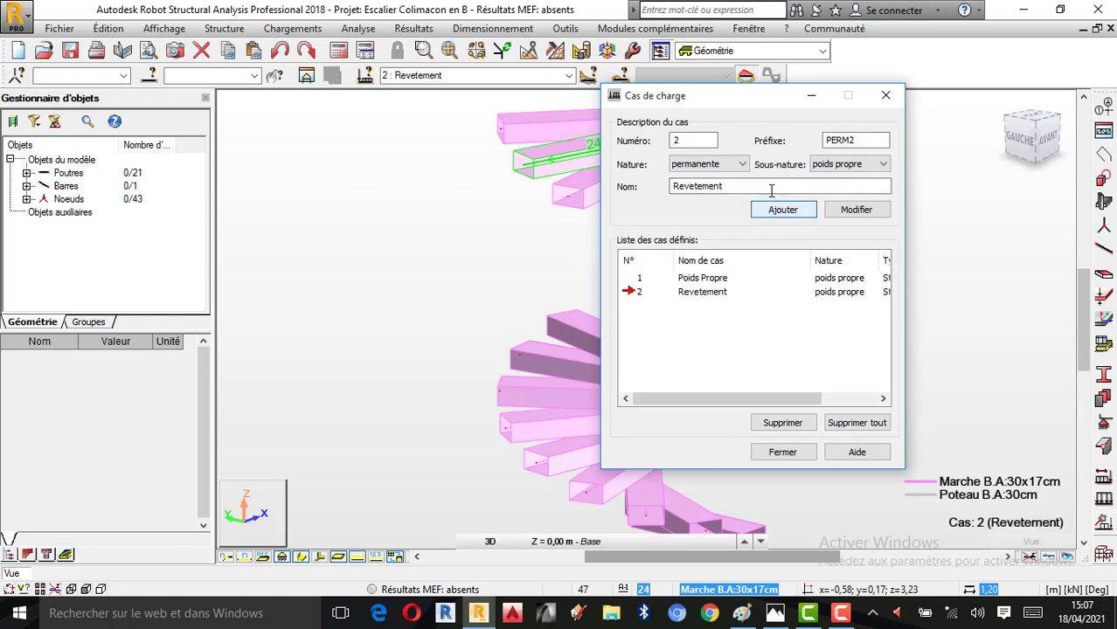
Add a load case of nature d'exploitation named Q(Escalier) and close the load case definition
click(741, 164)
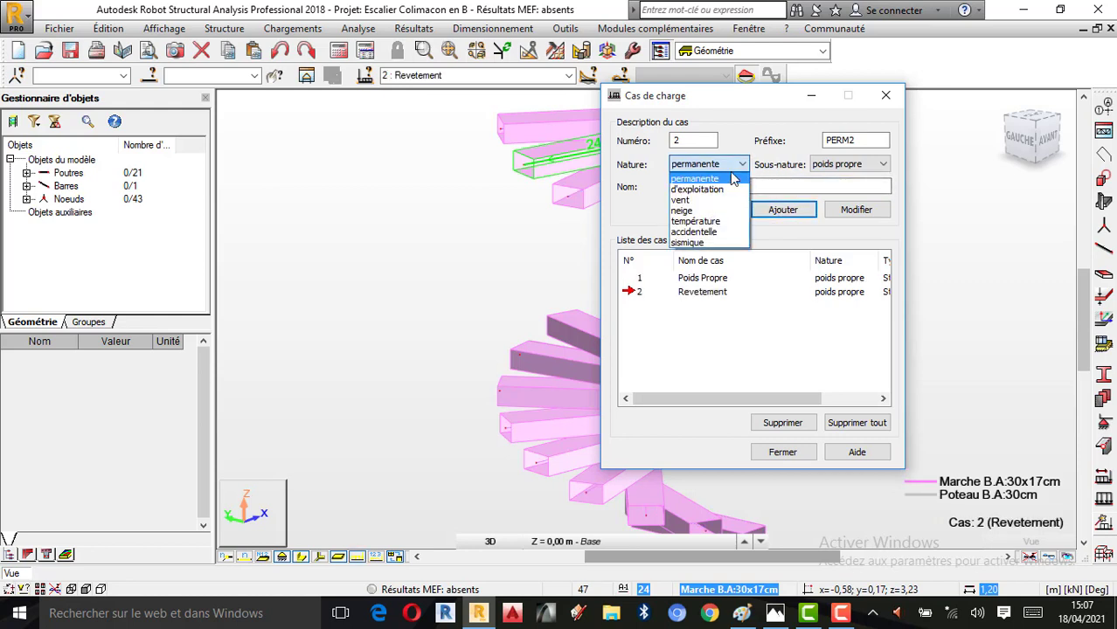
click(731, 187)
double_click(669, 187)
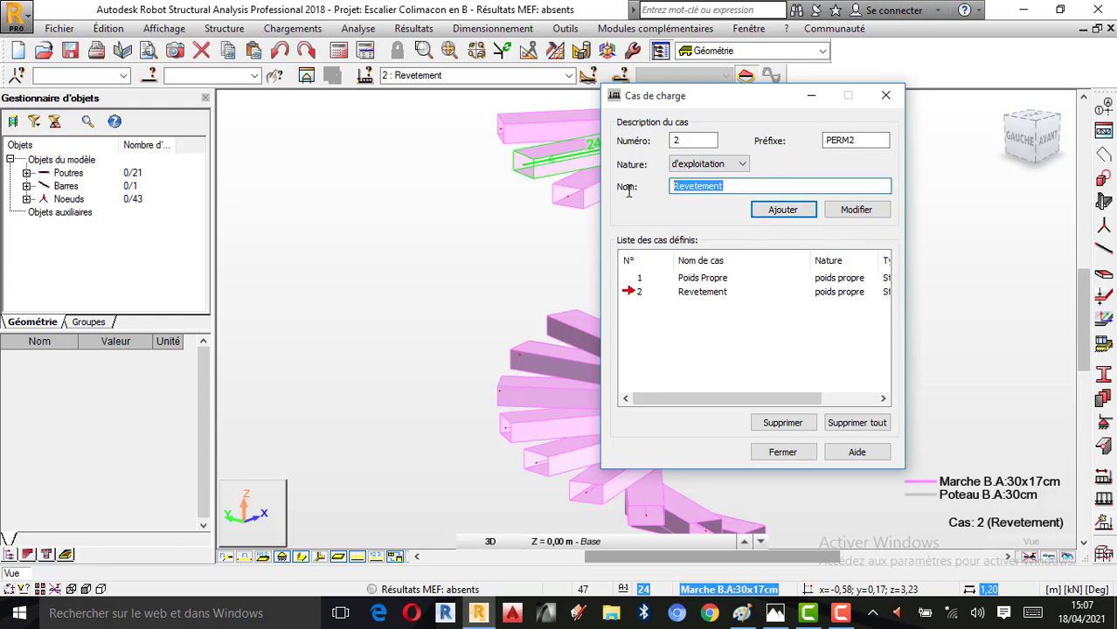
text(Q(Escalier))
click(784, 210)
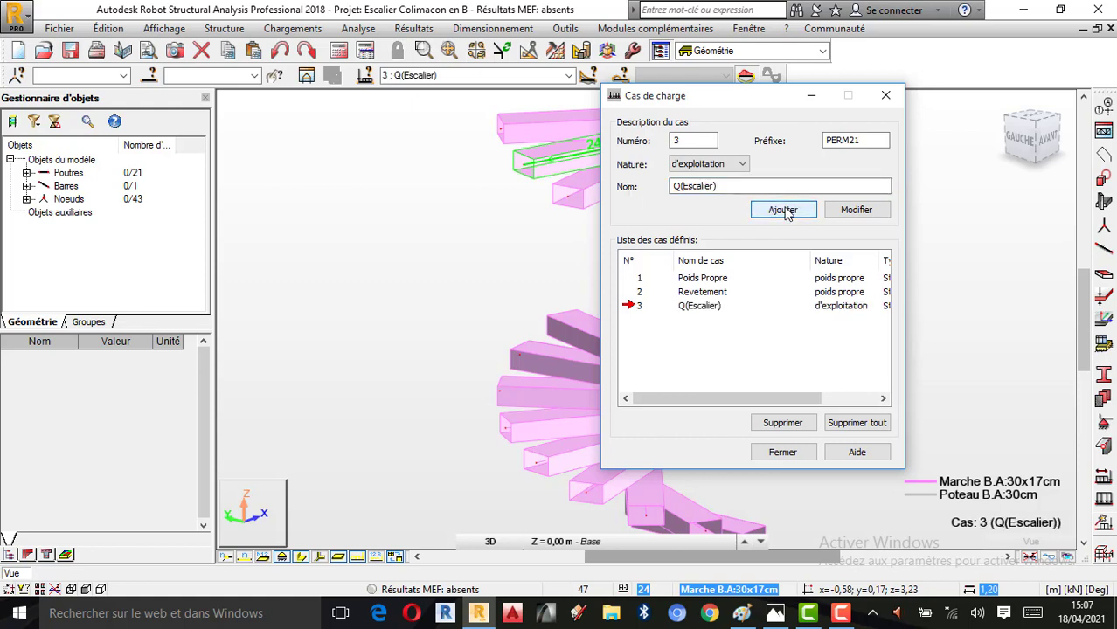
click(790, 453)
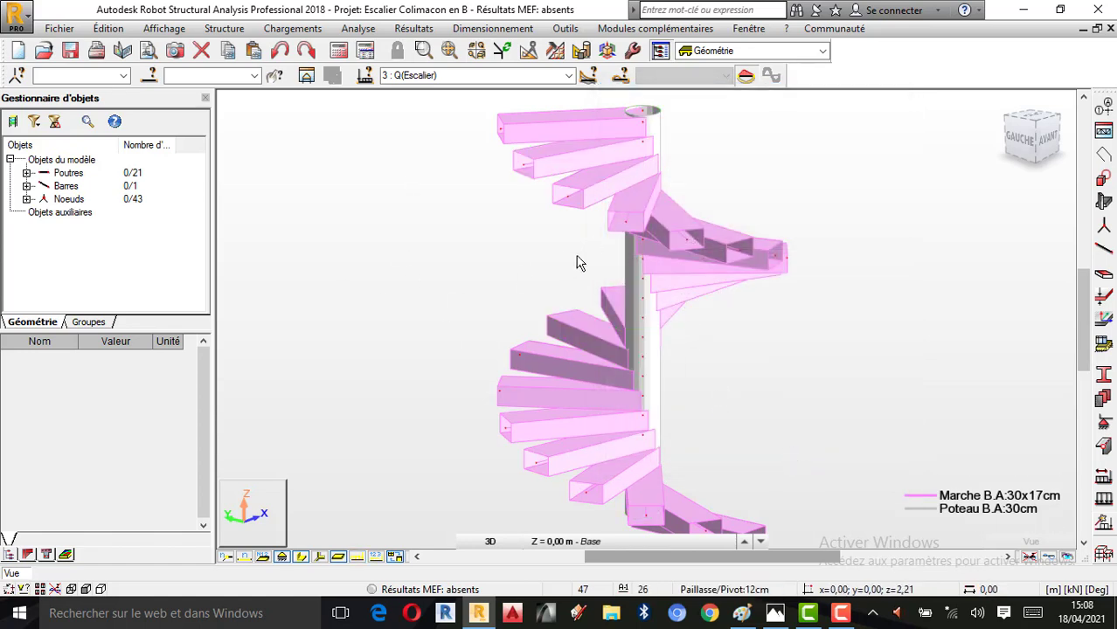
Make load case 2 : Revetement the active case
scroll(577, 263, down, 1)
right_click(662, 299)
click(675, 366)
drag(675, 366, 678, 231)
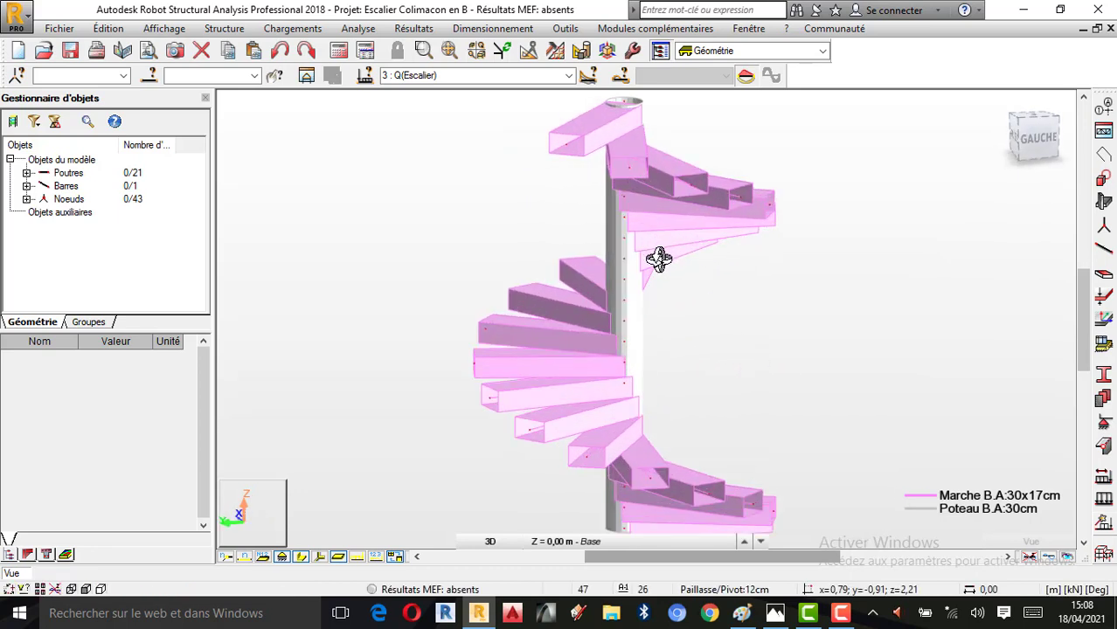
right_click(786, 297)
click(752, 306)
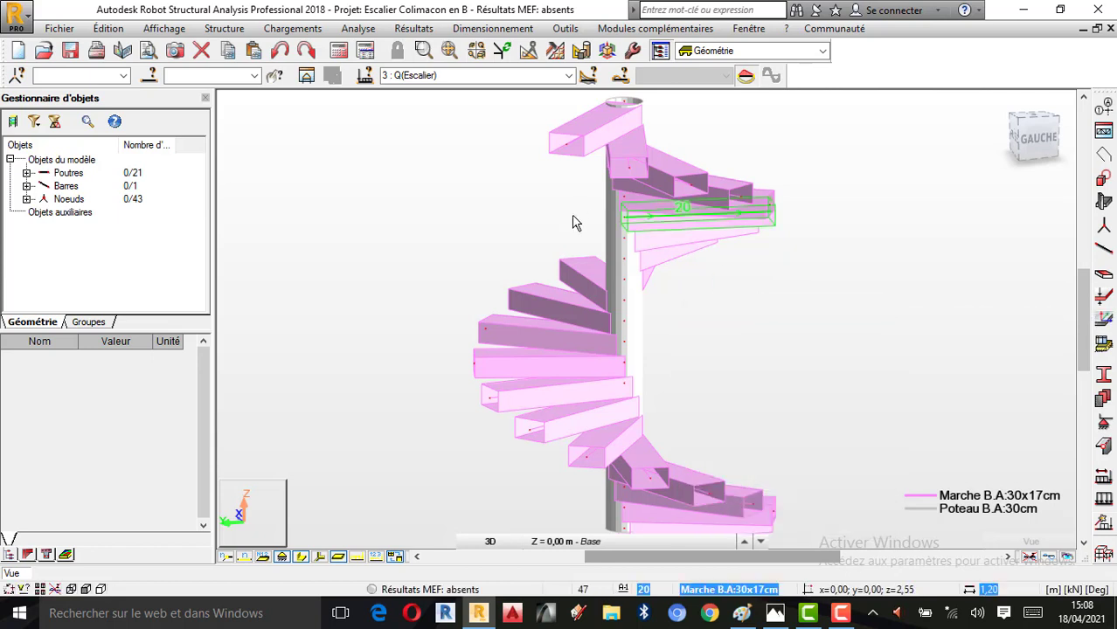
click(569, 77)
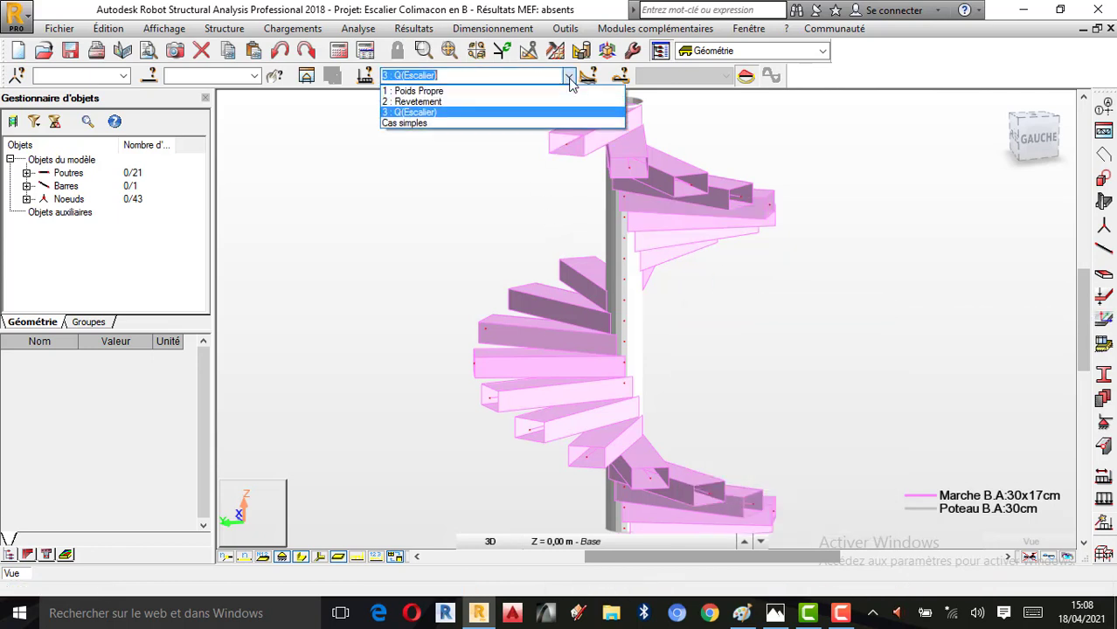
click(470, 103)
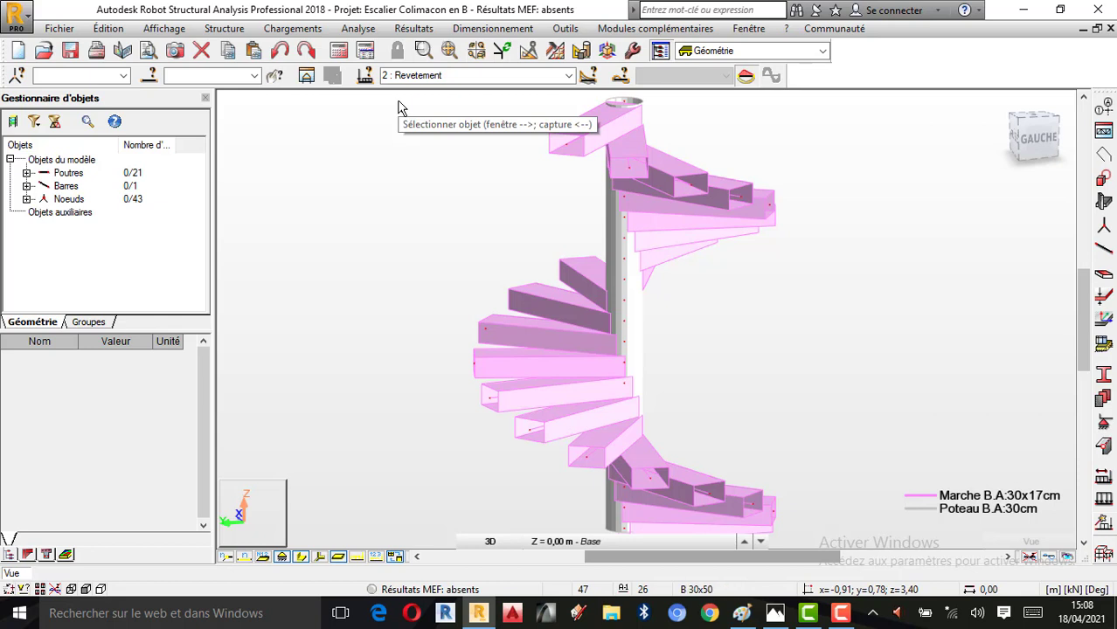
Select all the pink stair-step beams with a special selection by colour, keeping the selection window clear of the loading area
click(108, 32)
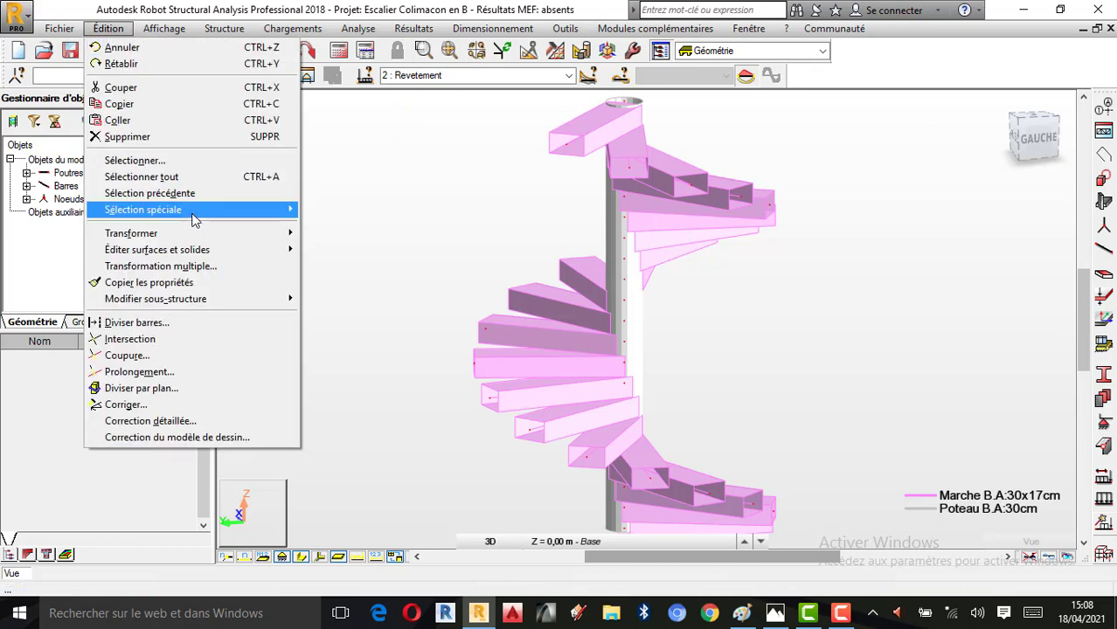
mouse_move(194, 219)
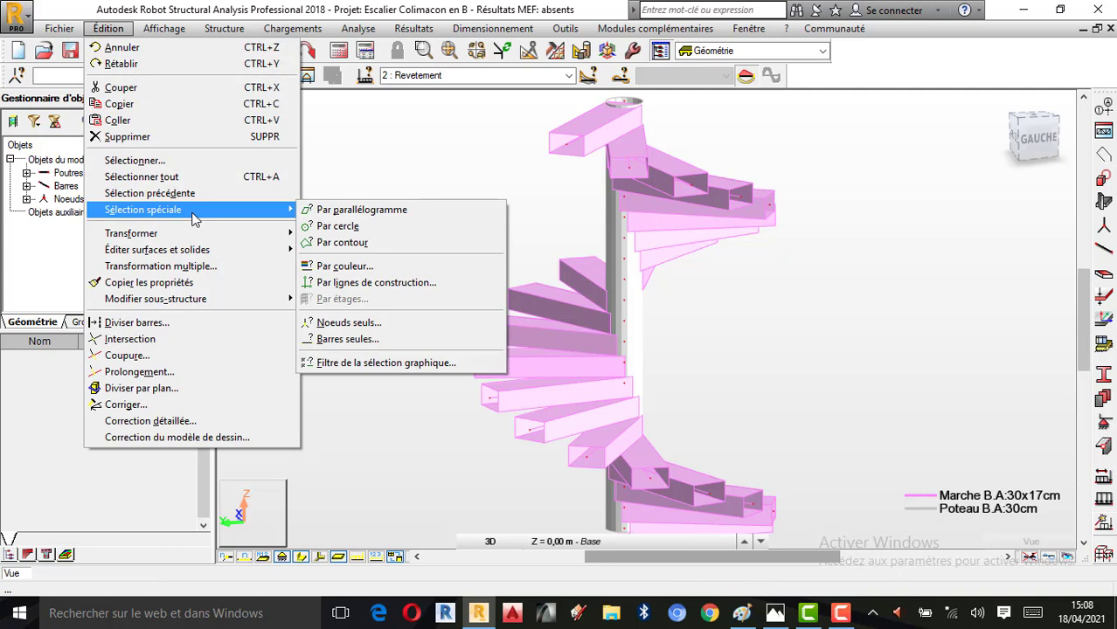
click(364, 265)
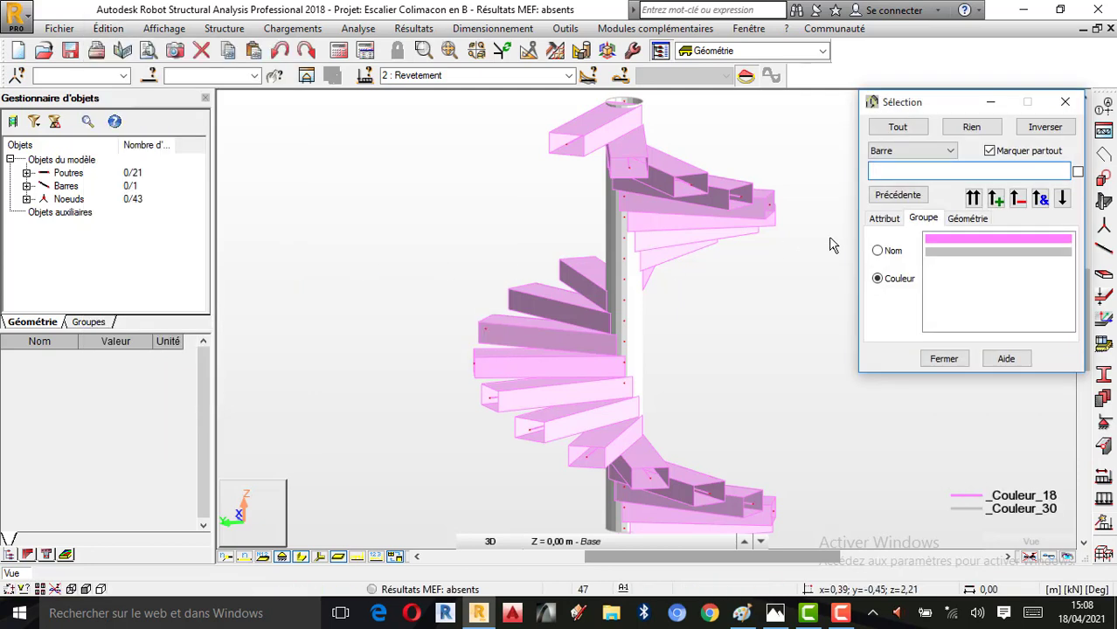
click(944, 239)
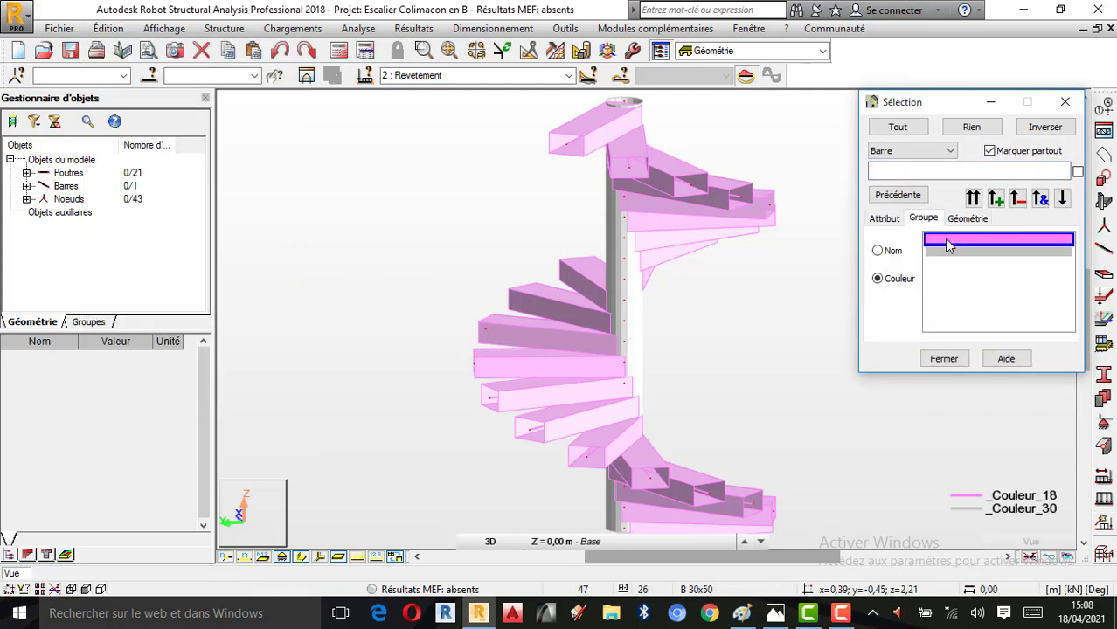
click(997, 200)
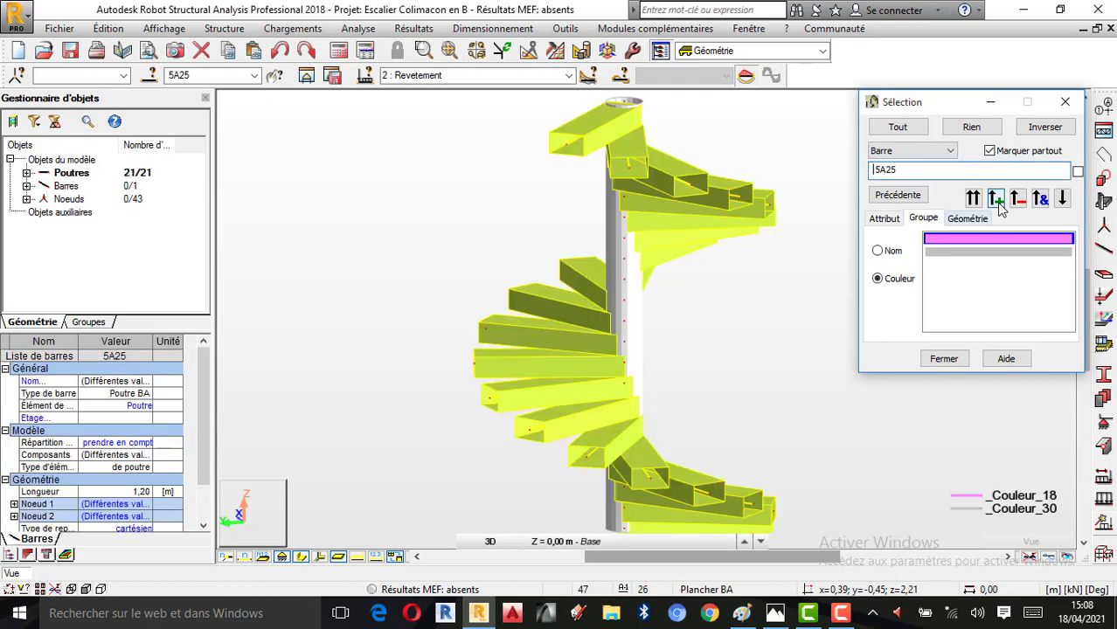
drag(910, 107, 308, 110)
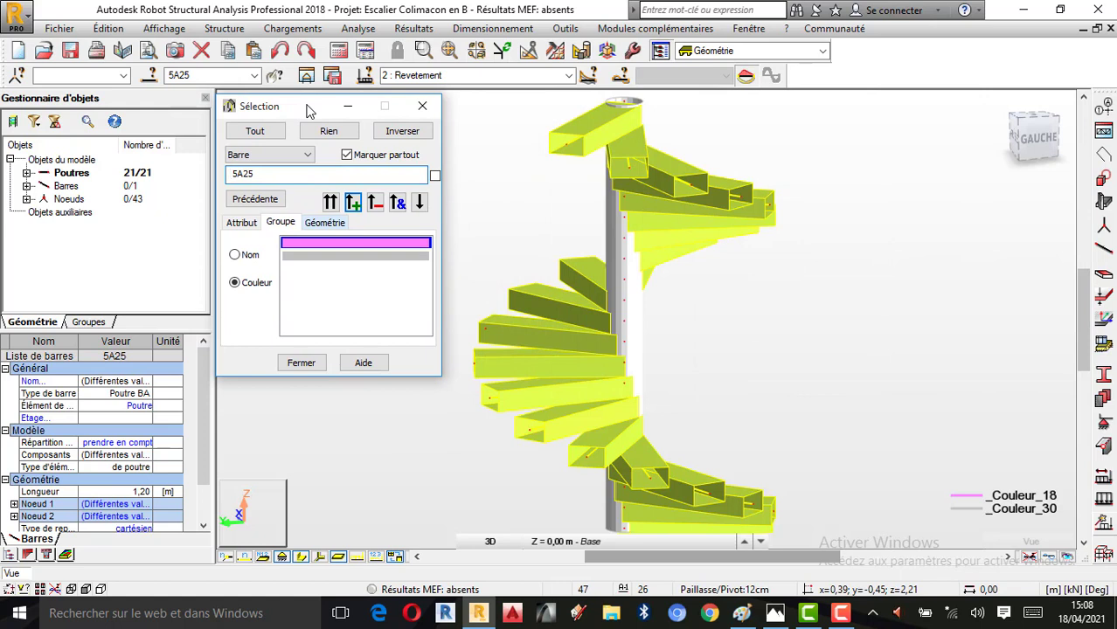
Open the load definition for the Revetement case and view the reference spiral staircase picture in Photos
click(1104, 497)
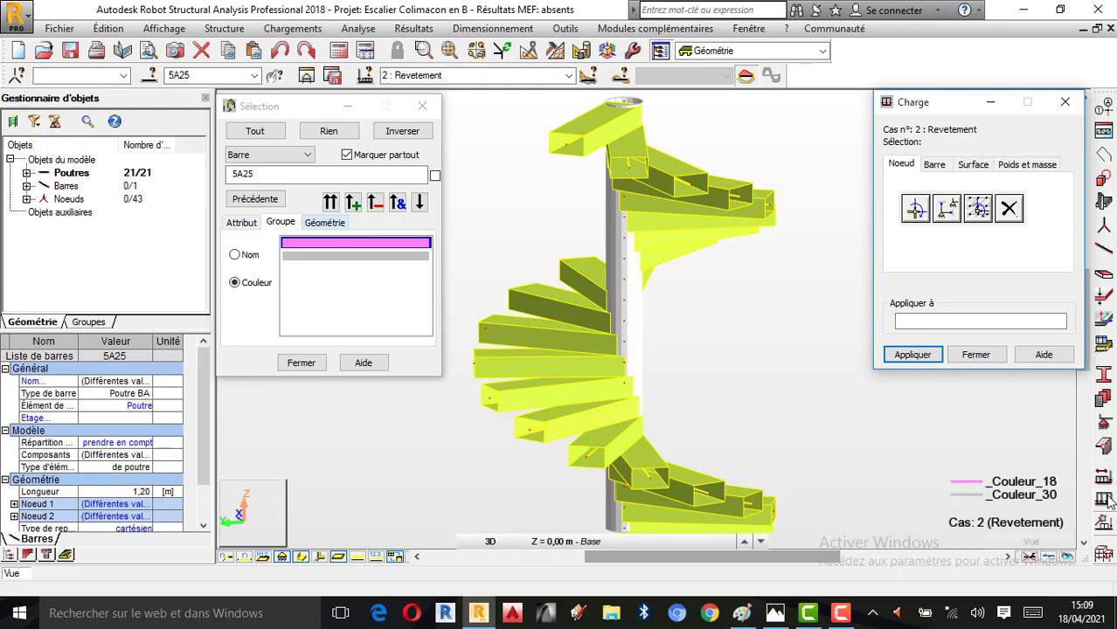
click(776, 613)
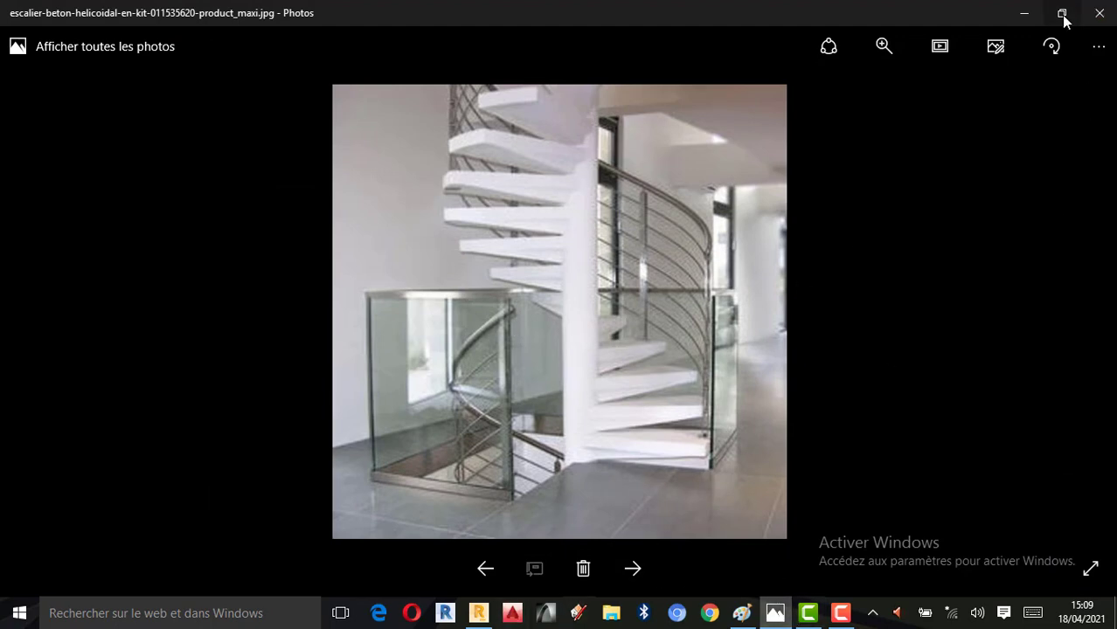
click(1023, 13)
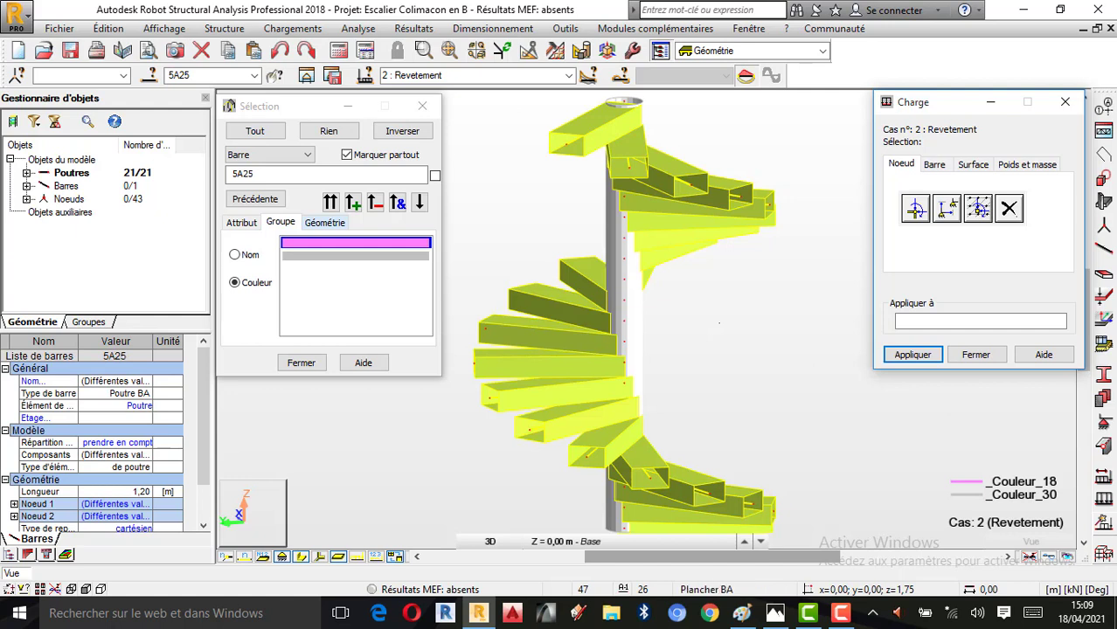
click(974, 166)
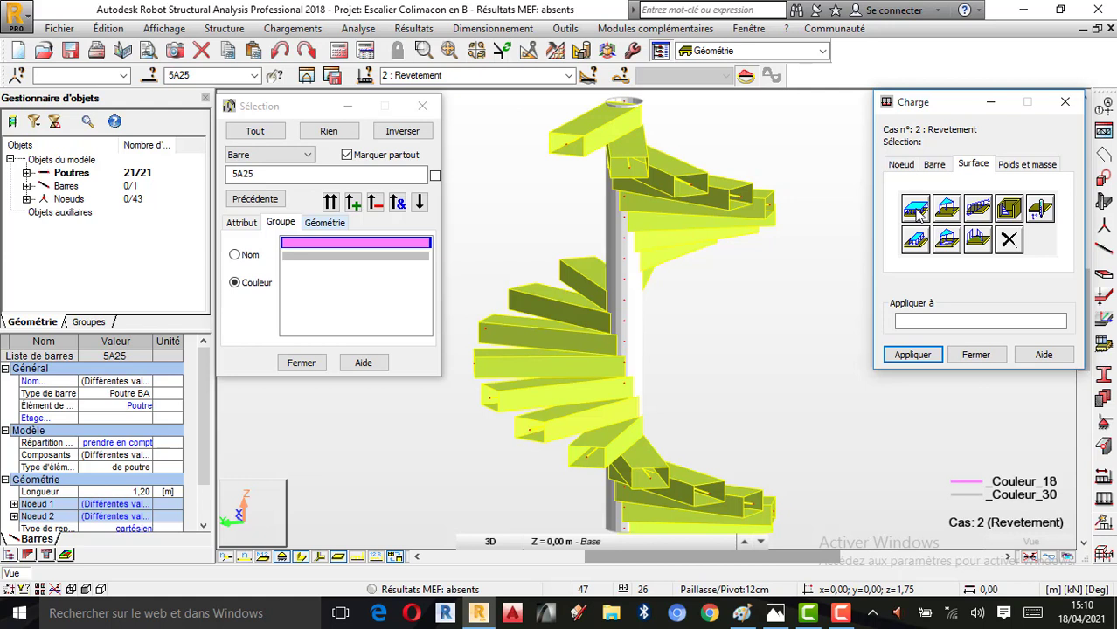
click(935, 166)
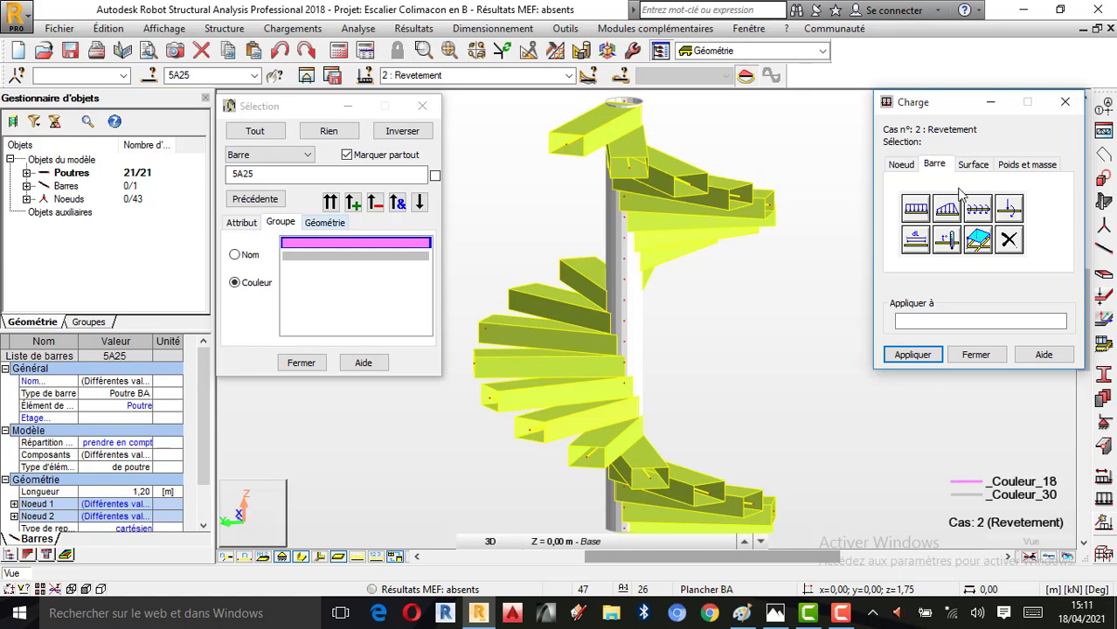
click(983, 171)
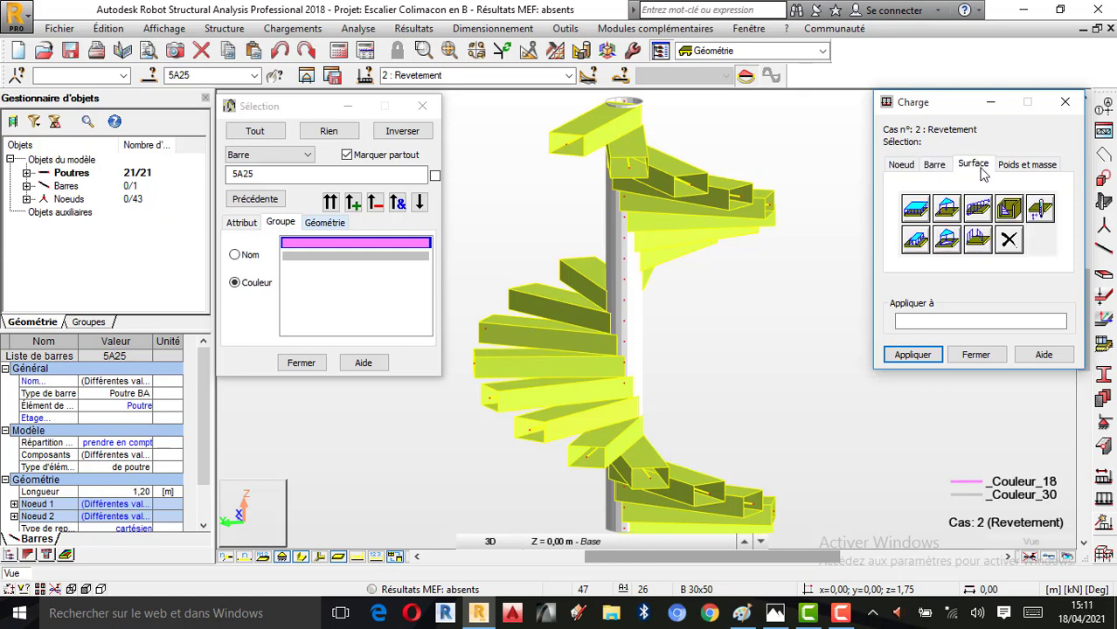
click(915, 208)
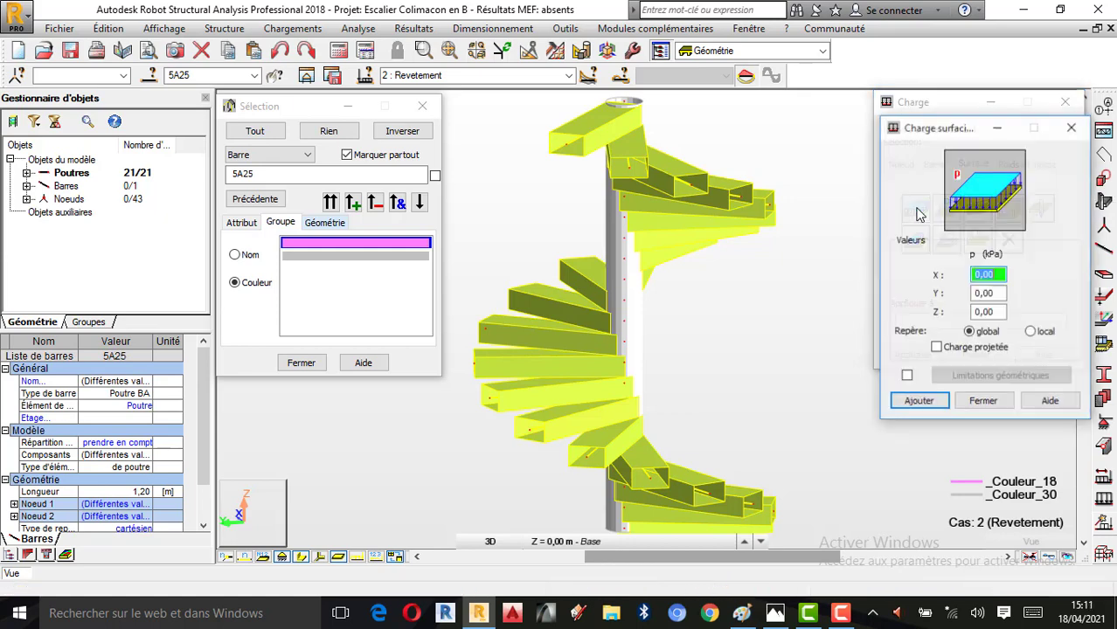
click(982, 312)
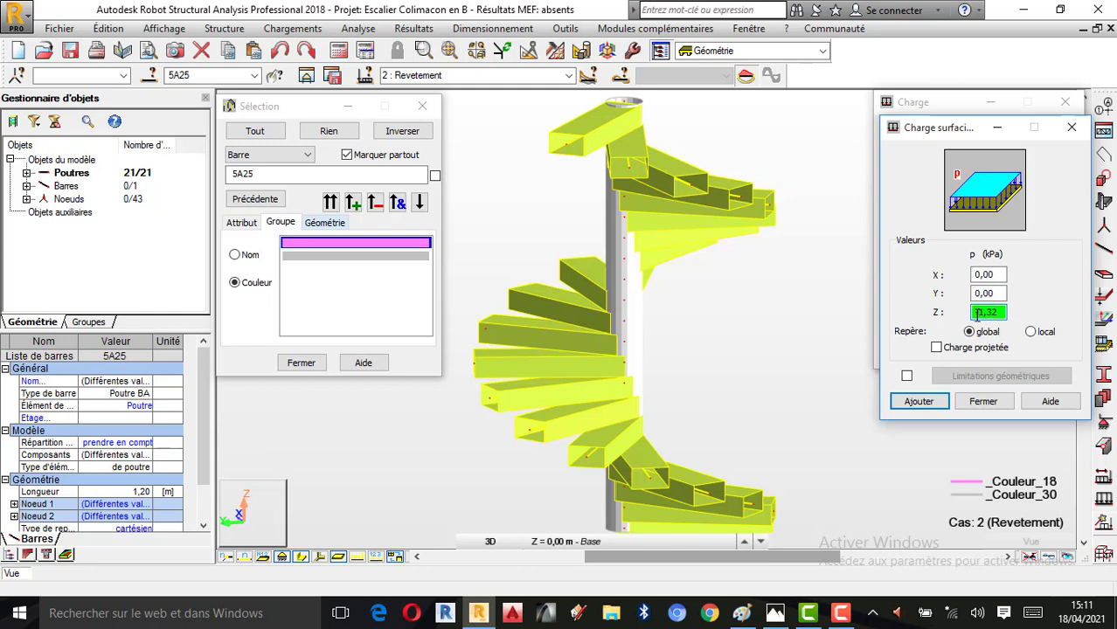
click(927, 401)
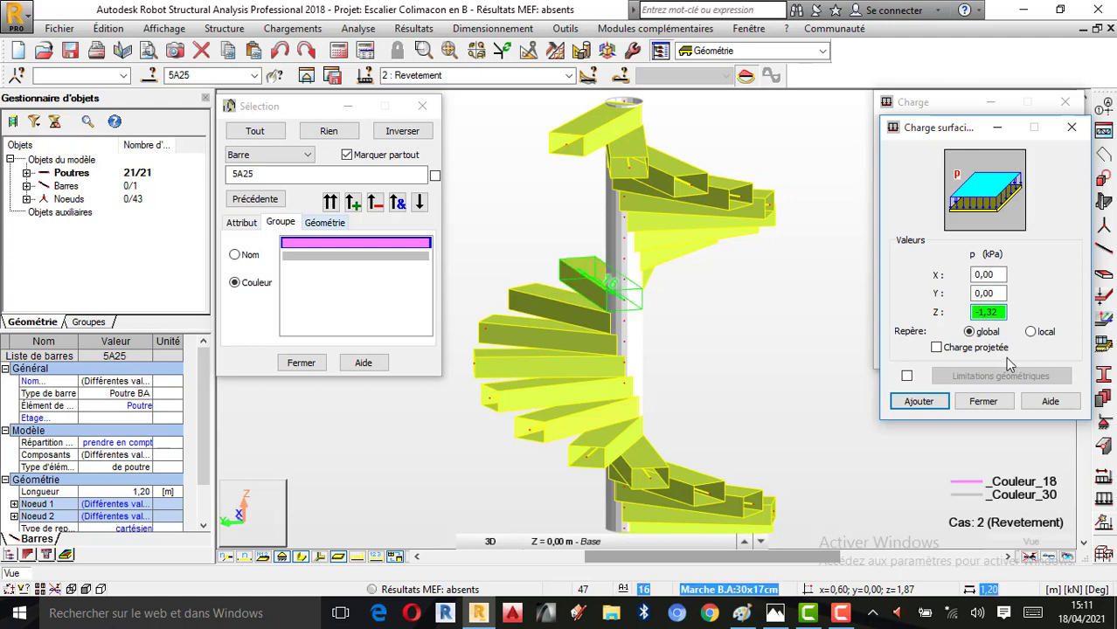
drag(1002, 315, 959, 322)
click(979, 403)
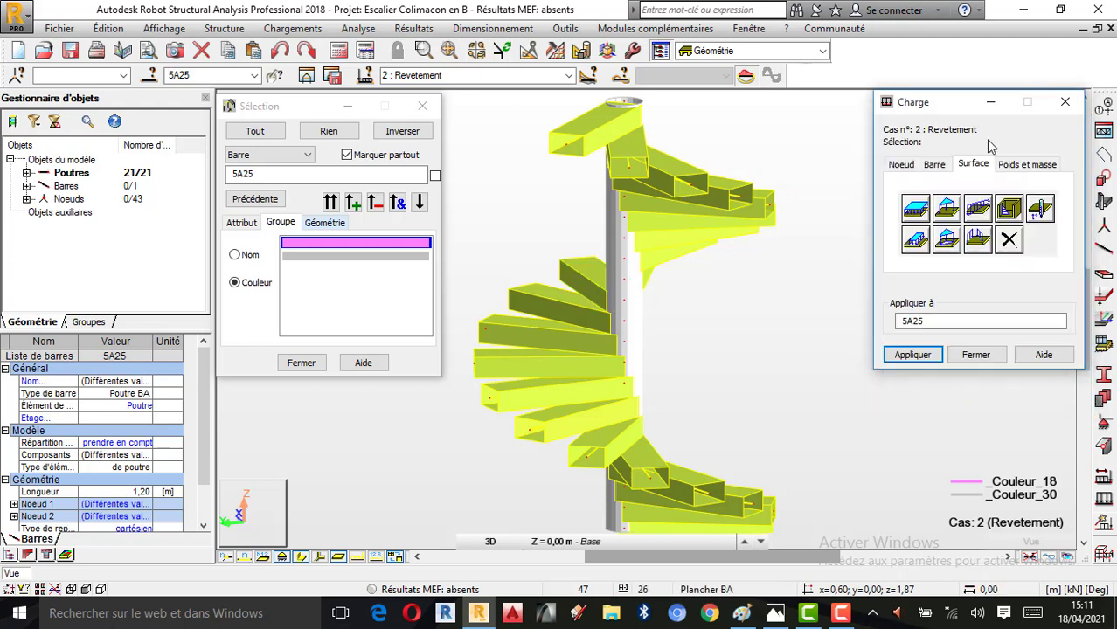
Apply a uniform bar load of -1,32 kN/m in global Z to bars 5A25, checking the Paint notes, and display load values
click(936, 166)
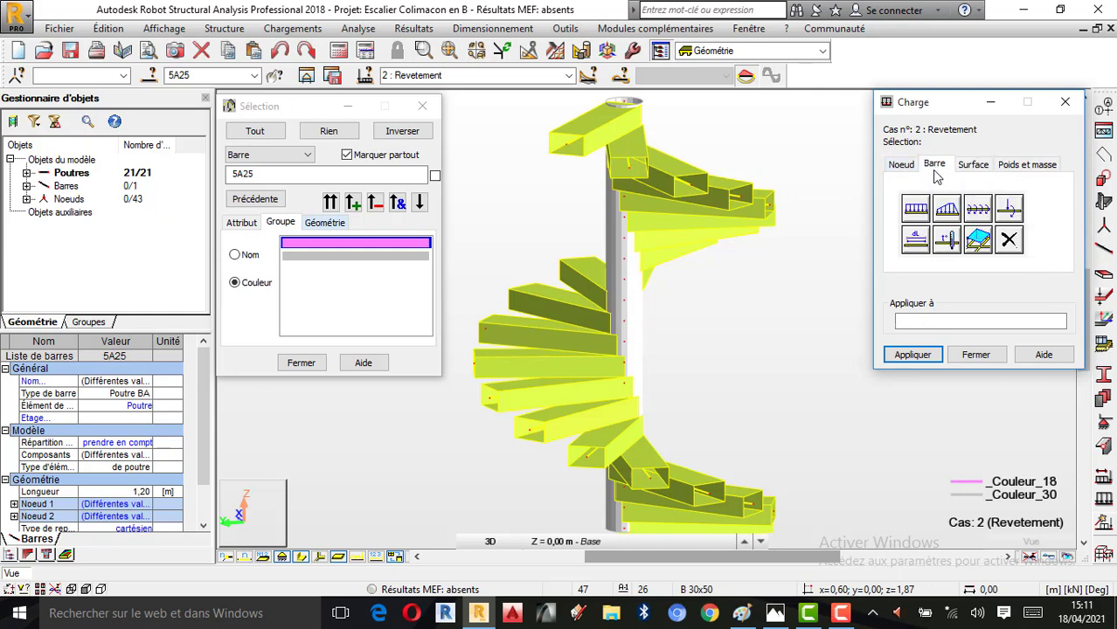
click(913, 215)
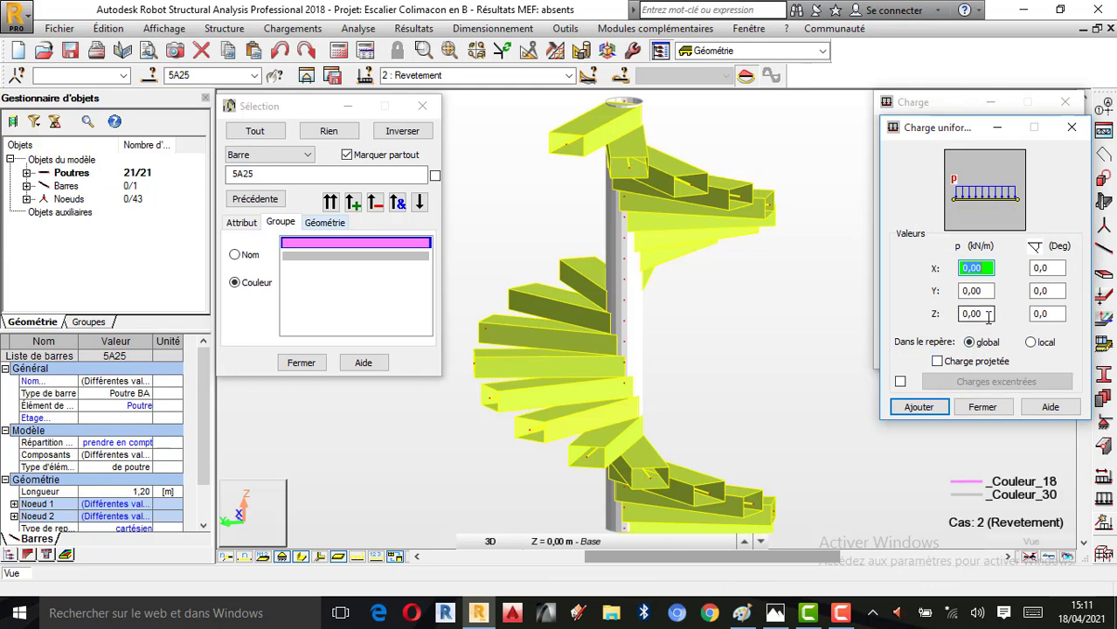
click(742, 612)
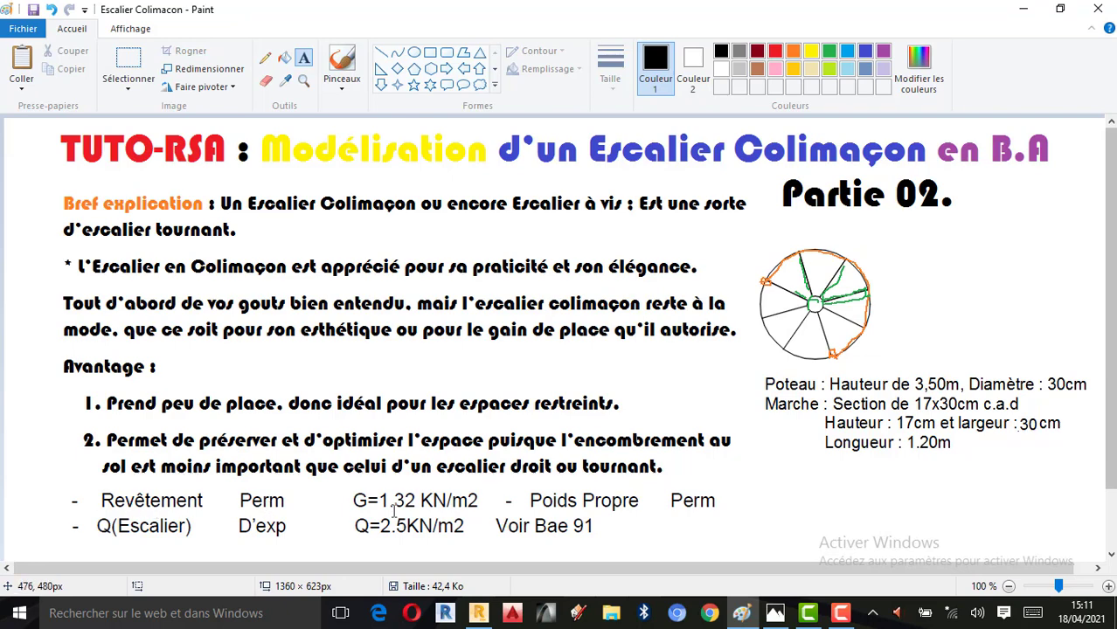
click(478, 613)
click(970, 269)
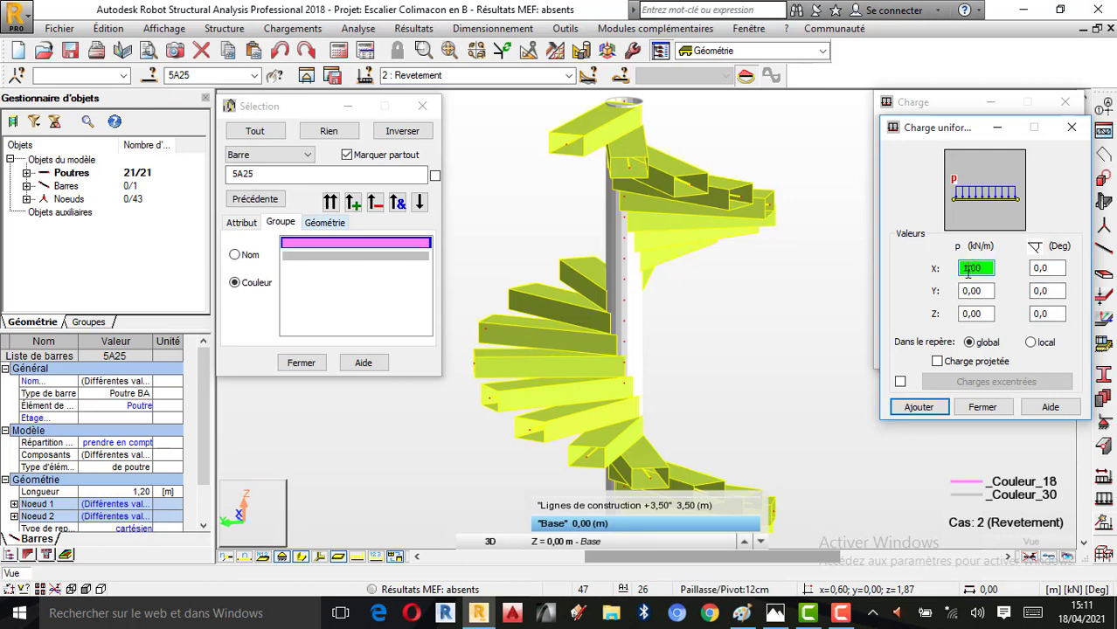
click(970, 313)
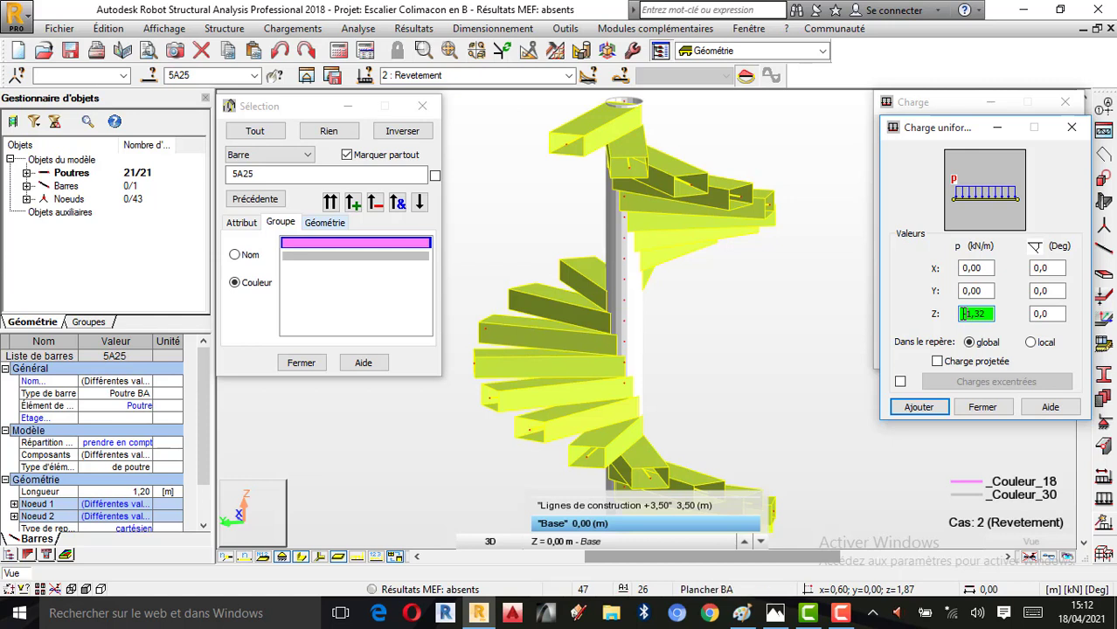
click(919, 407)
click(904, 357)
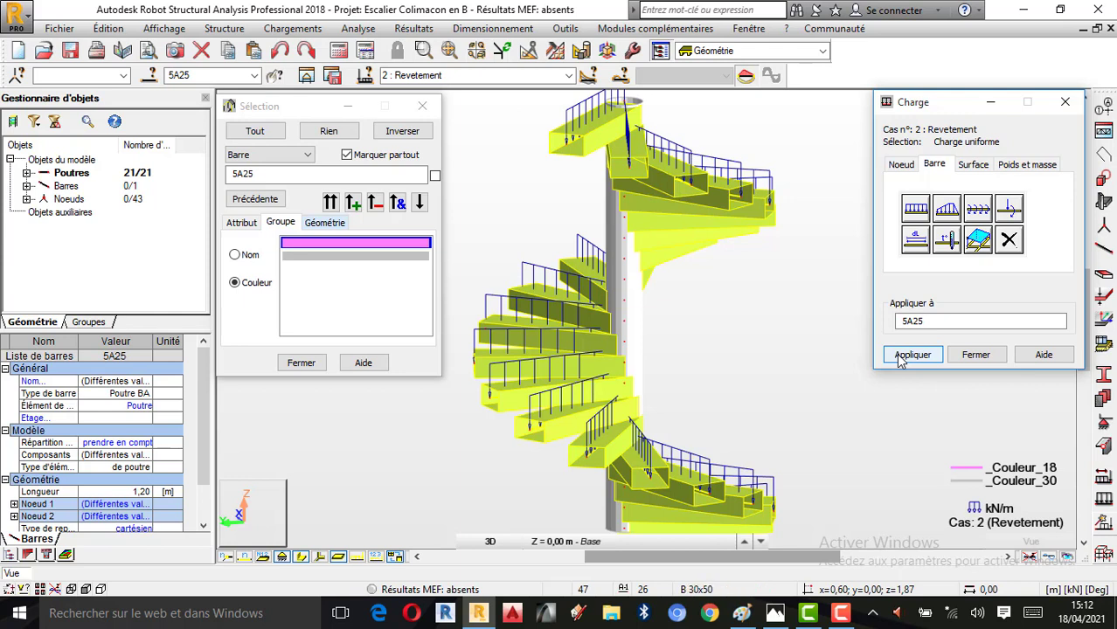
click(976, 354)
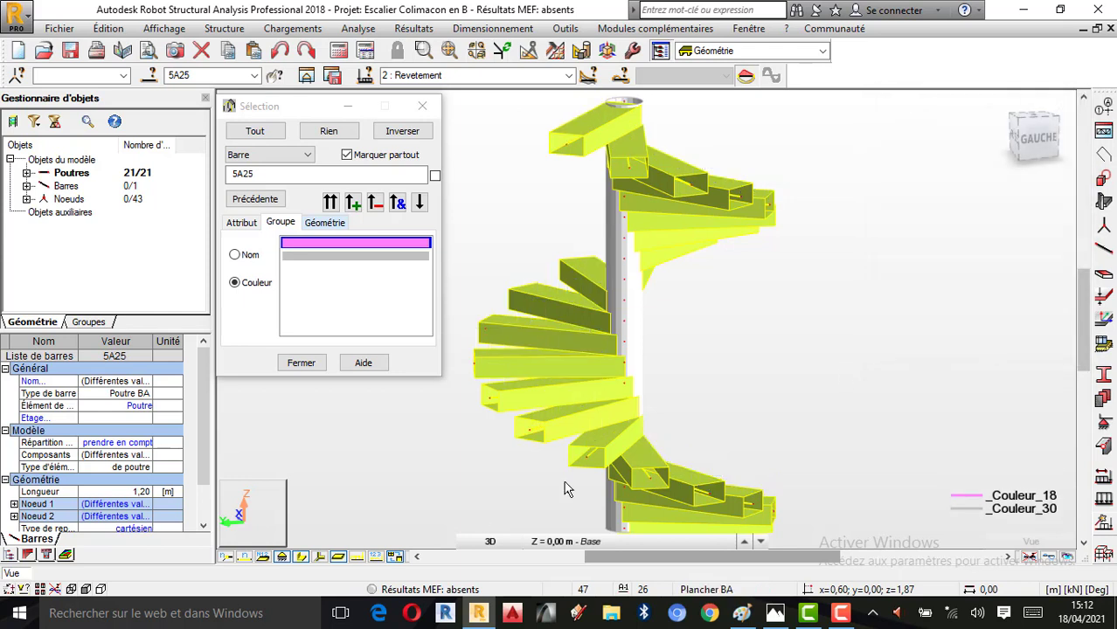
click(376, 557)
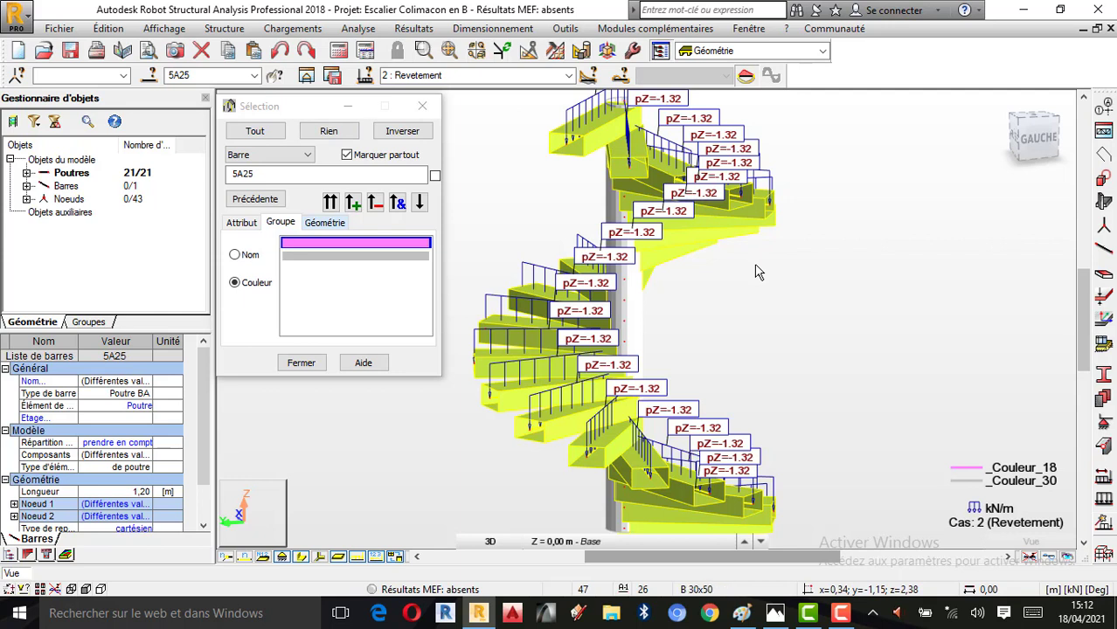
Make load case 3 : Q(Escalier) active and apply a uniform load of -2,5 kN/m in global Z to bars 5A25, checking the Paint notes
click(569, 75)
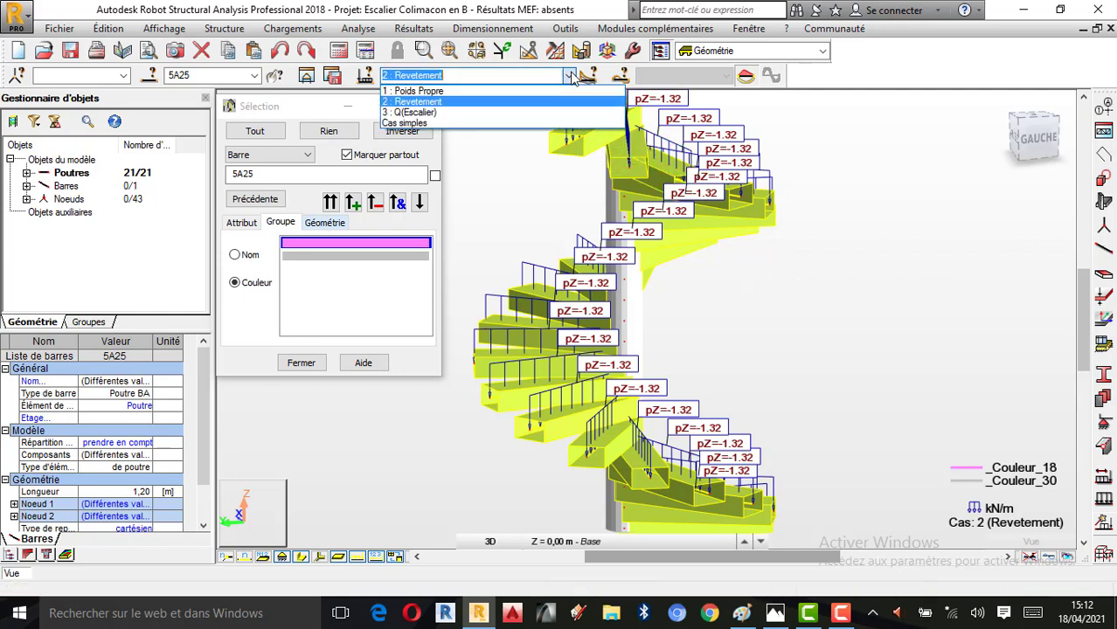
click(448, 113)
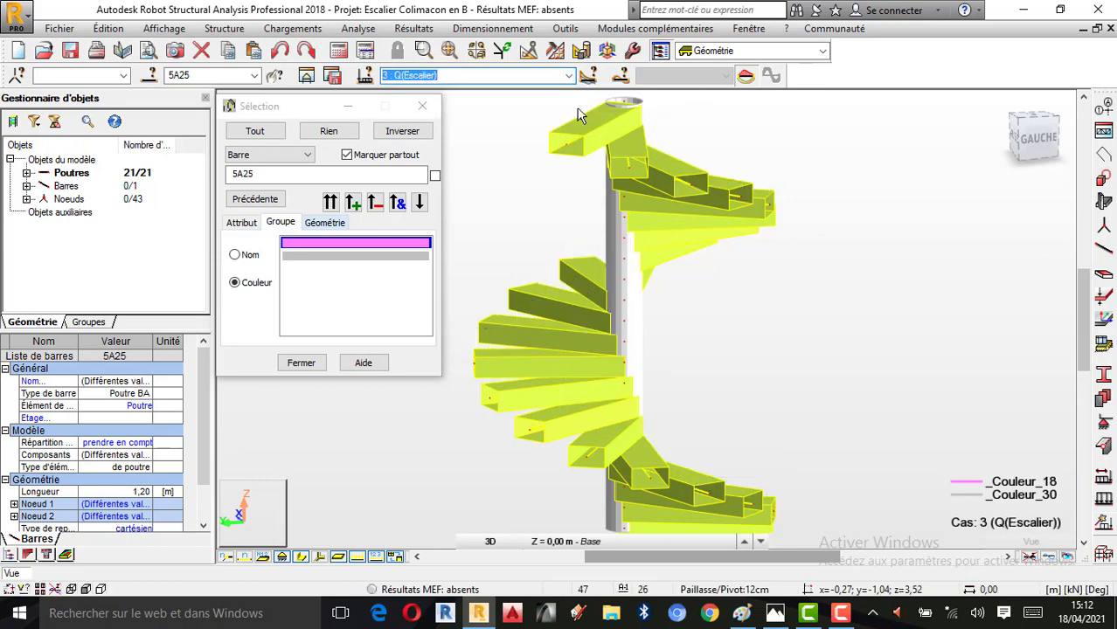
click(1104, 518)
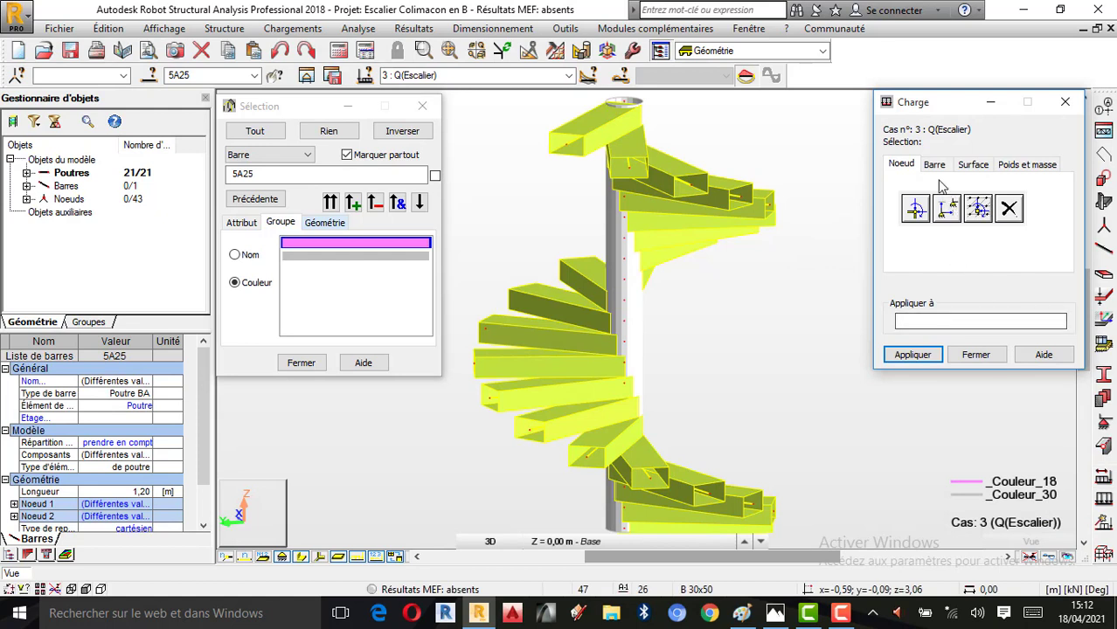
click(936, 166)
click(918, 210)
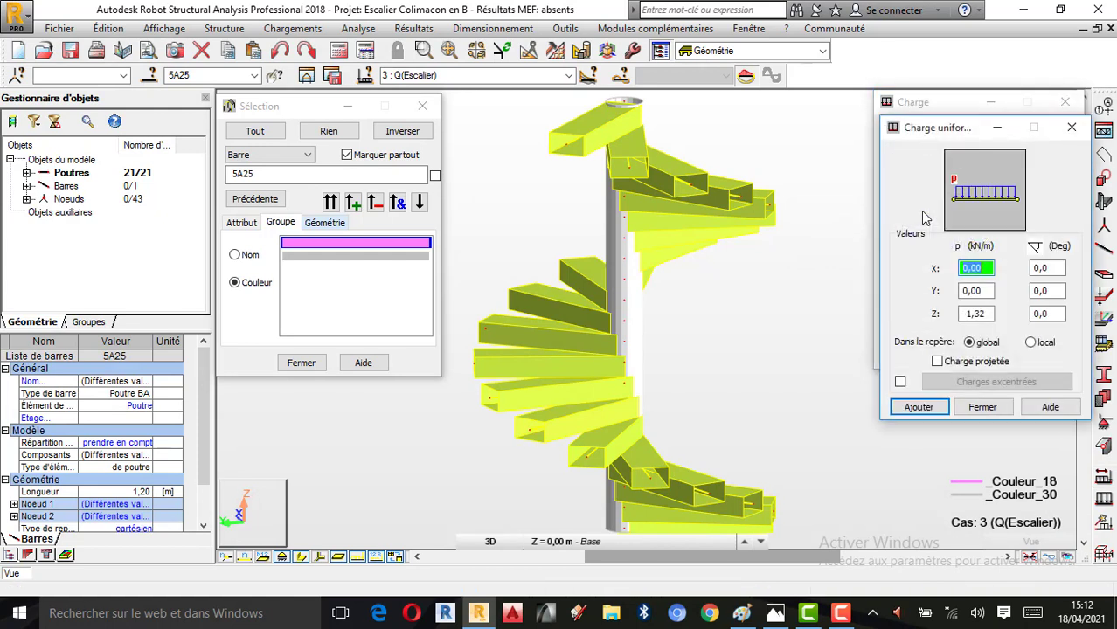
click(741, 613)
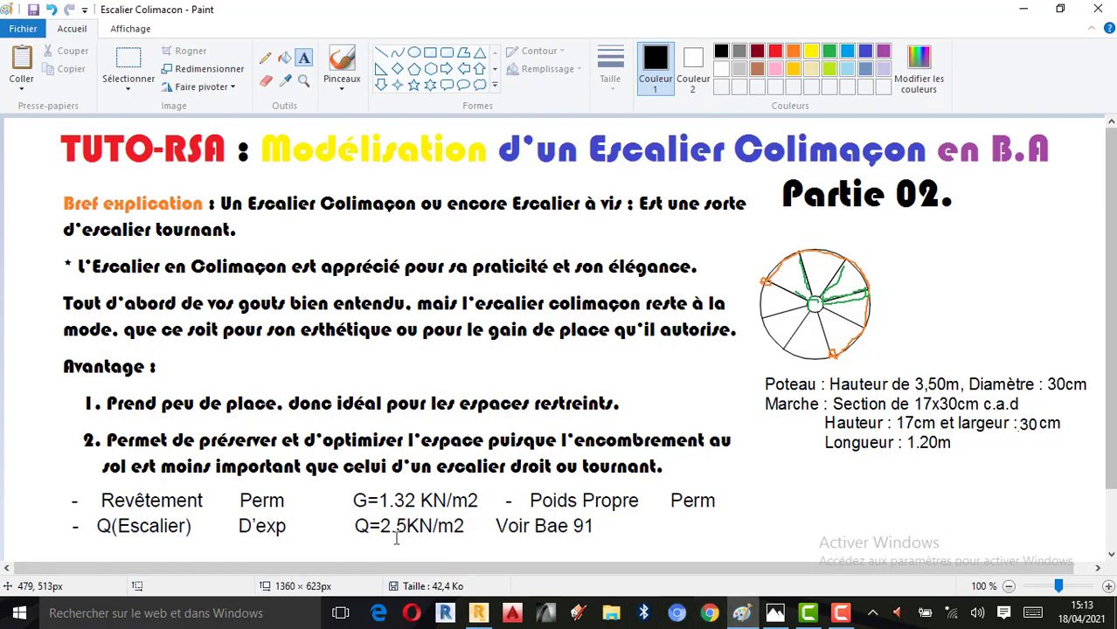
click(479, 613)
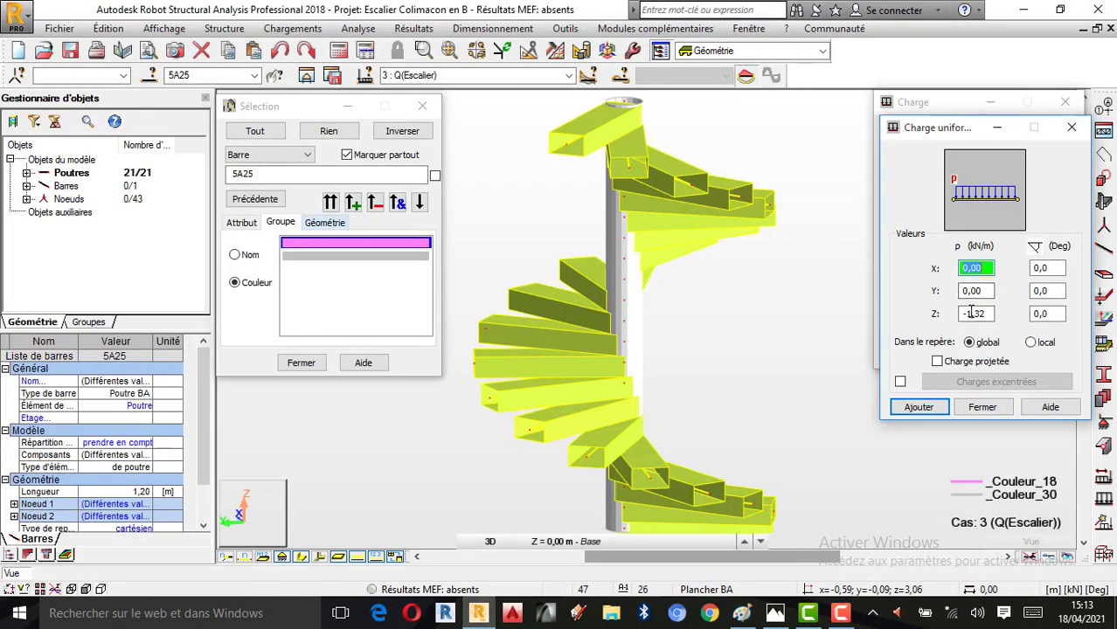
text(2,)
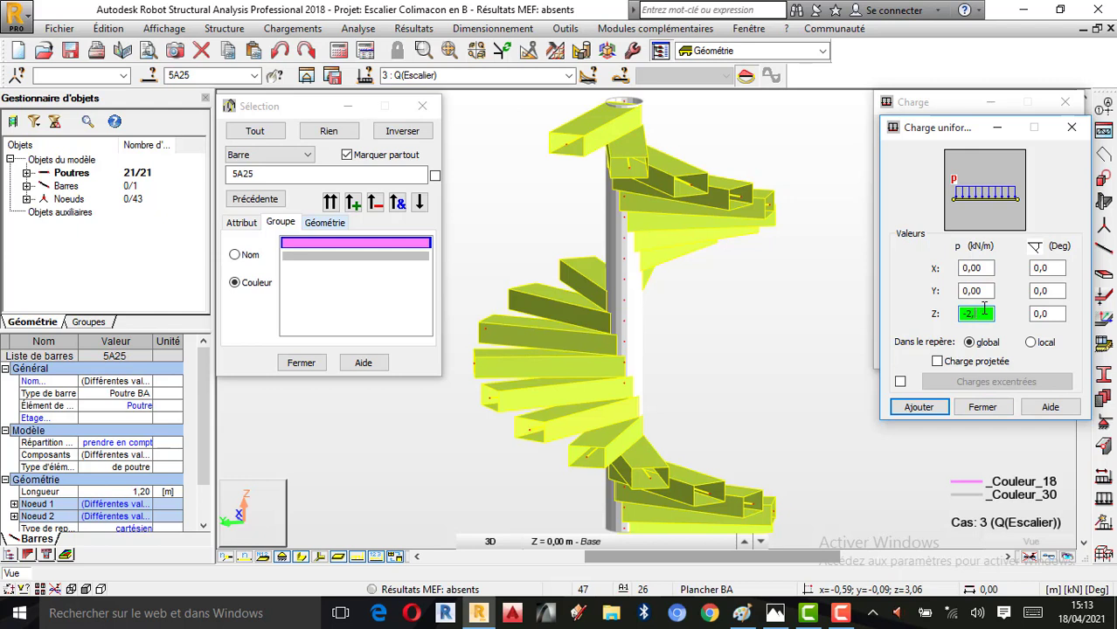
text(5)
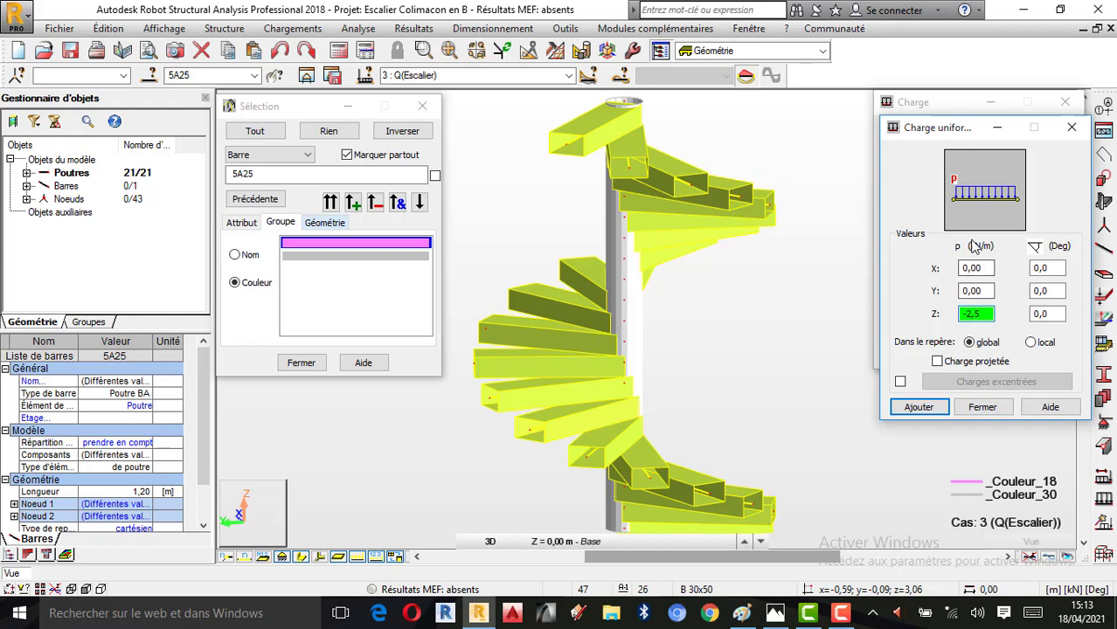
click(909, 406)
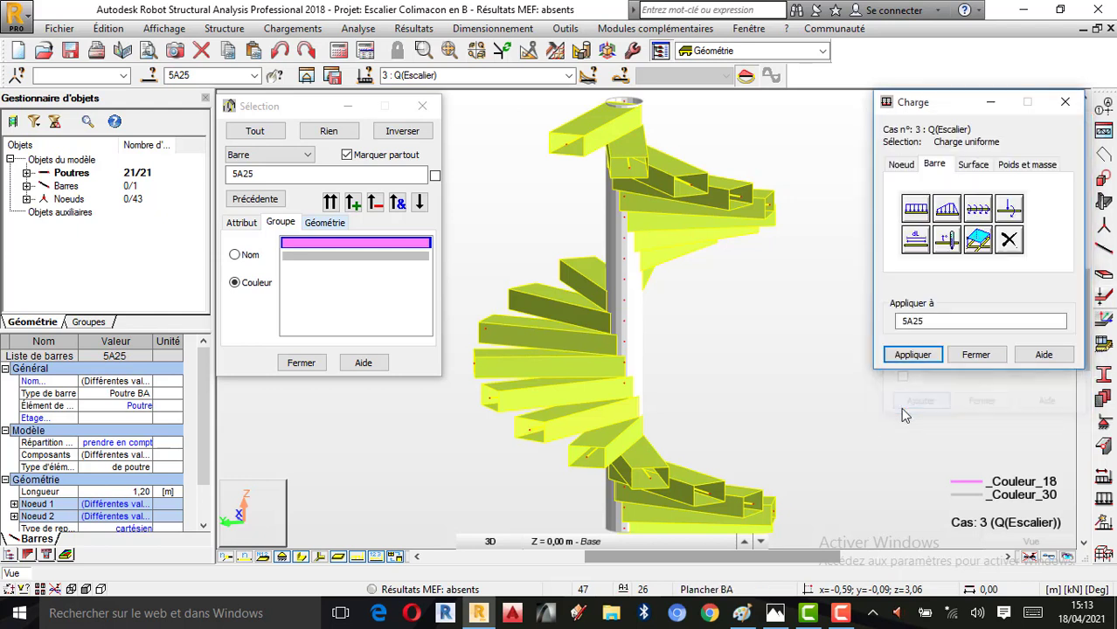
click(923, 362)
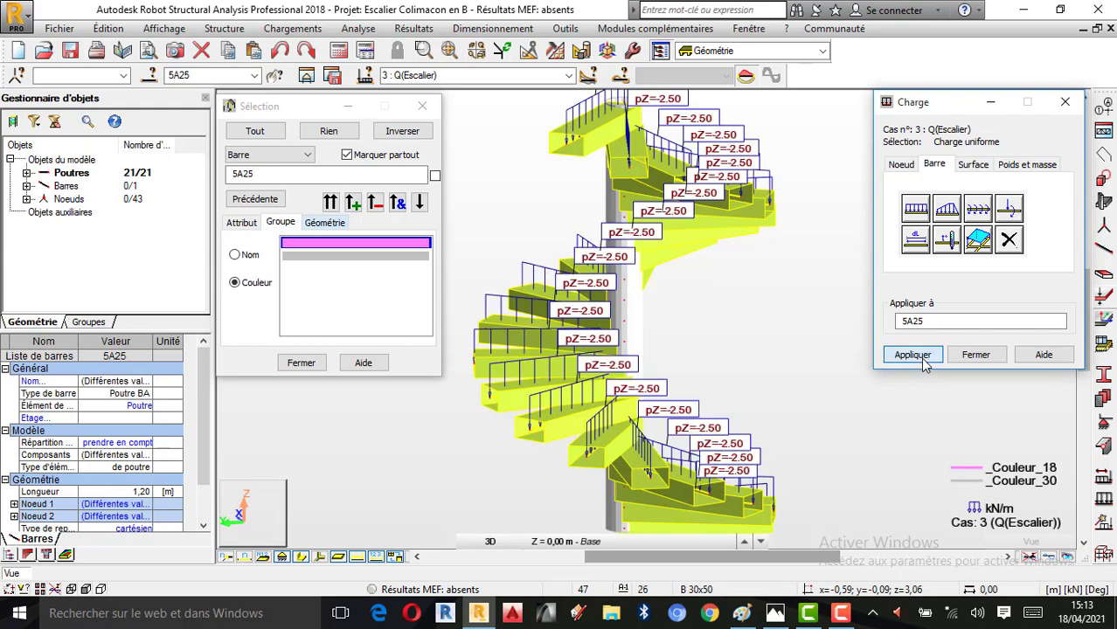
click(976, 355)
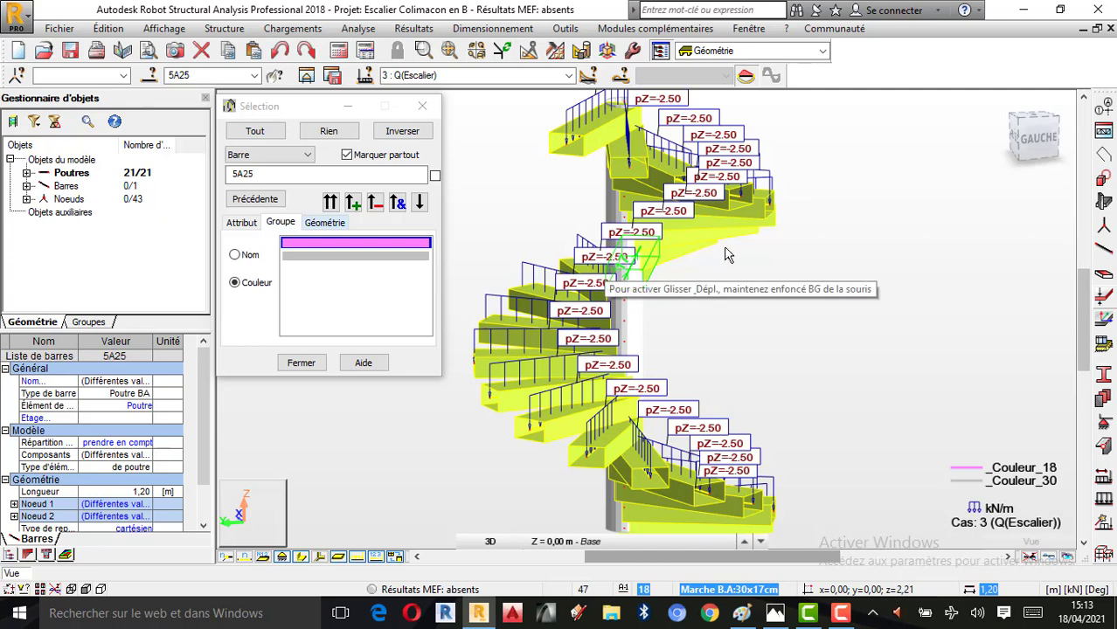
Review the staircase loads case by case for Poids Propre, Revetement and Q(Escalier), and close the selection window
click(568, 75)
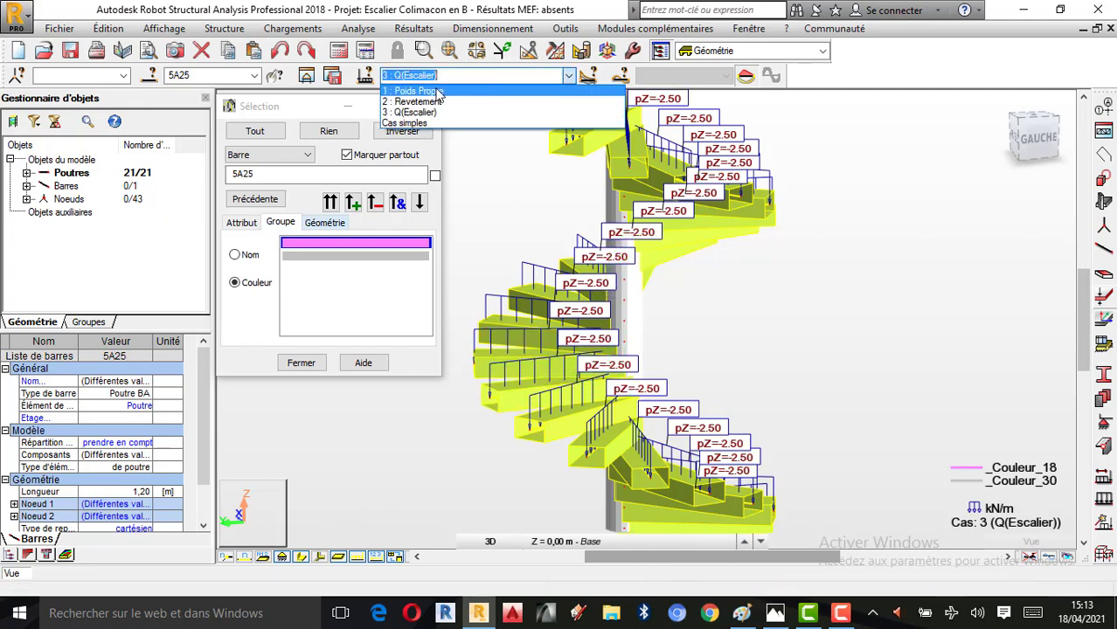
click(436, 95)
click(817, 293)
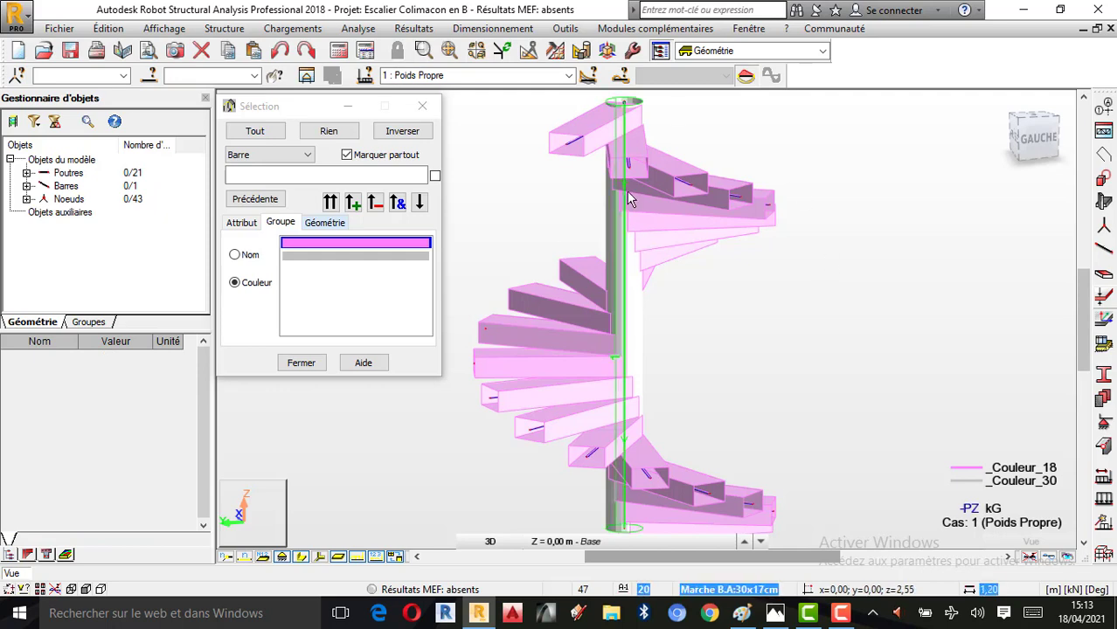
click(570, 76)
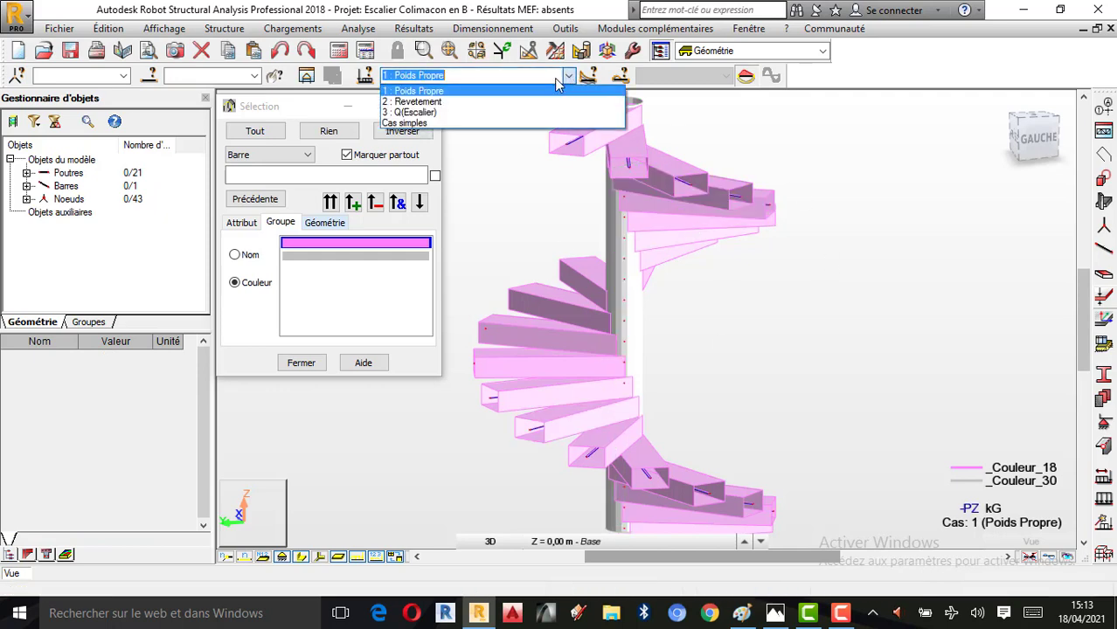
click(482, 103)
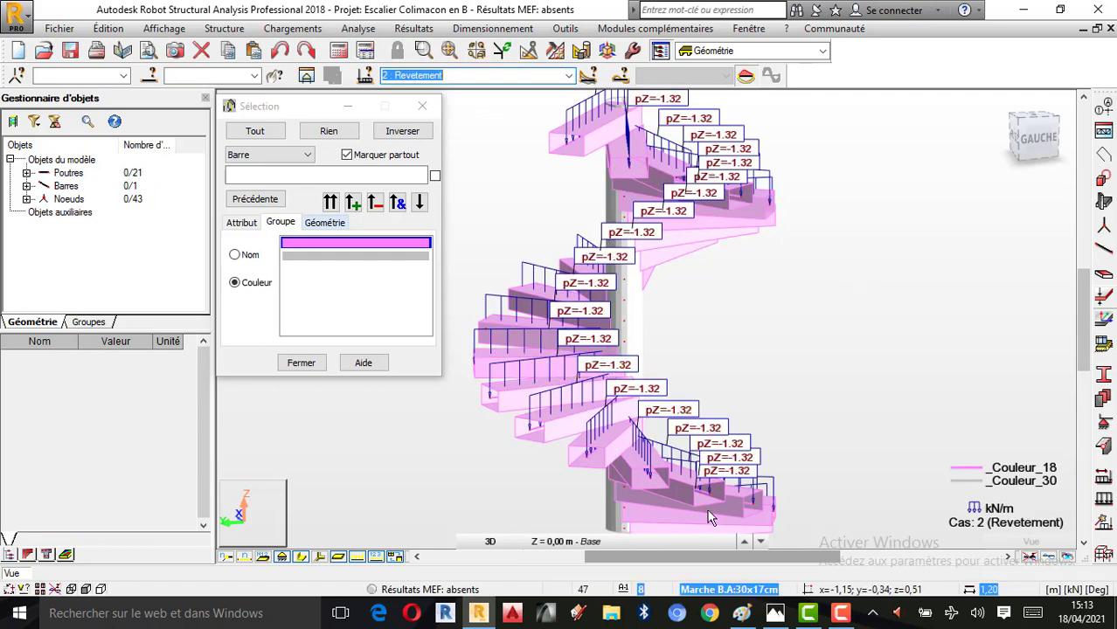
right_click(754, 338)
click(817, 402)
drag(835, 410, 778, 392)
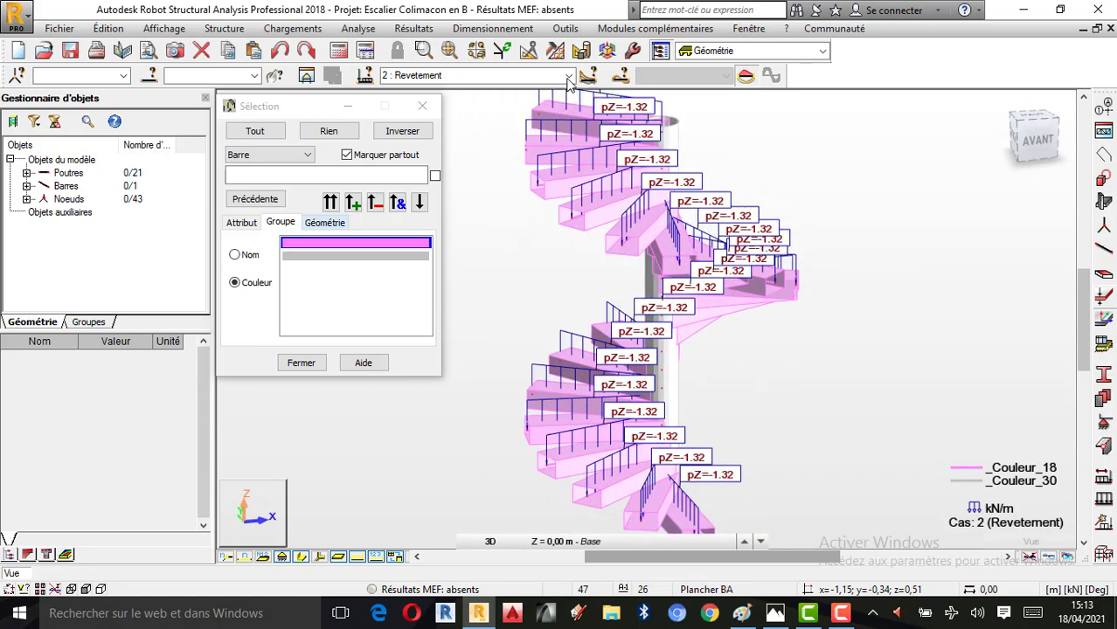
click(476, 75)
click(476, 112)
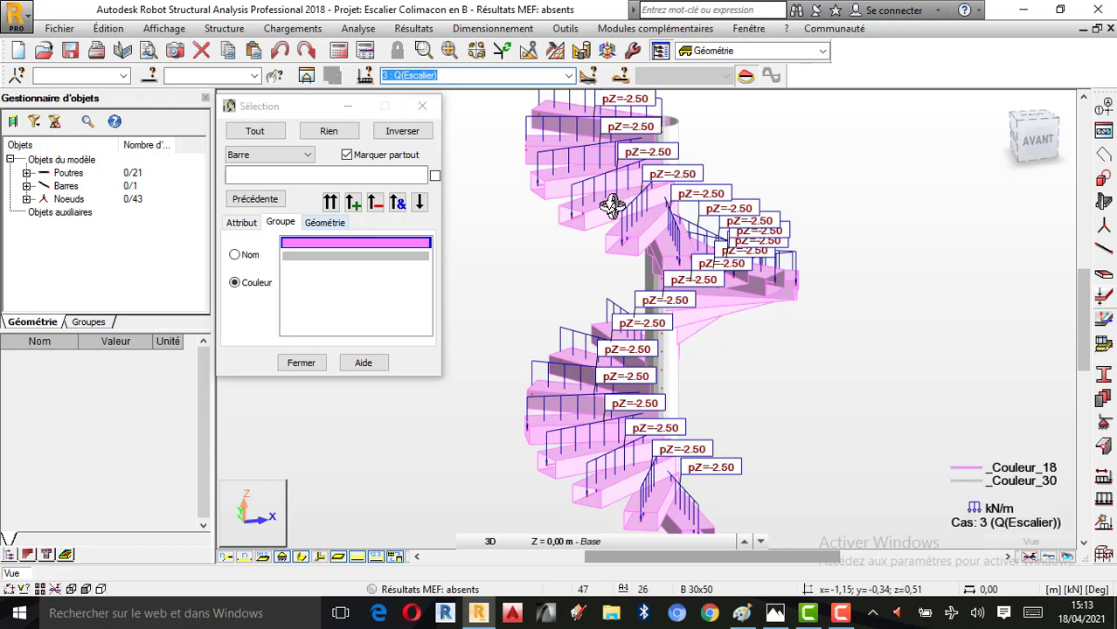
drag(828, 382, 741, 341)
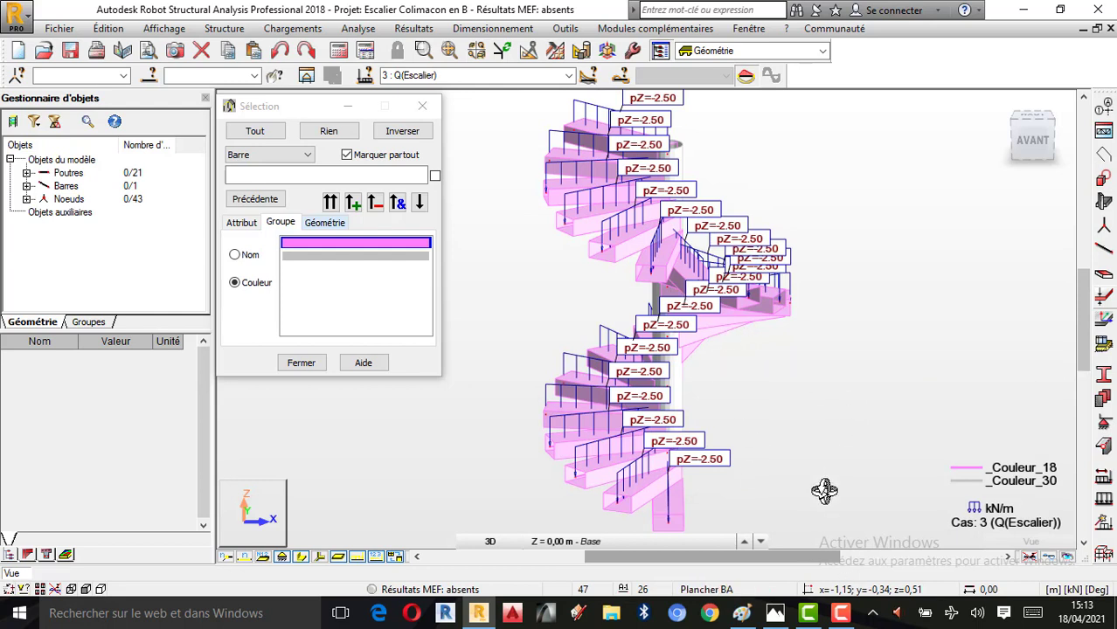
click(420, 273)
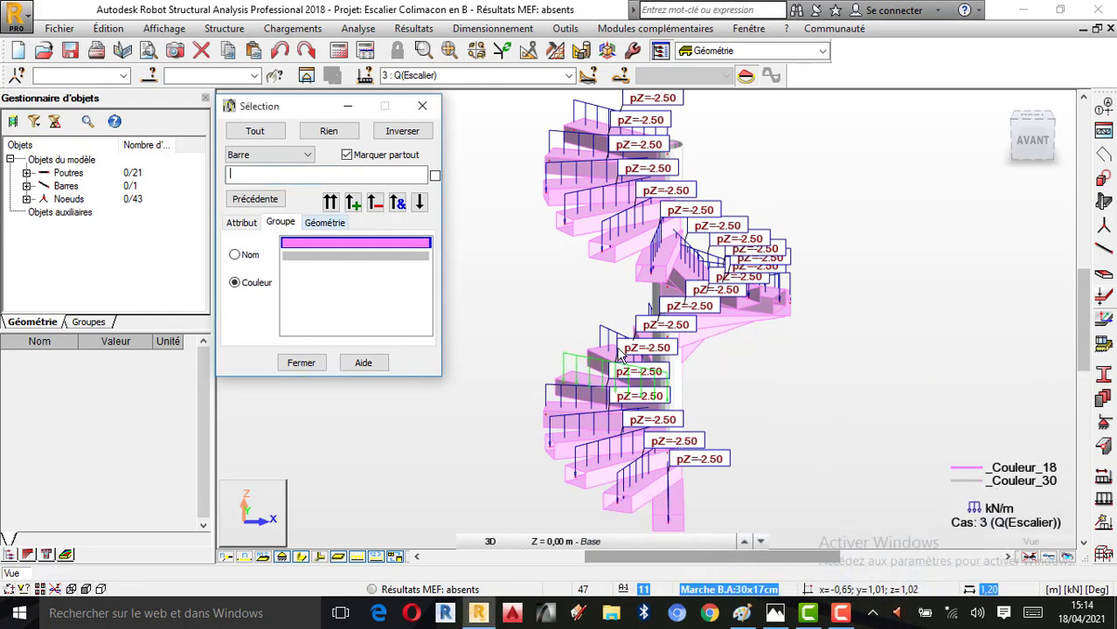
click(422, 105)
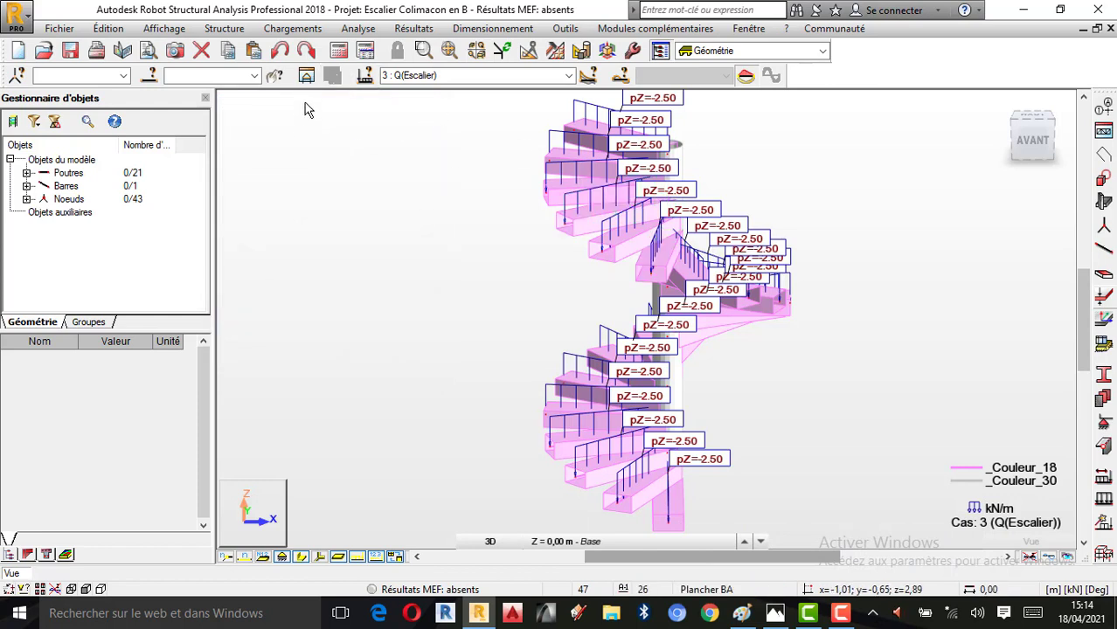
Set BAEL 91 as the combination code and confirm the option Aucun / Supprimer for automatic combinations
click(289, 30)
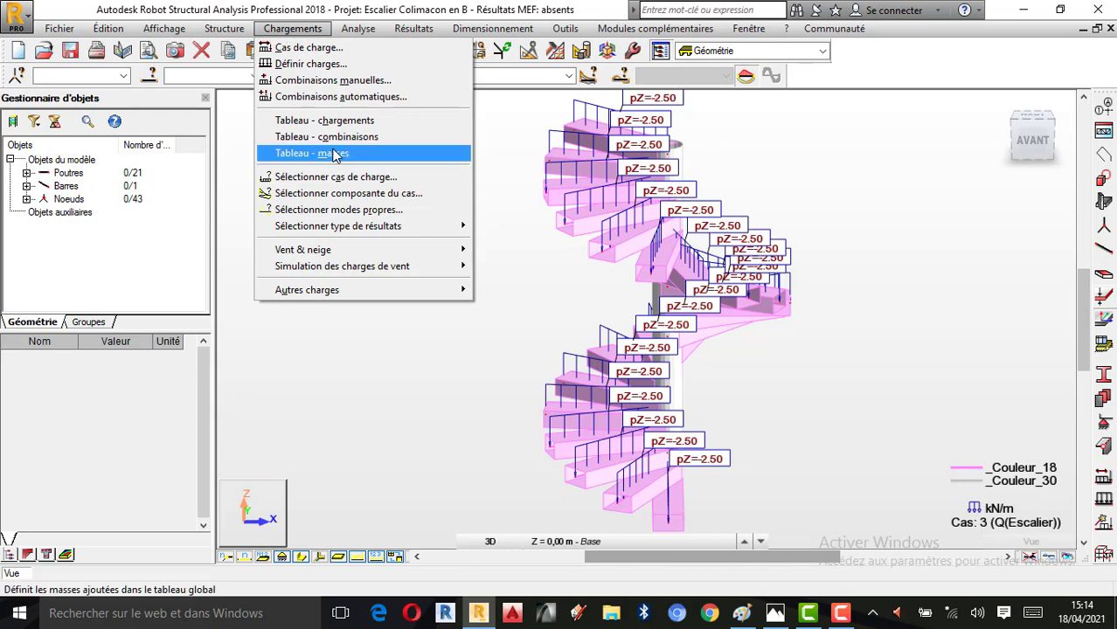
click(349, 97)
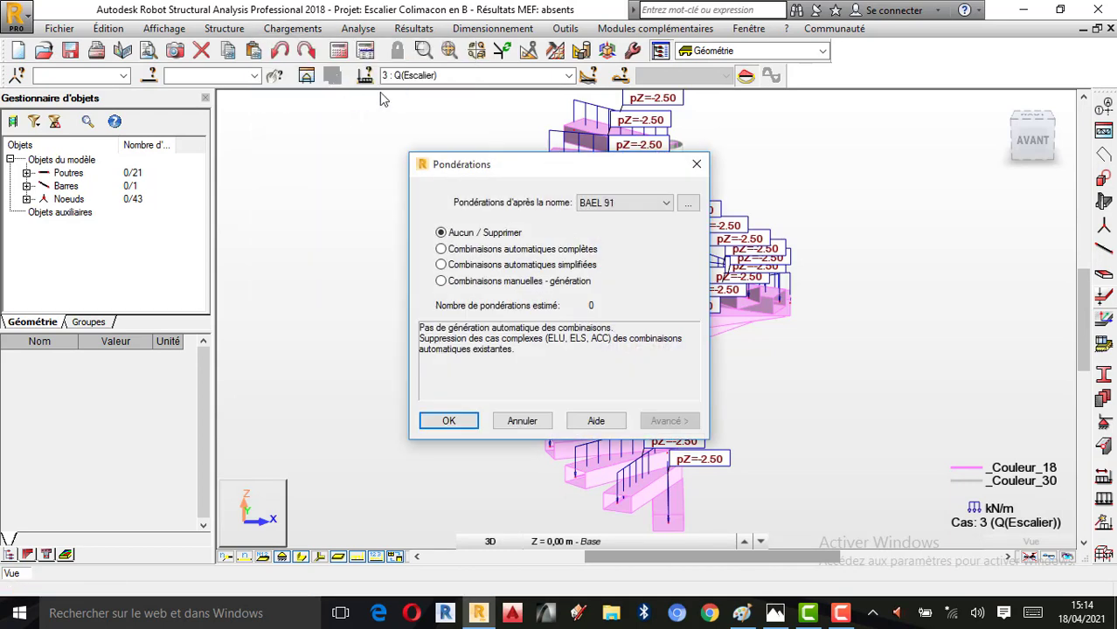
click(663, 203)
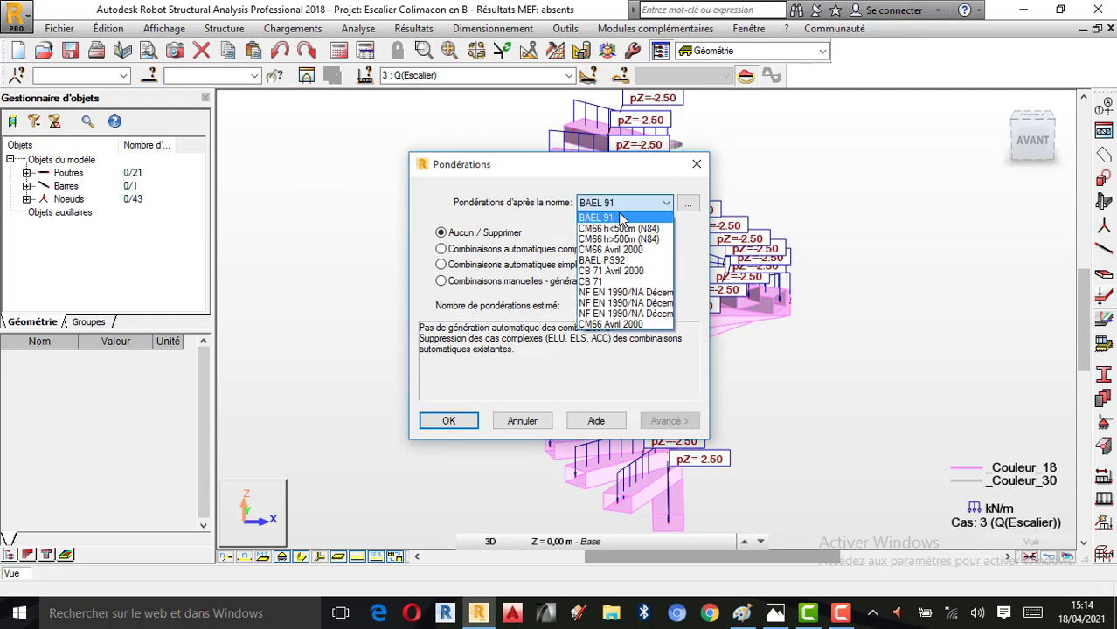
click(621, 217)
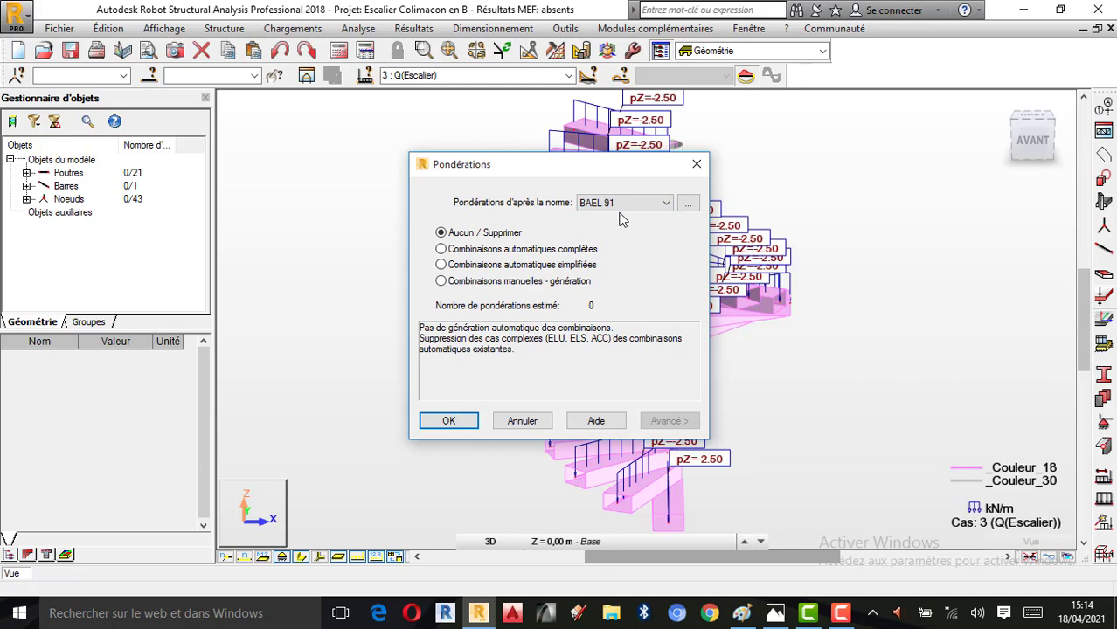
click(449, 421)
Create manual ELU combination 4 named Elu, including Poids Propre, Revetement and Q(Escalier) with automatic coefficients, and apply it
click(292, 29)
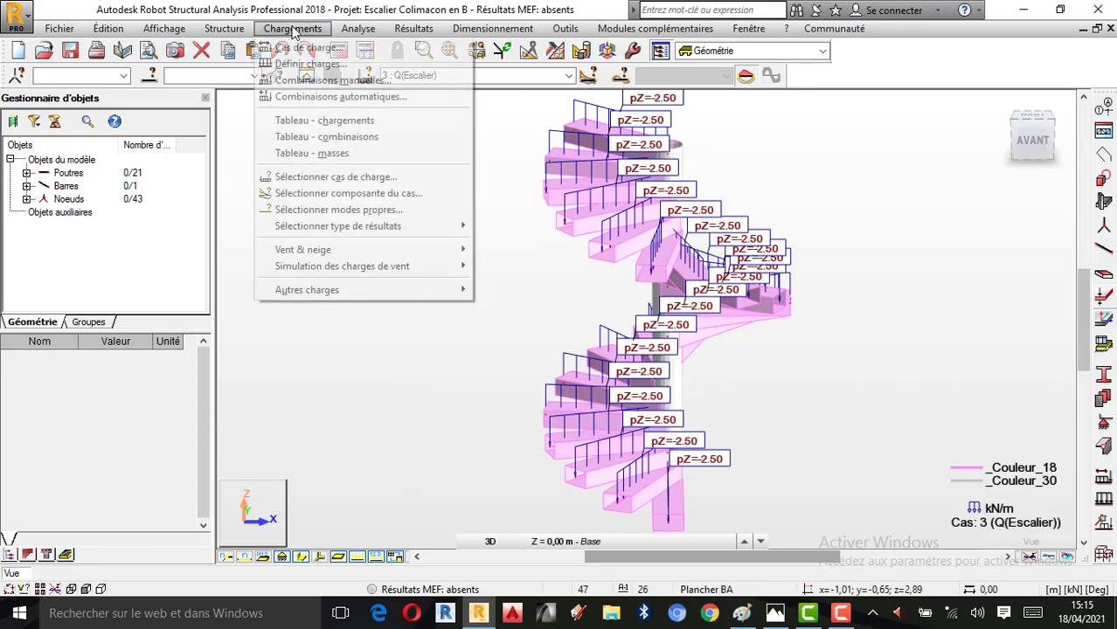
click(354, 81)
drag(518, 314, 419, 317)
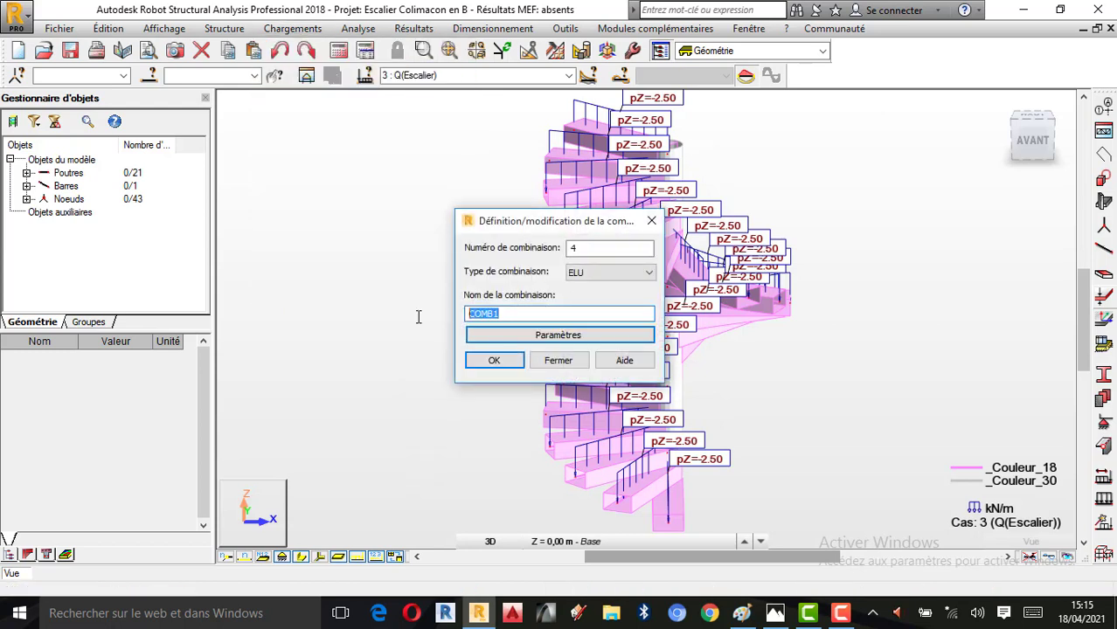
text(Elu)
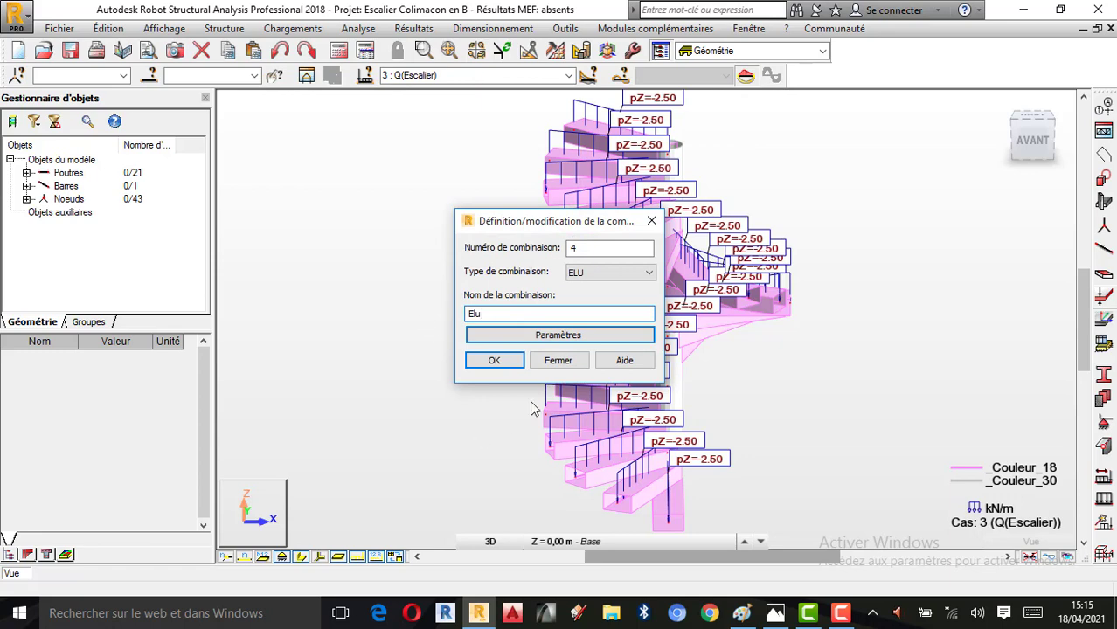
click(495, 361)
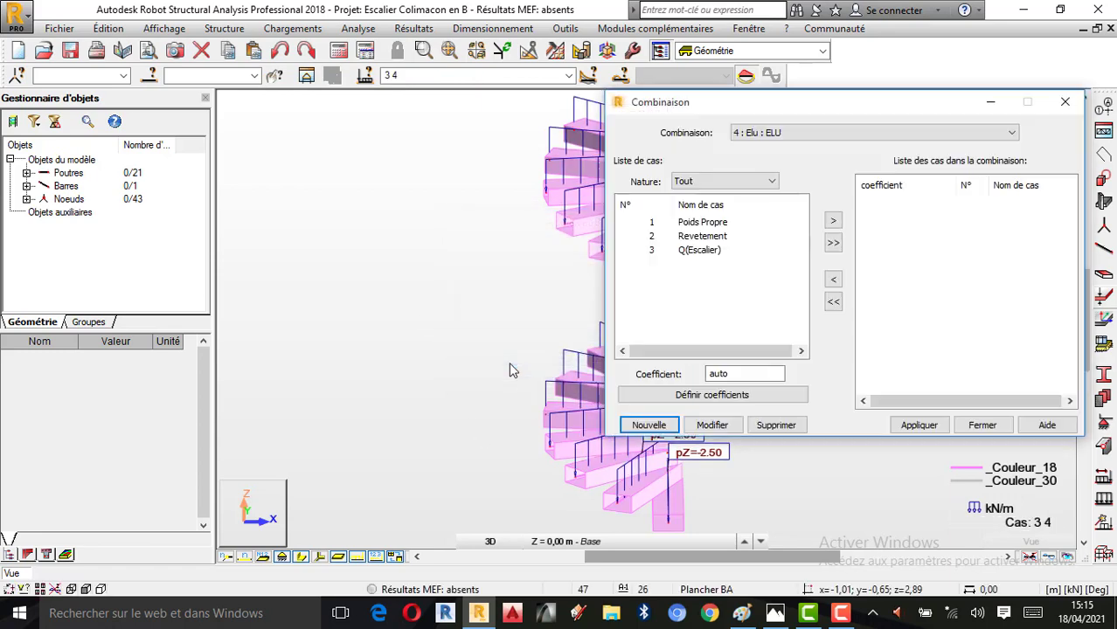
click(834, 243)
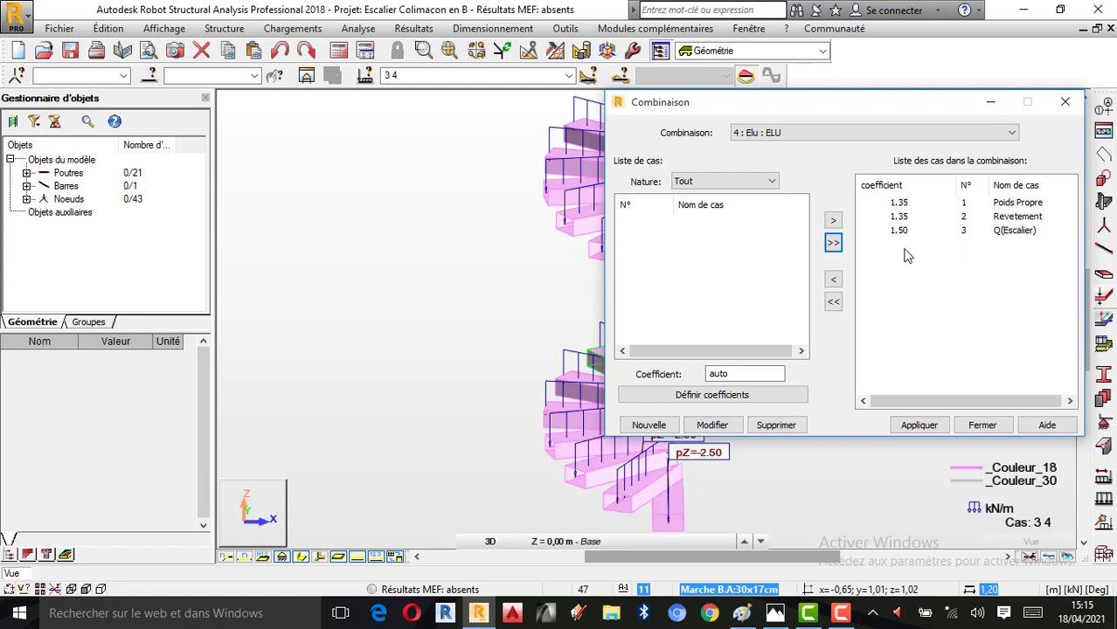
click(919, 426)
Create a new manual combination number 5 of type ELS, named Els
click(651, 425)
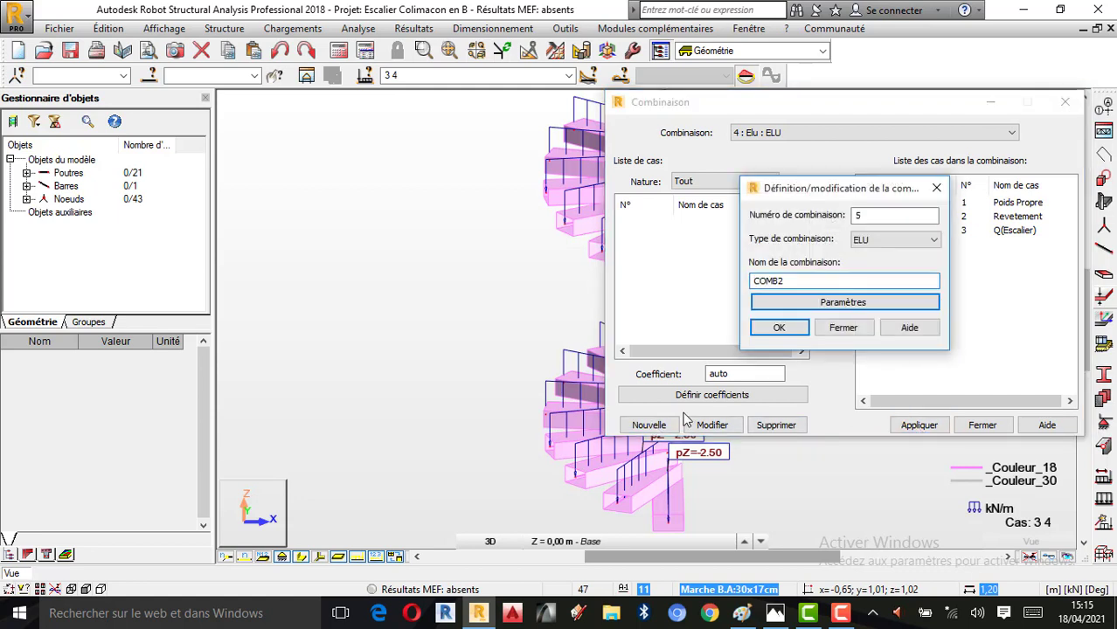
click(888, 240)
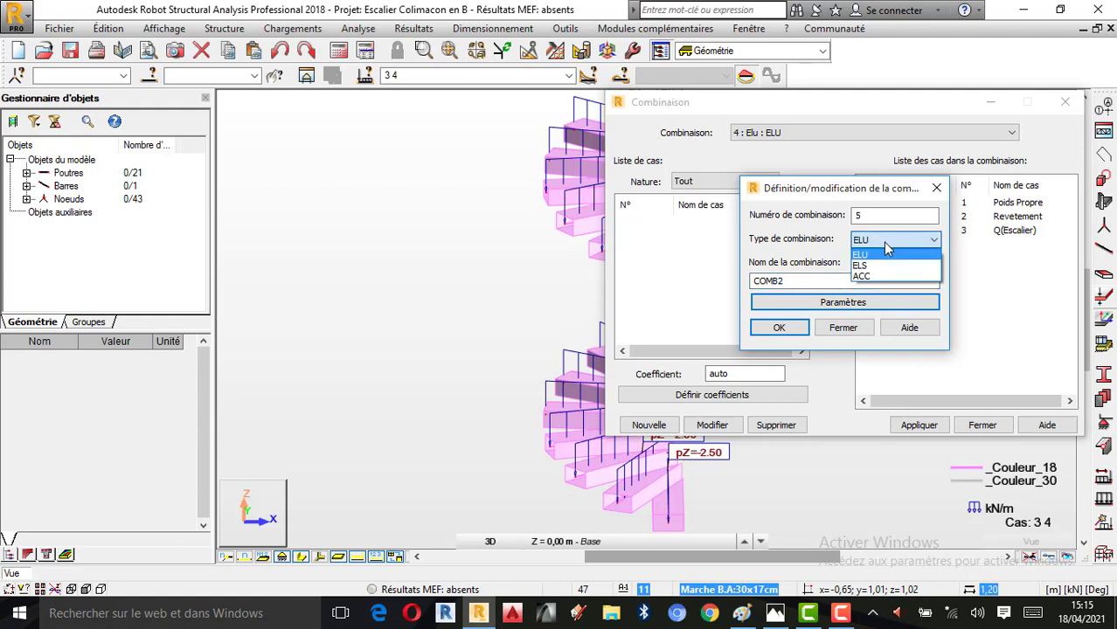
click(876, 265)
key(Tab)
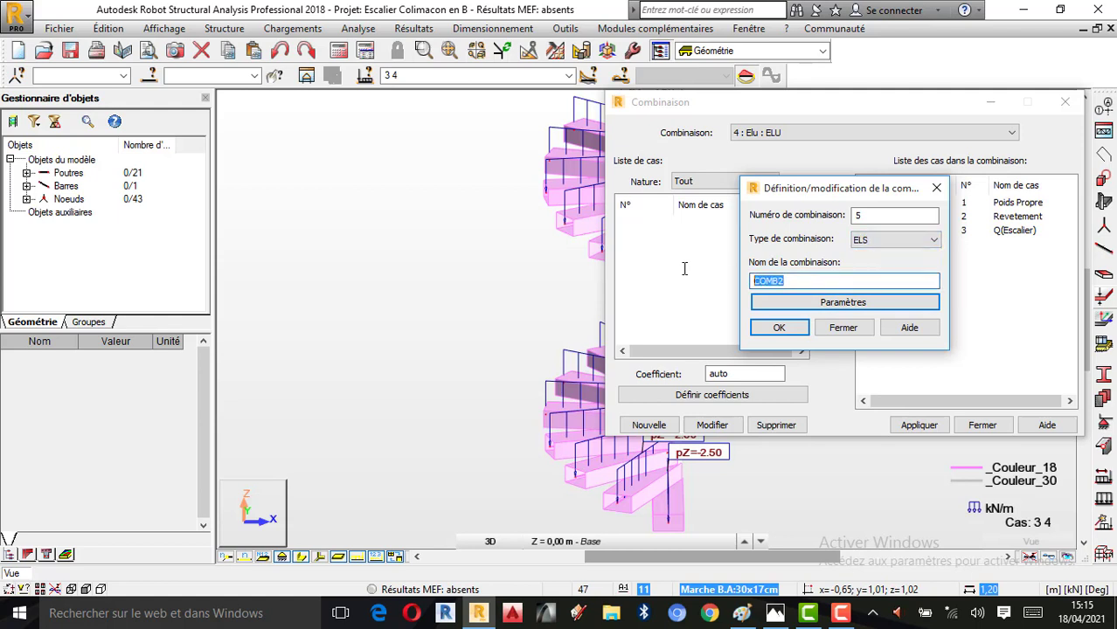
text(Els)
click(873, 242)
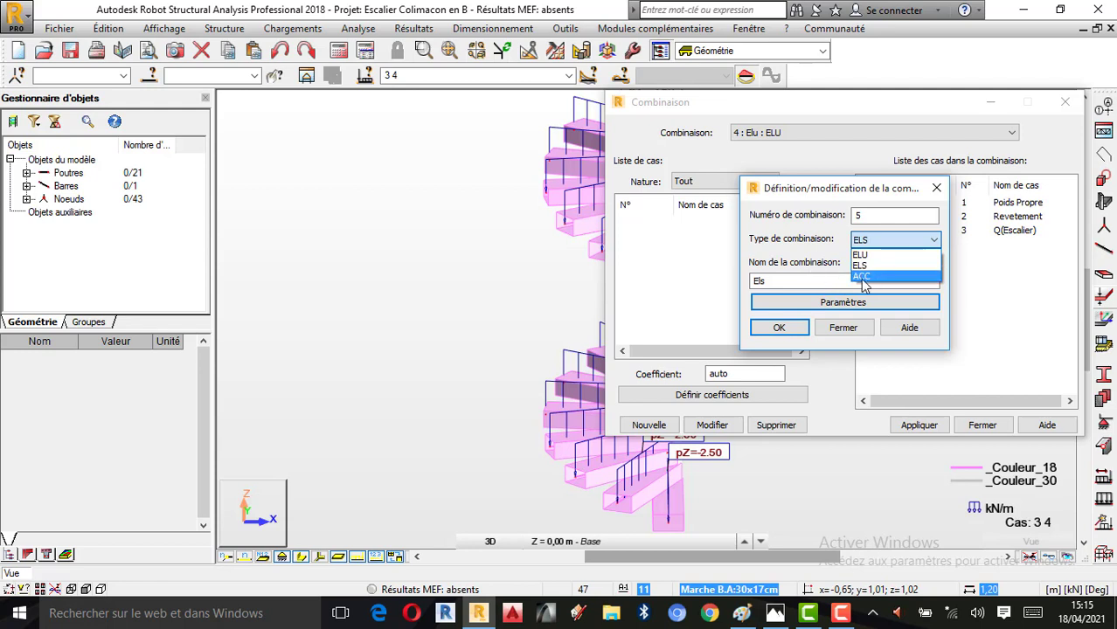
click(830, 254)
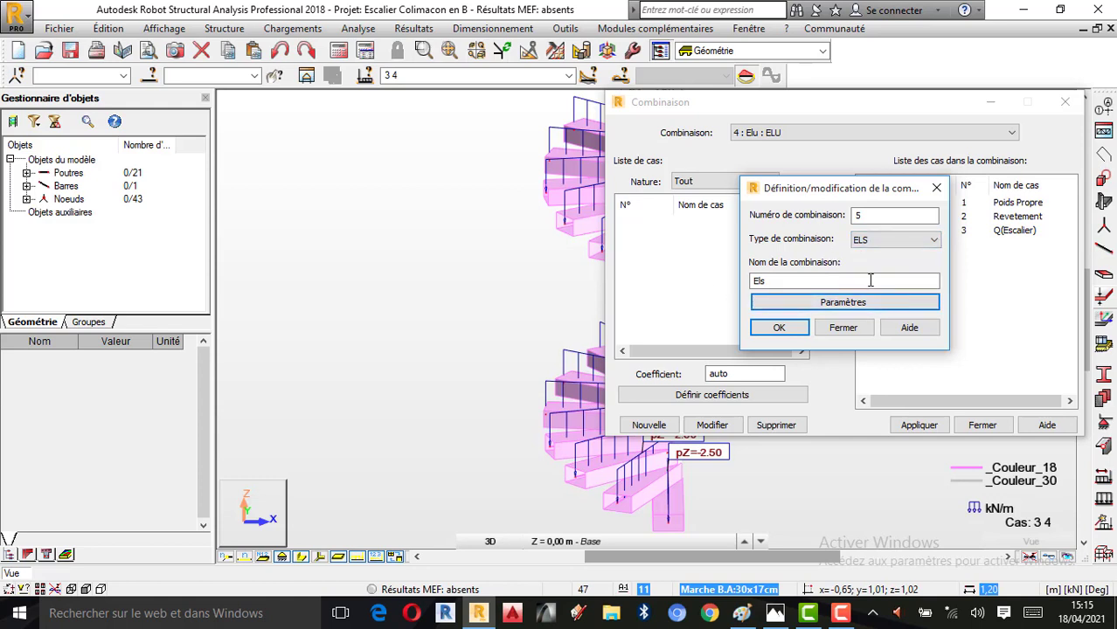
click(779, 328)
Include only Poids Propre, Revetement and Q(Escalier) in the Els combination, leaving out Elu, then apply it and close the combination window
click(833, 243)
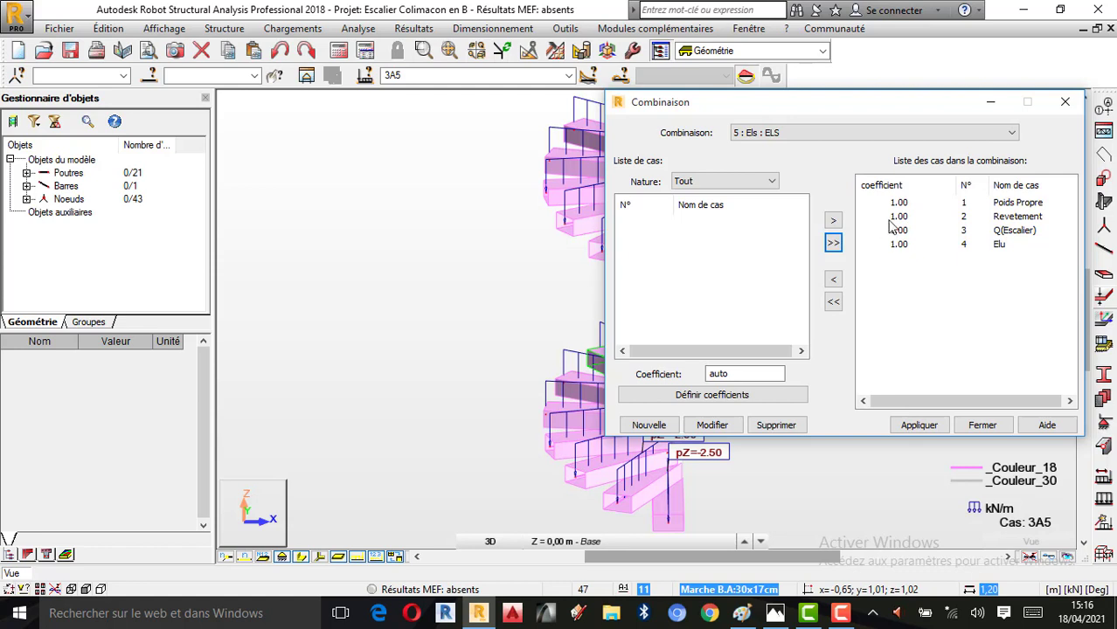
click(900, 245)
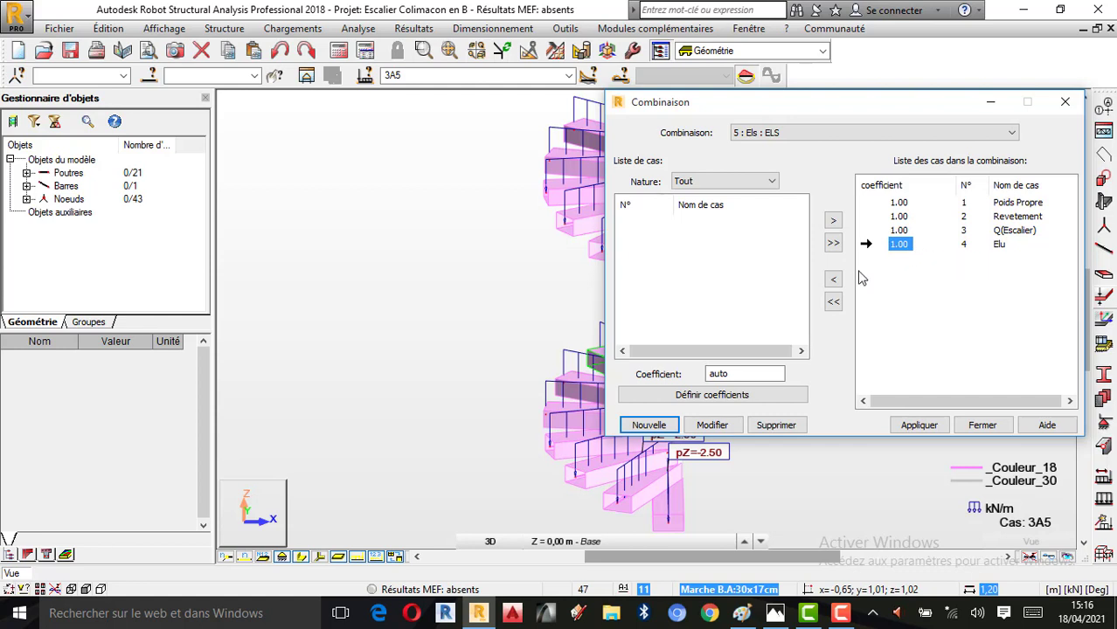
click(833, 279)
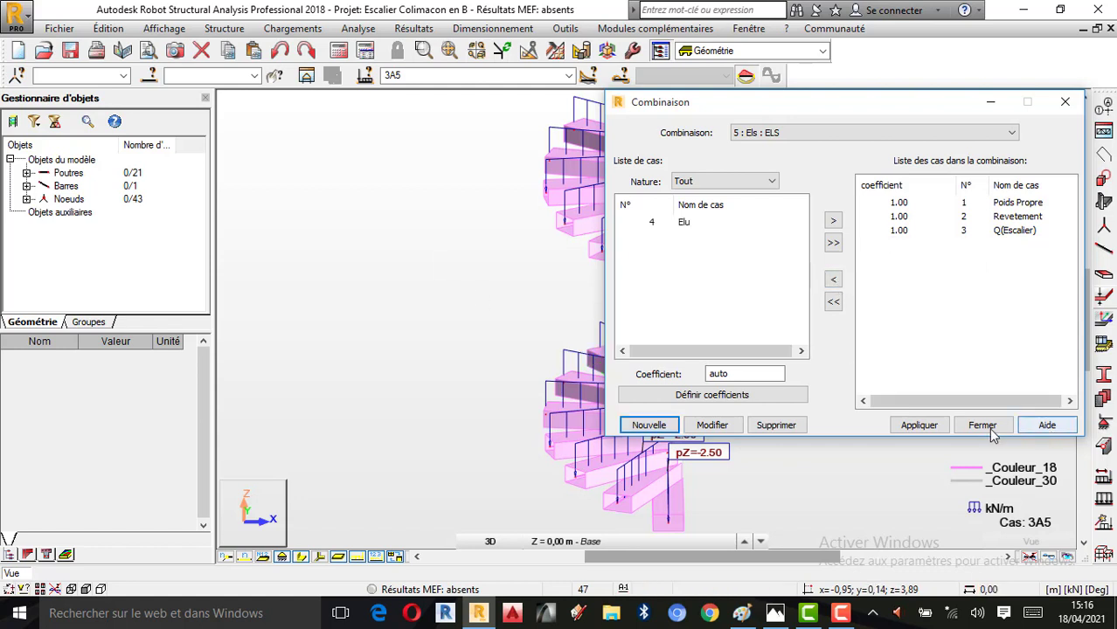
click(927, 432)
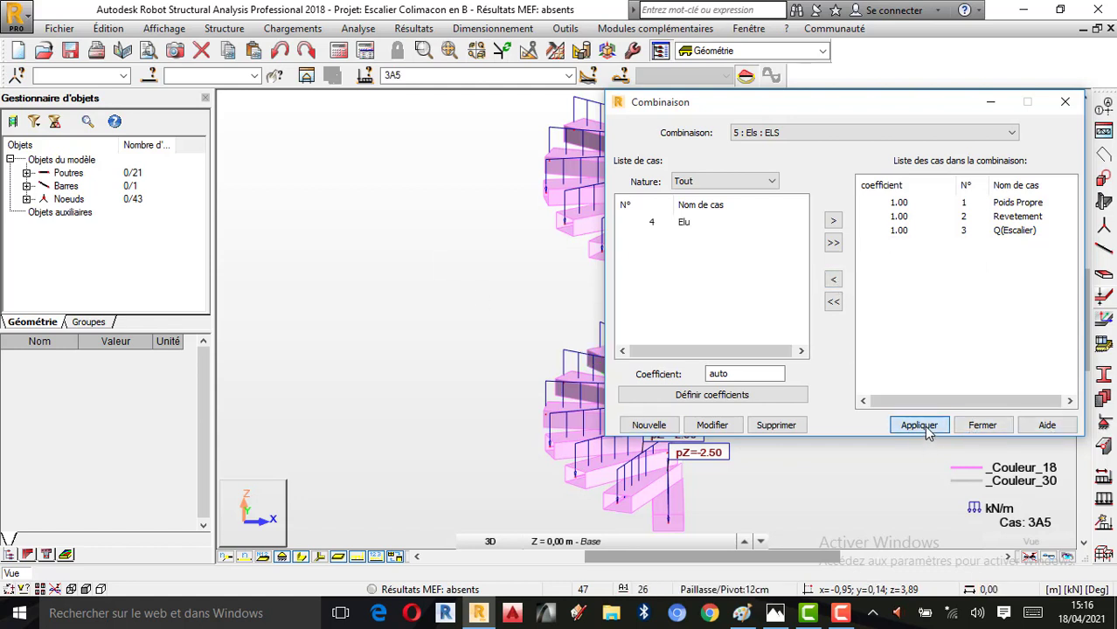
drag(845, 109, 295, 90)
click(430, 407)
Display the loads of combination 4 : Elu on the staircase and examine them in 3D
click(477, 75)
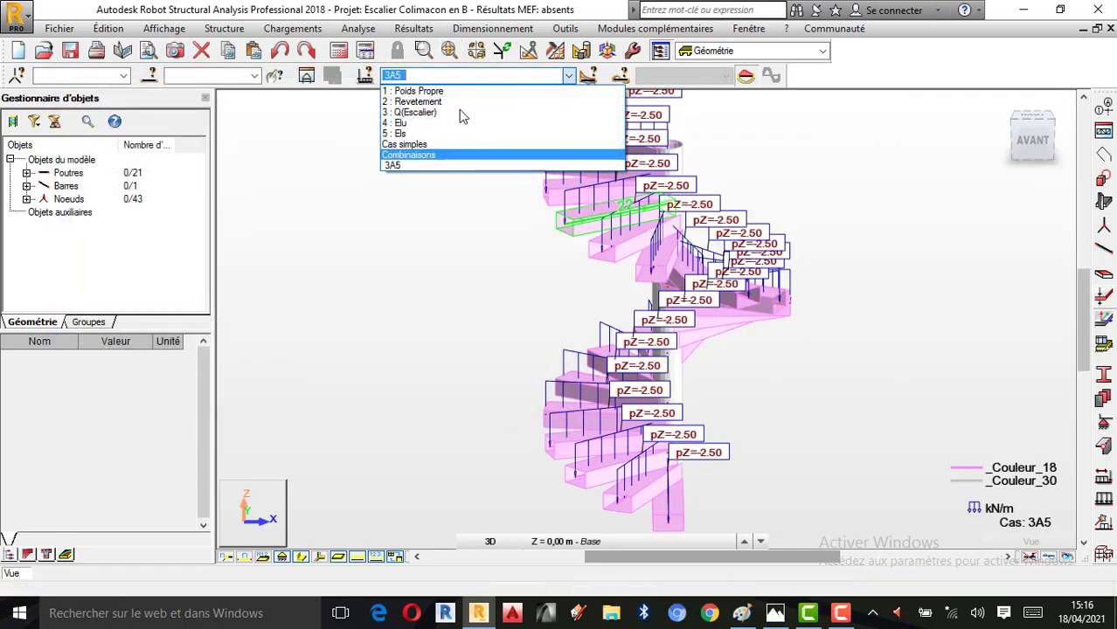
click(411, 123)
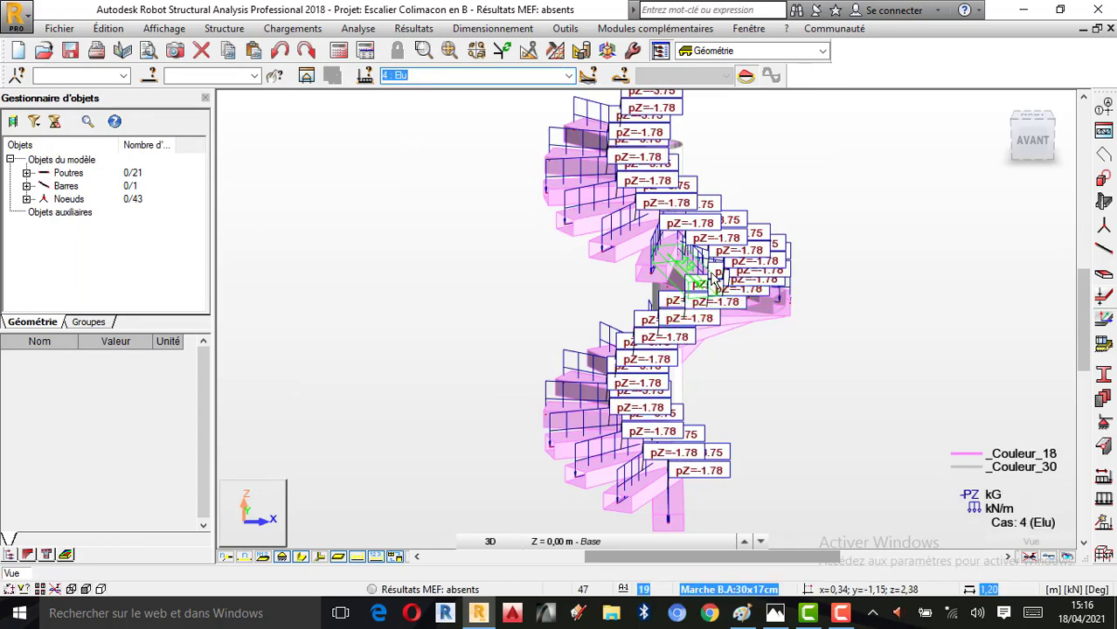
right_click(706, 316)
click(787, 382)
drag(786, 379, 761, 374)
scroll(716, 221, down, 1)
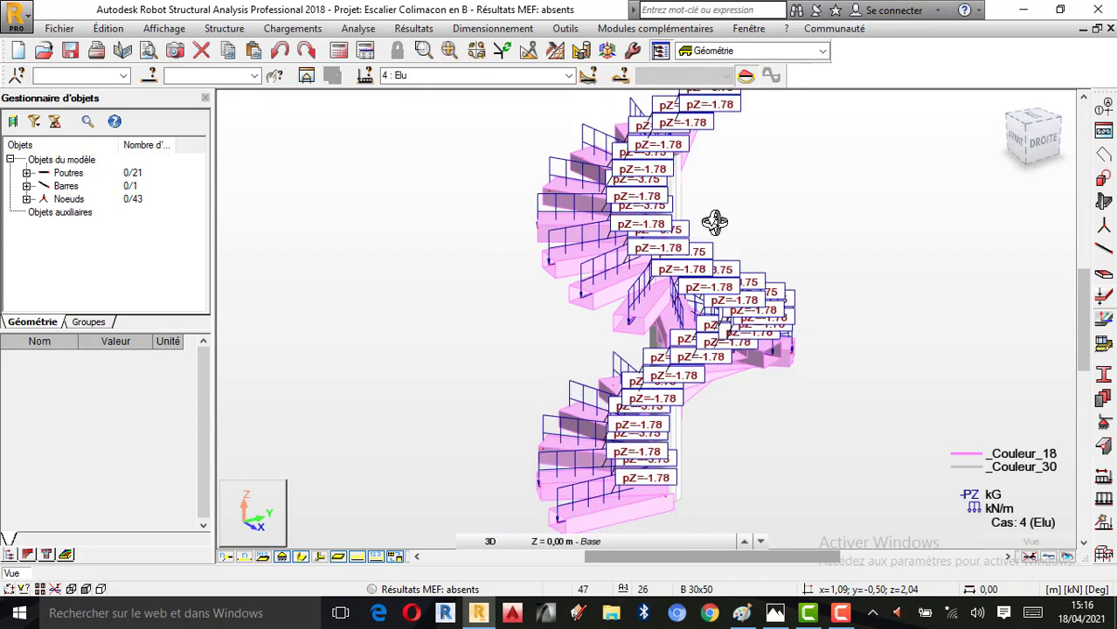
Examine the loads of combination 5 : Els on the staircase, and return the display to 4 : Elu
click(568, 75)
click(416, 140)
drag(827, 247, 804, 257)
drag(886, 259, 820, 257)
scroll(823, 252, up, 1)
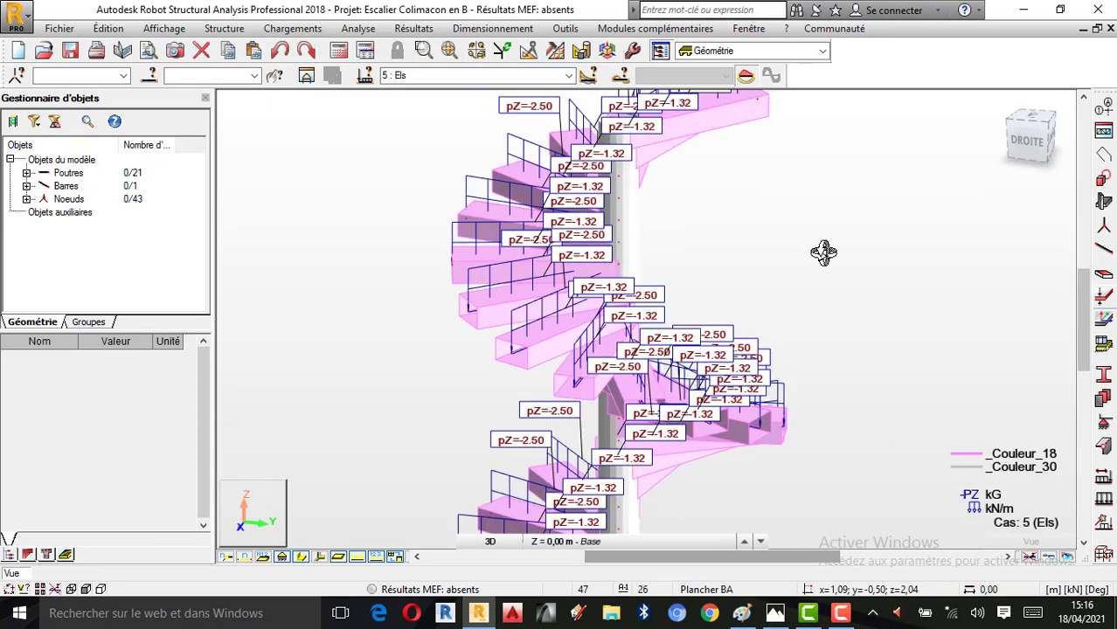
scroll(824, 253, down, 1)
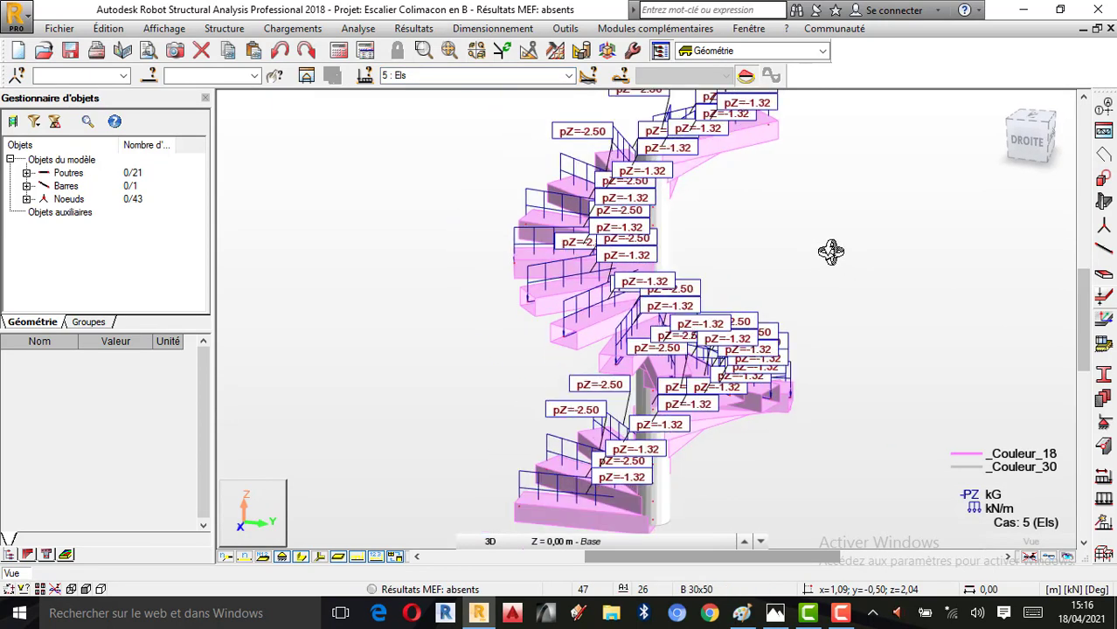
click(569, 76)
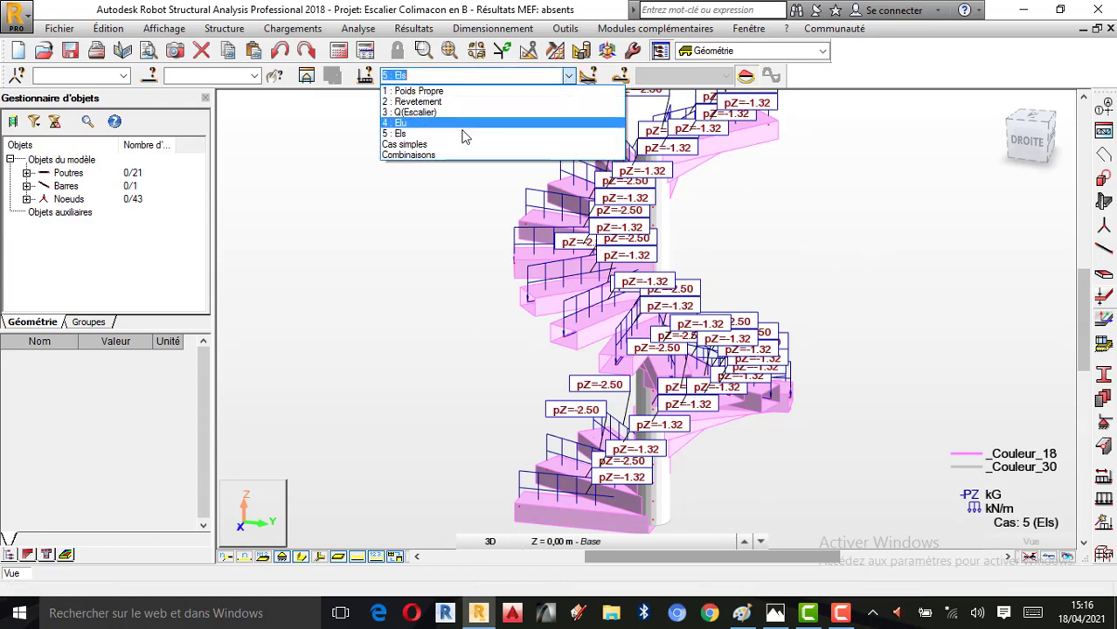
click(457, 126)
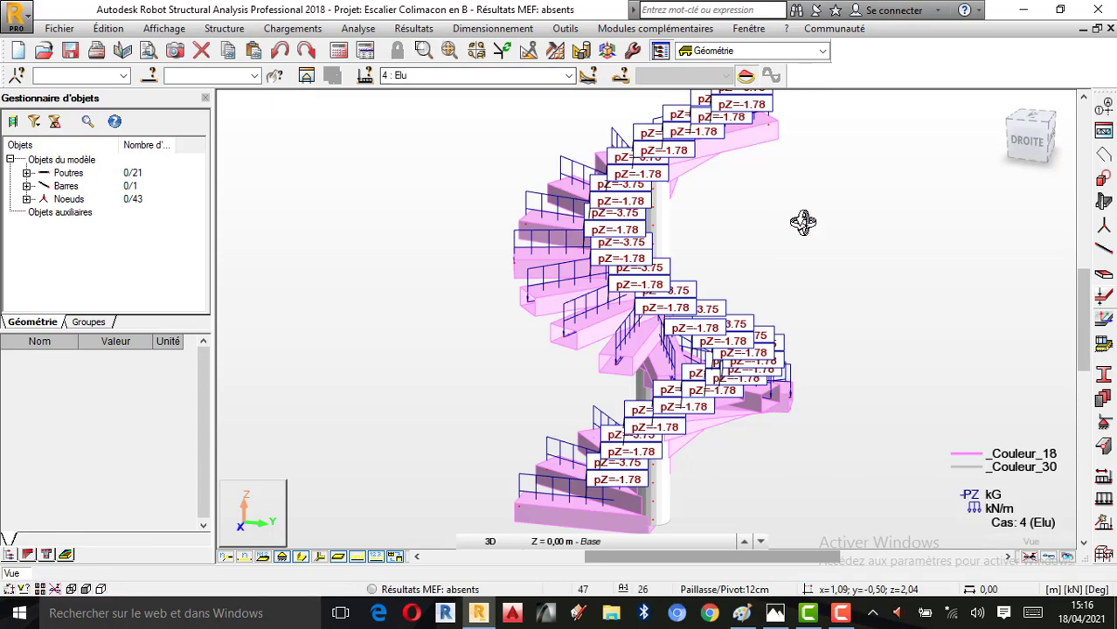
Run the structure verification, highlight the element linked to the warning, and close the verification window
click(360, 29)
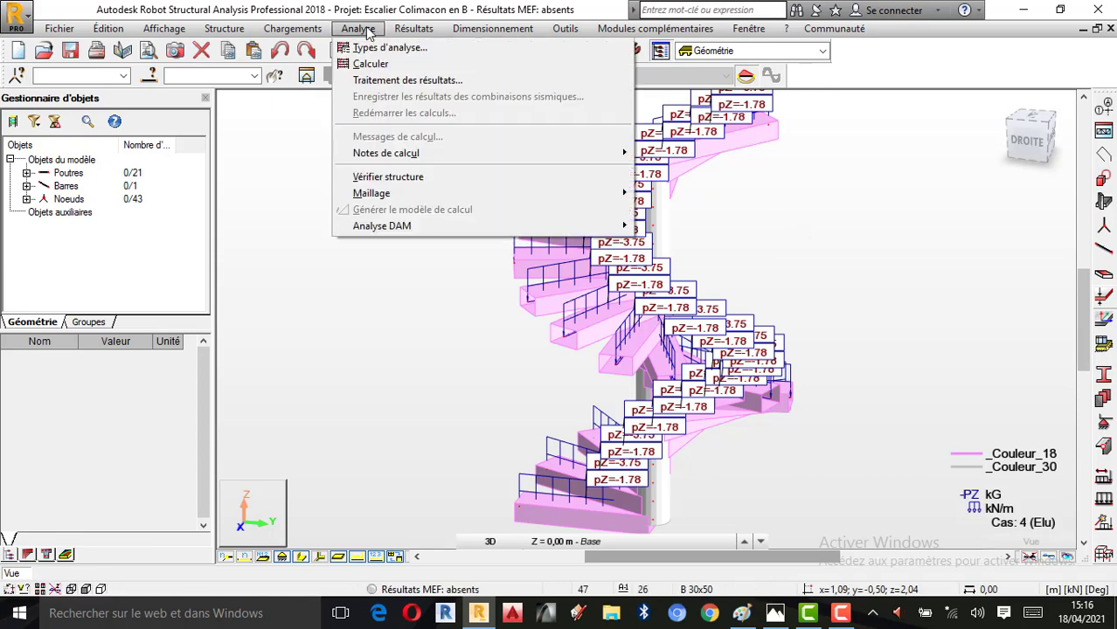
click(421, 178)
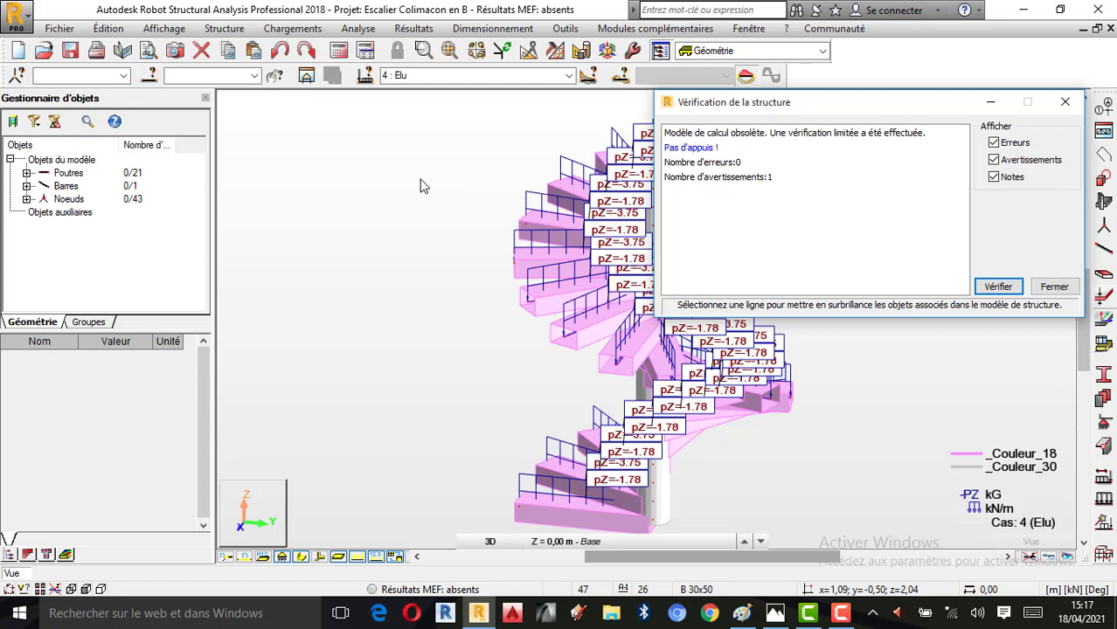
click(682, 148)
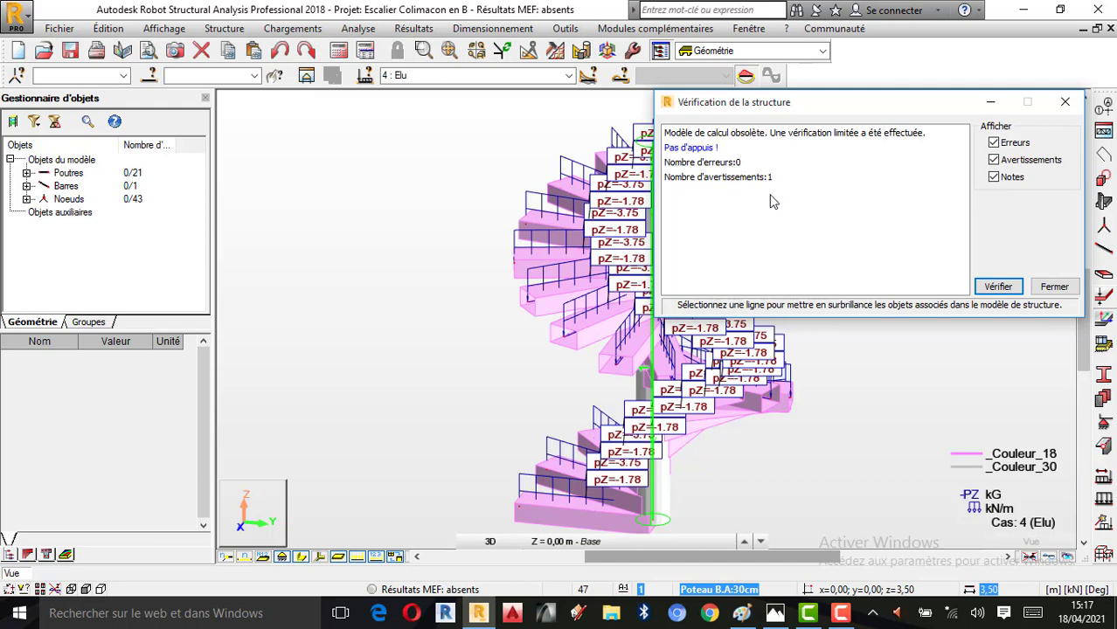
click(1064, 101)
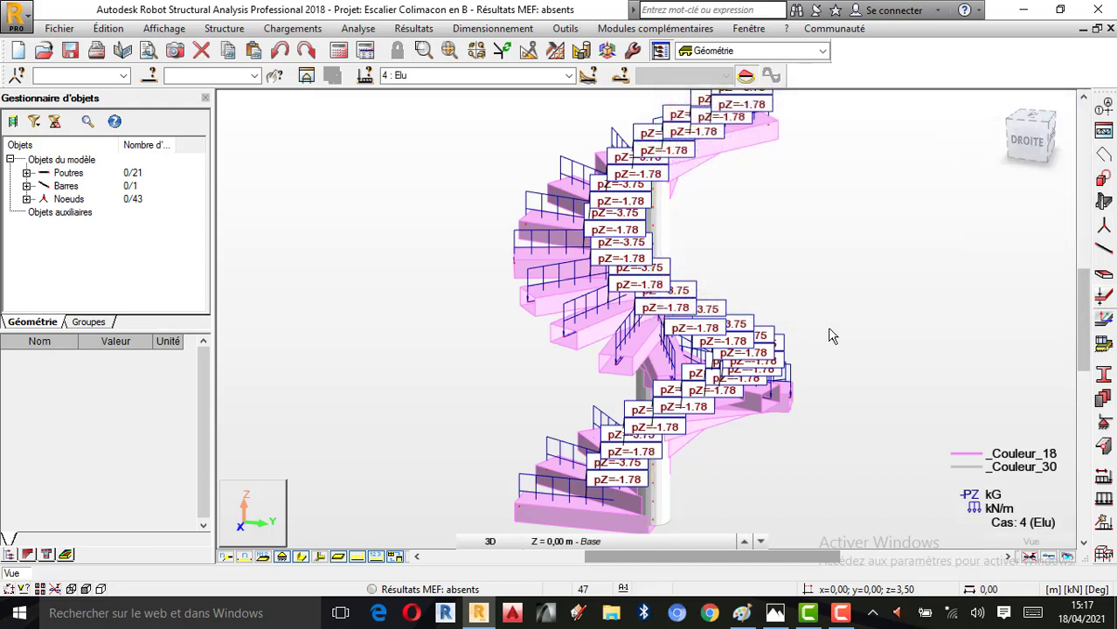
right_click(841, 362)
click(804, 382)
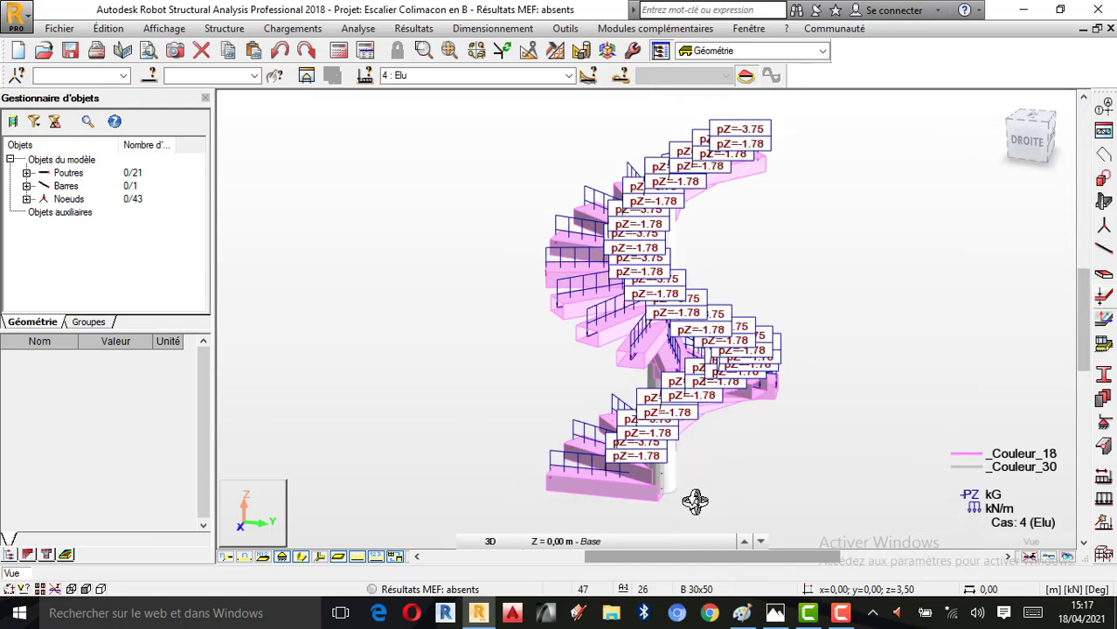
drag(698, 496, 691, 509)
drag(627, 316, 506, 324)
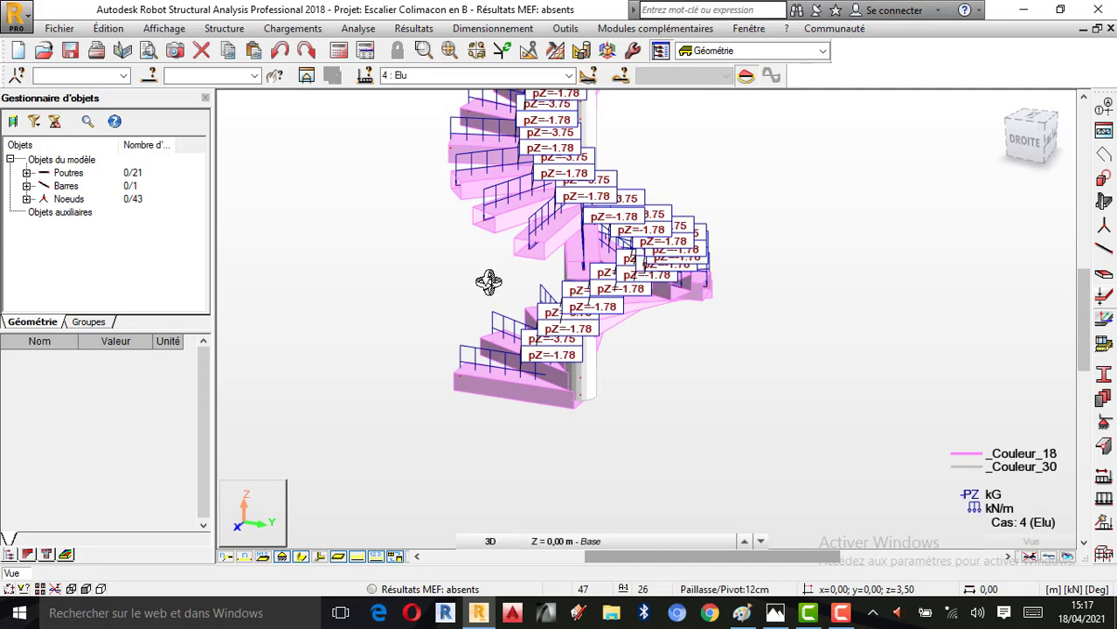
click(841, 614)
click(935, 539)
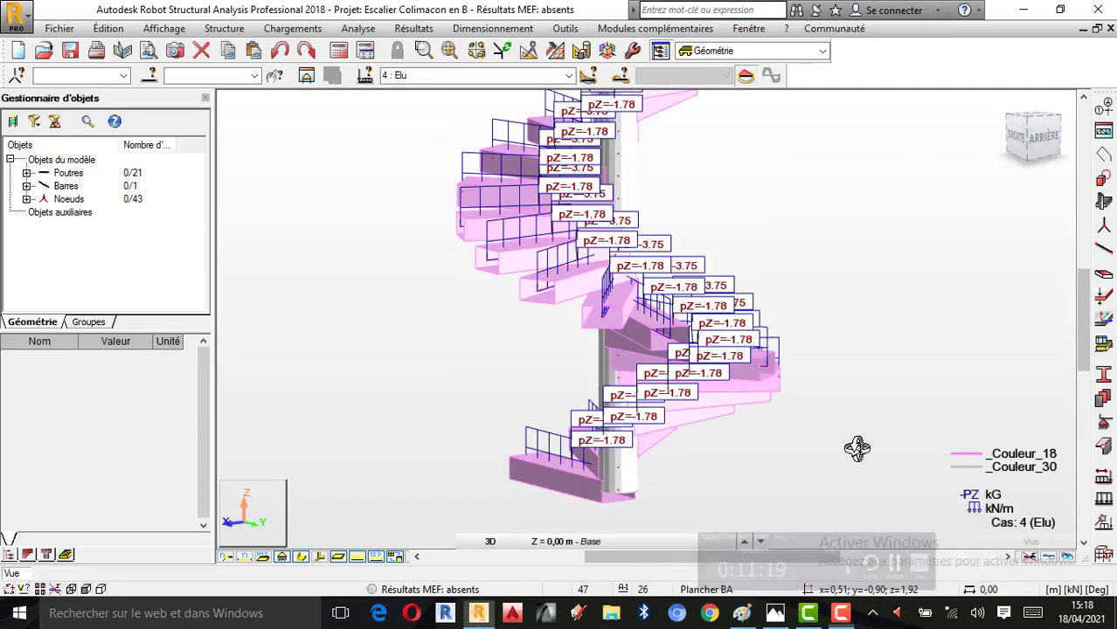
drag(621, 259, 743, 215)
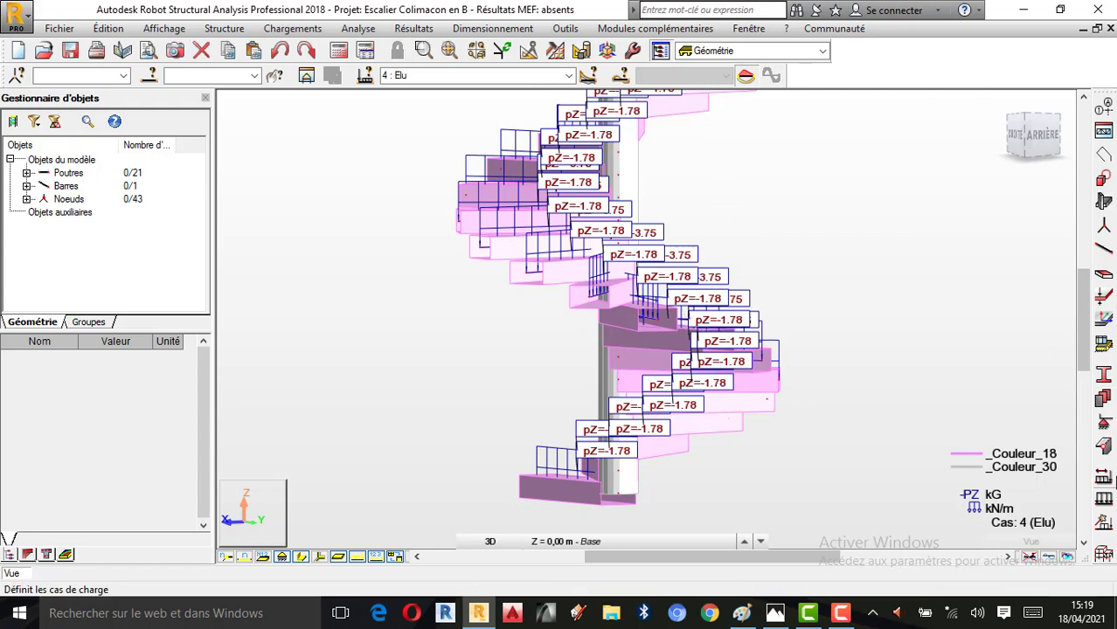
Assign an Encastrement nodal support to the base node of the staircase's central column and close the supports window
click(1103, 425)
drag(689, 104, 838, 143)
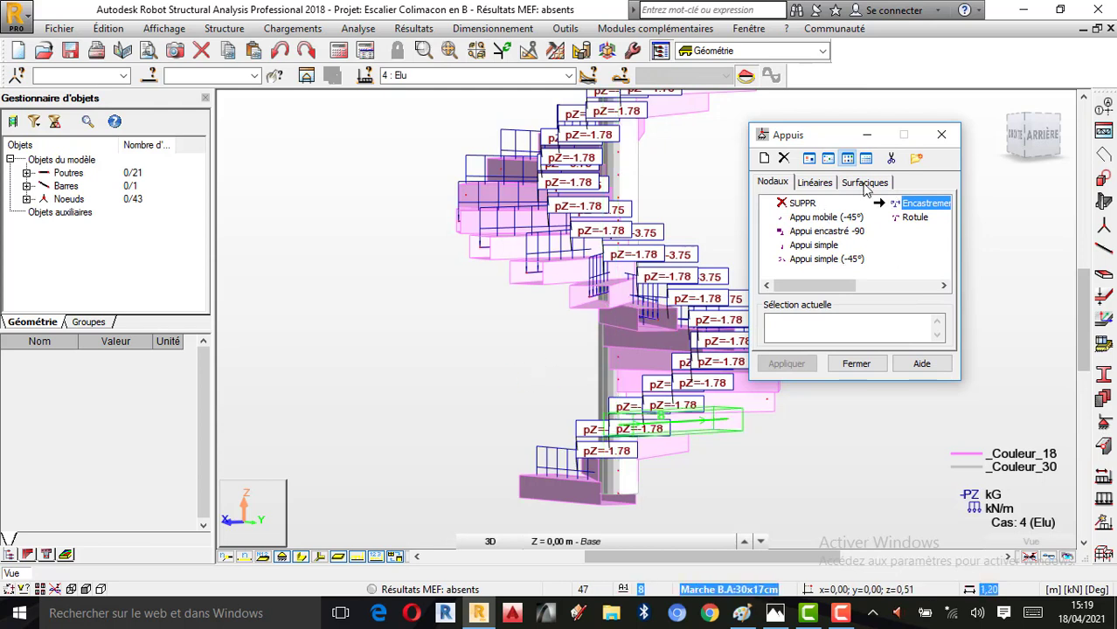
drag(830, 134, 862, 127)
right_click(705, 144)
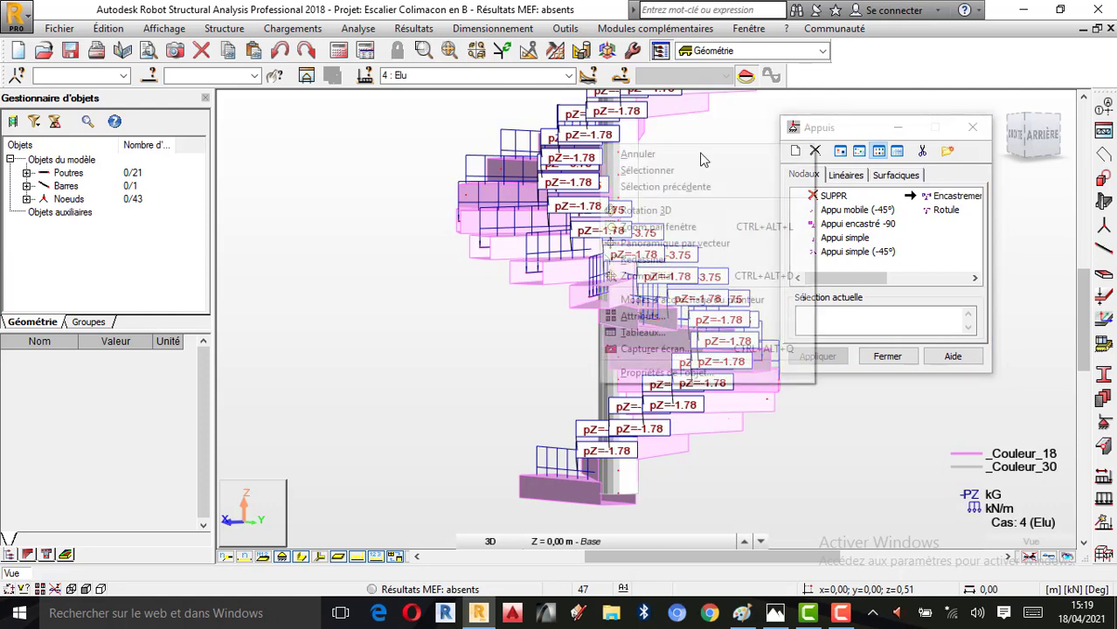
click(699, 210)
mouse_move(699, 237)
mouse_down()
mouse_move(723, 204)
mouse_move(694, 234)
mouse_up()
click(301, 557)
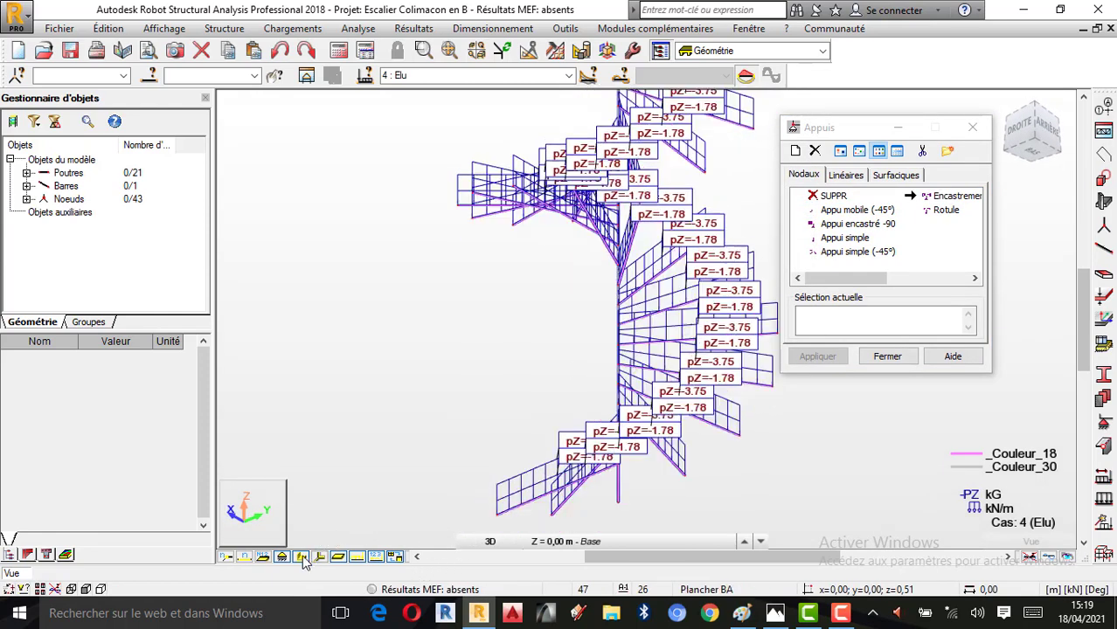
click(302, 557)
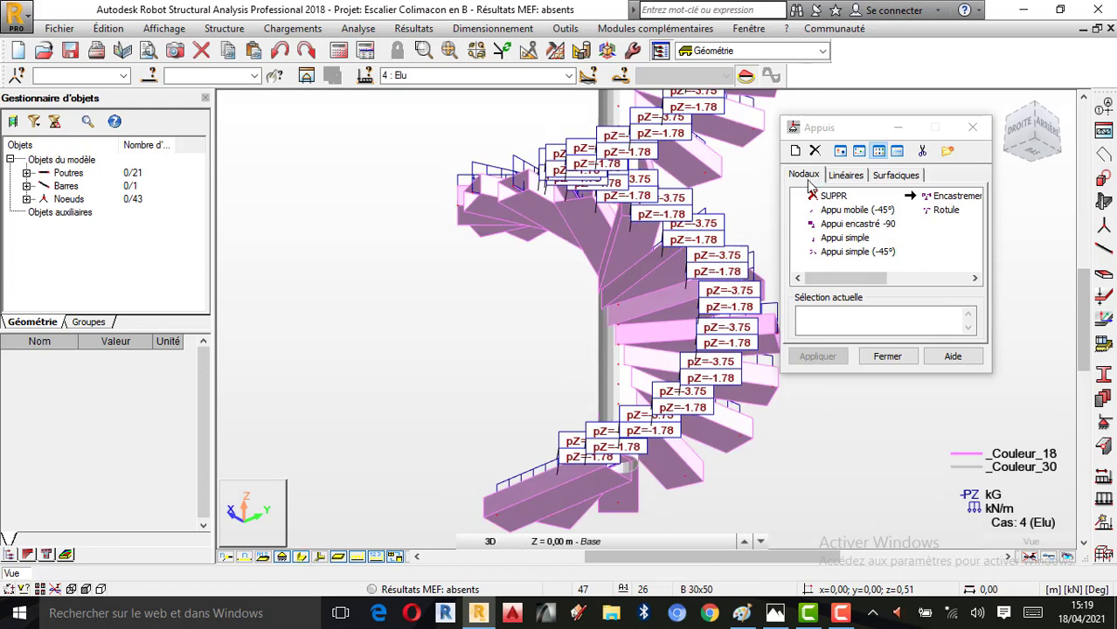
click(955, 196)
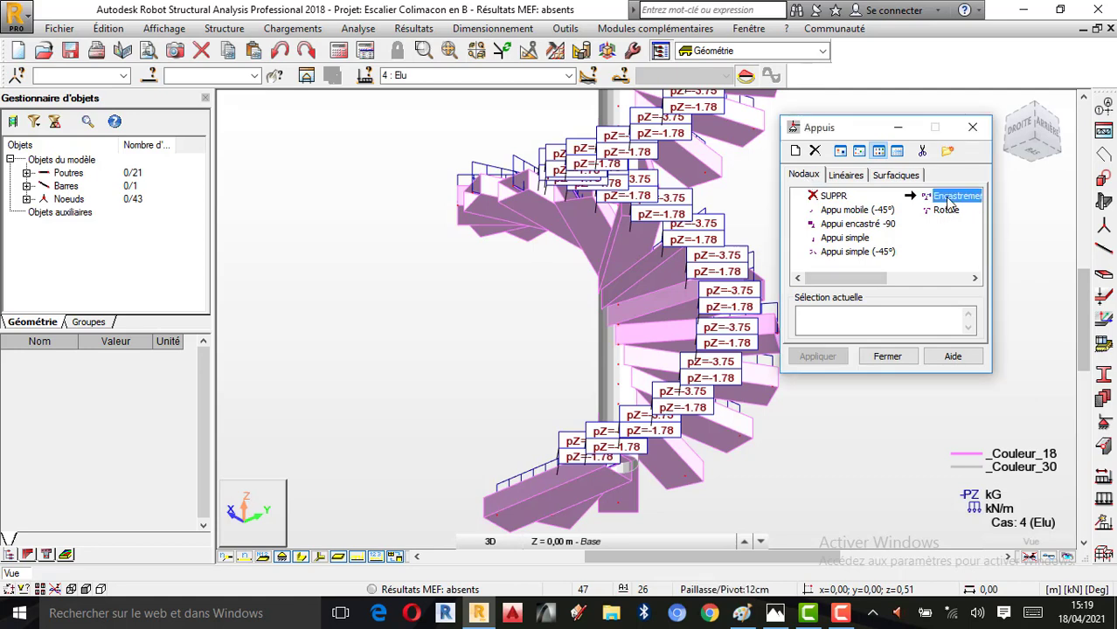
scroll(603, 446, up, 3)
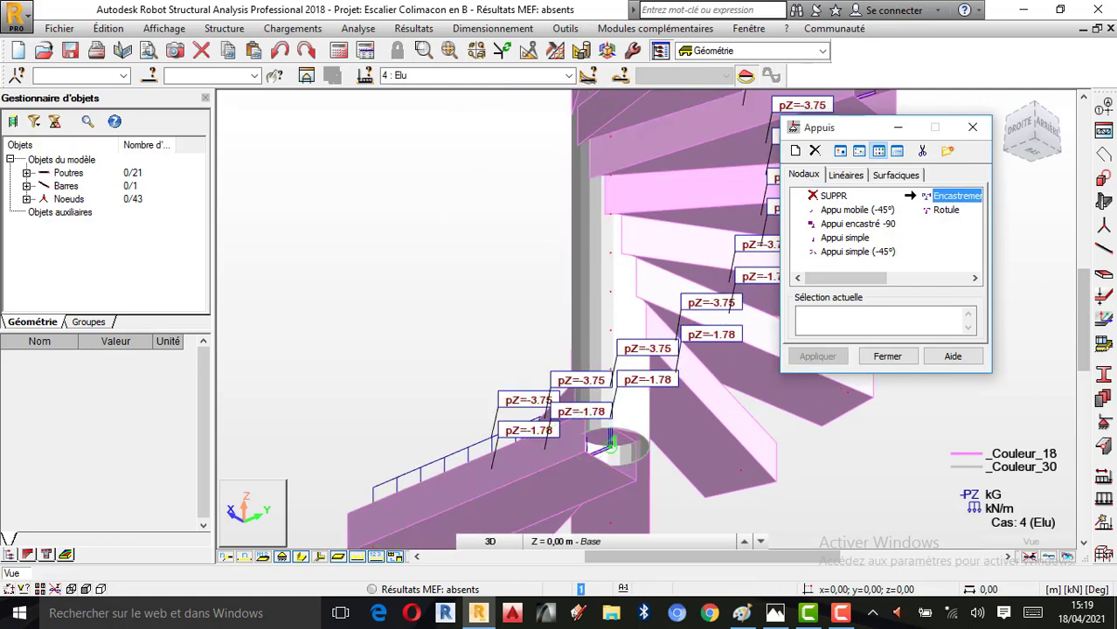
click(611, 446)
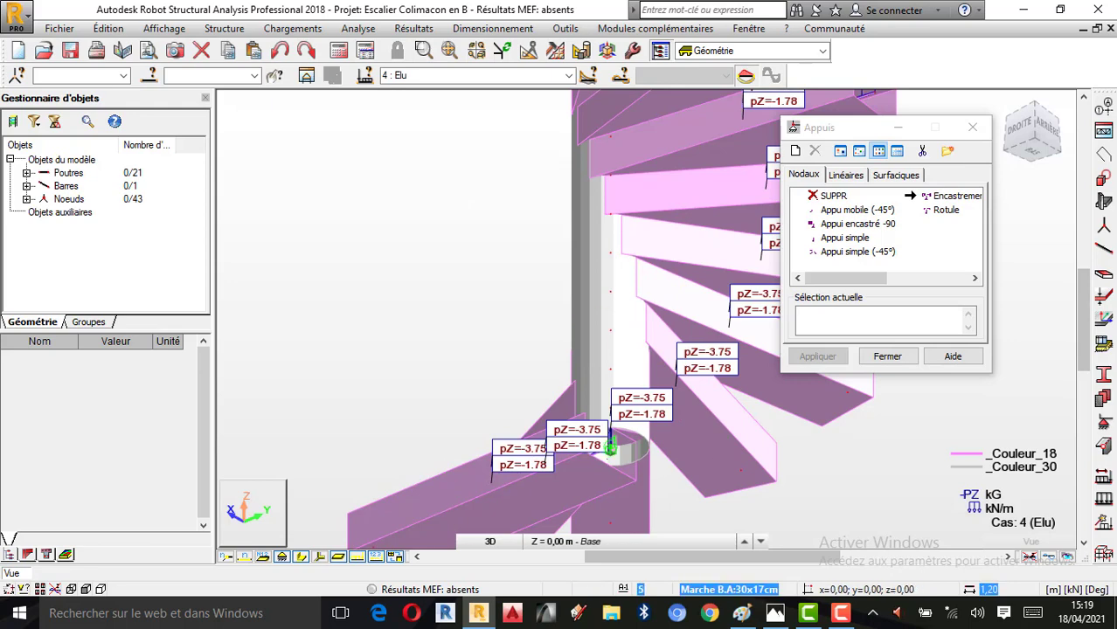
click(887, 356)
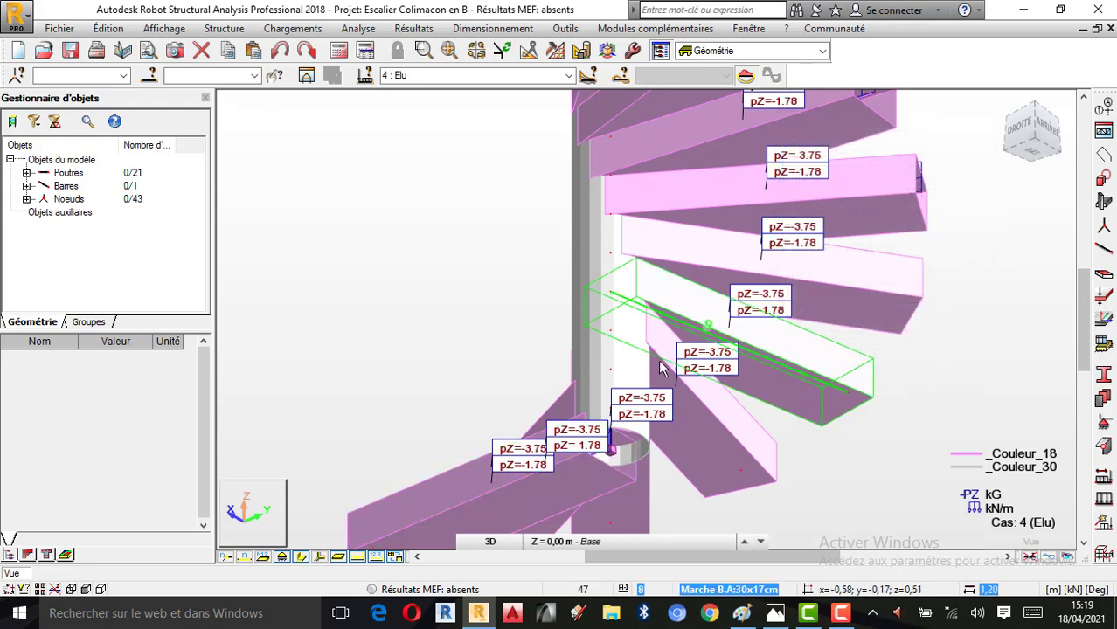
Inspect the whole staircase in 3D with the load value labels temporarily hidden
scroll(656, 376, down, 3)
right_click(708, 289)
click(743, 359)
drag(723, 394, 798, 339)
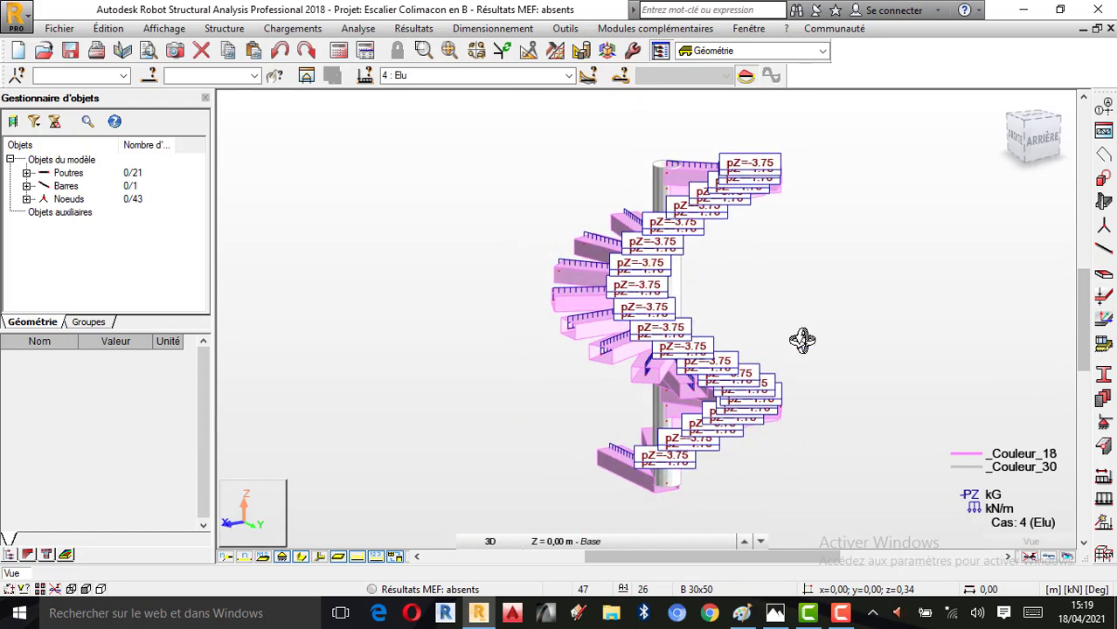
click(356, 557)
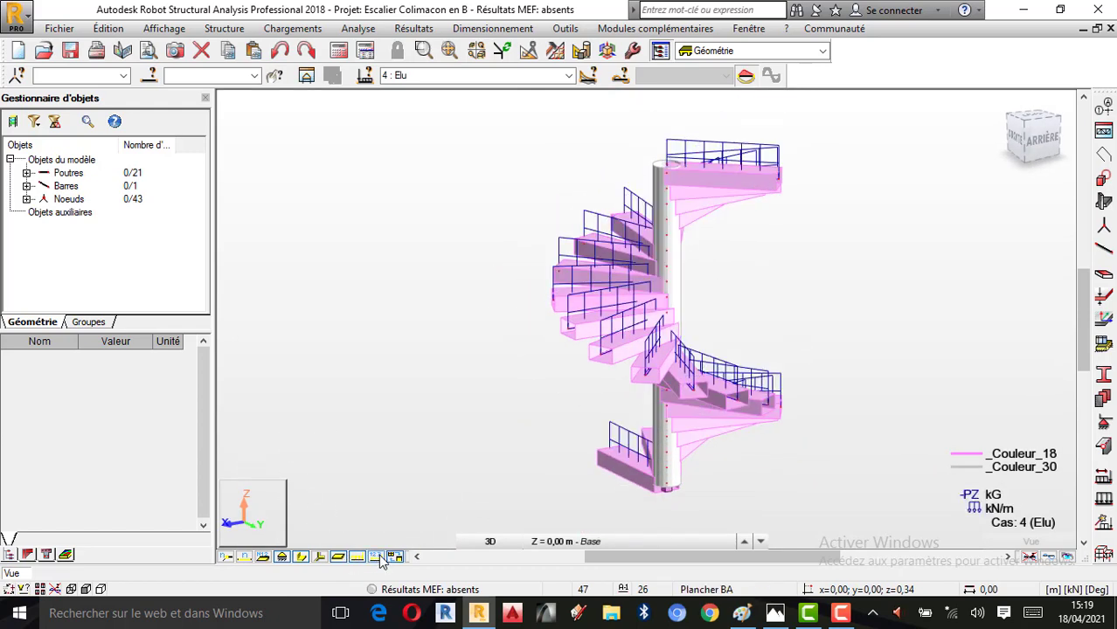
Run the structure verification on the staircase model and close the verification window
click(366, 30)
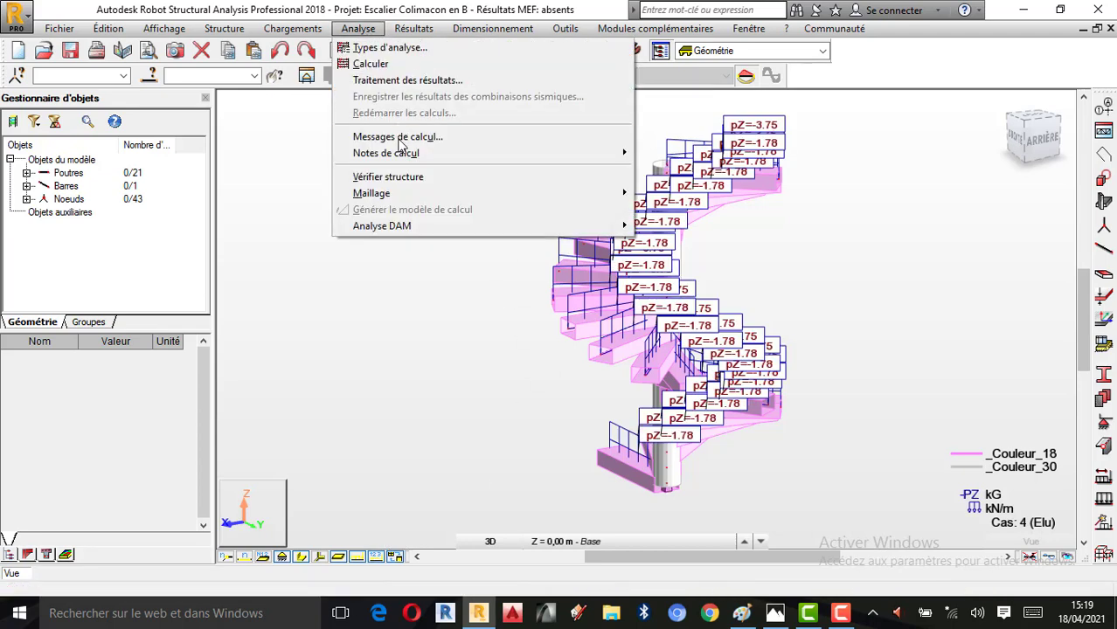
click(395, 179)
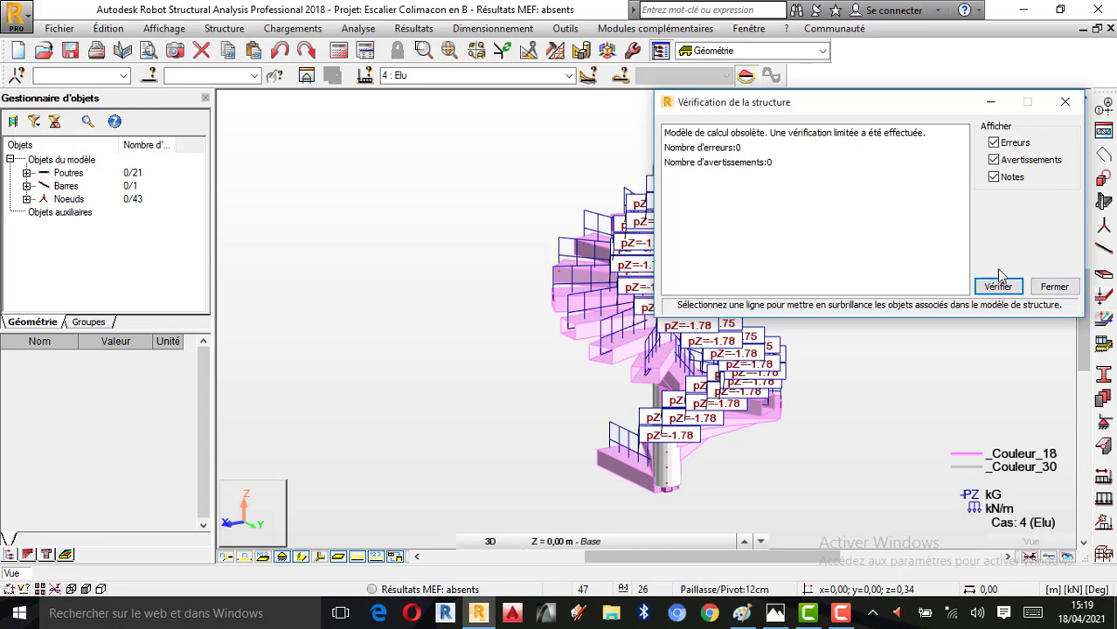
click(1054, 287)
Run the calculation of the staircase structure
scroll(742, 268, up, 2)
right_click(687, 278)
click(766, 337)
drag(755, 340, 671, 285)
drag(655, 279, 532, 259)
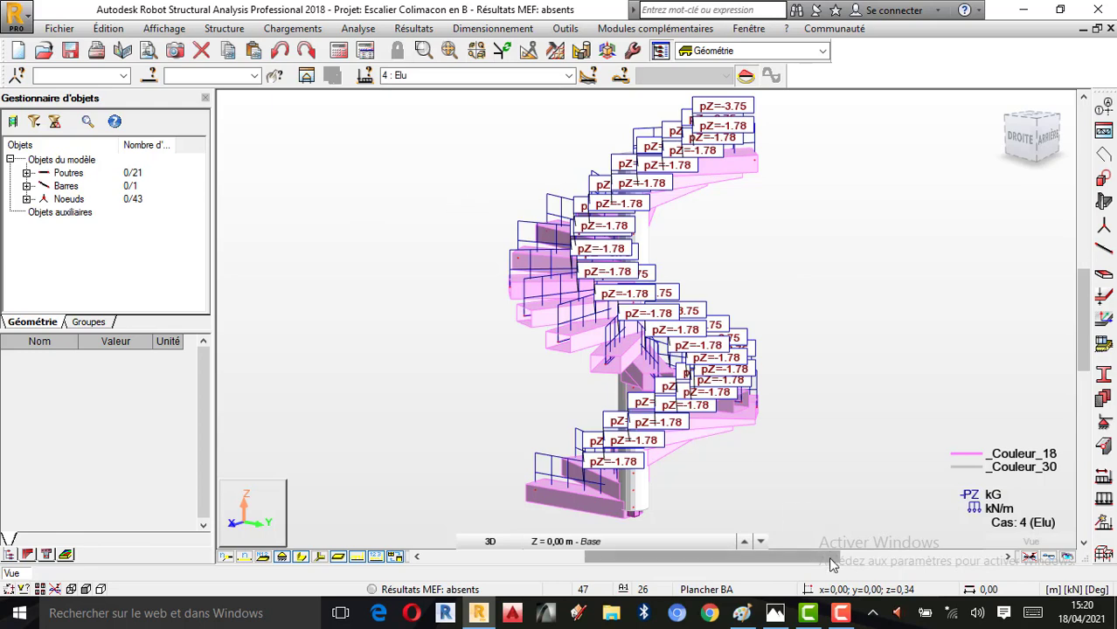
click(341, 54)
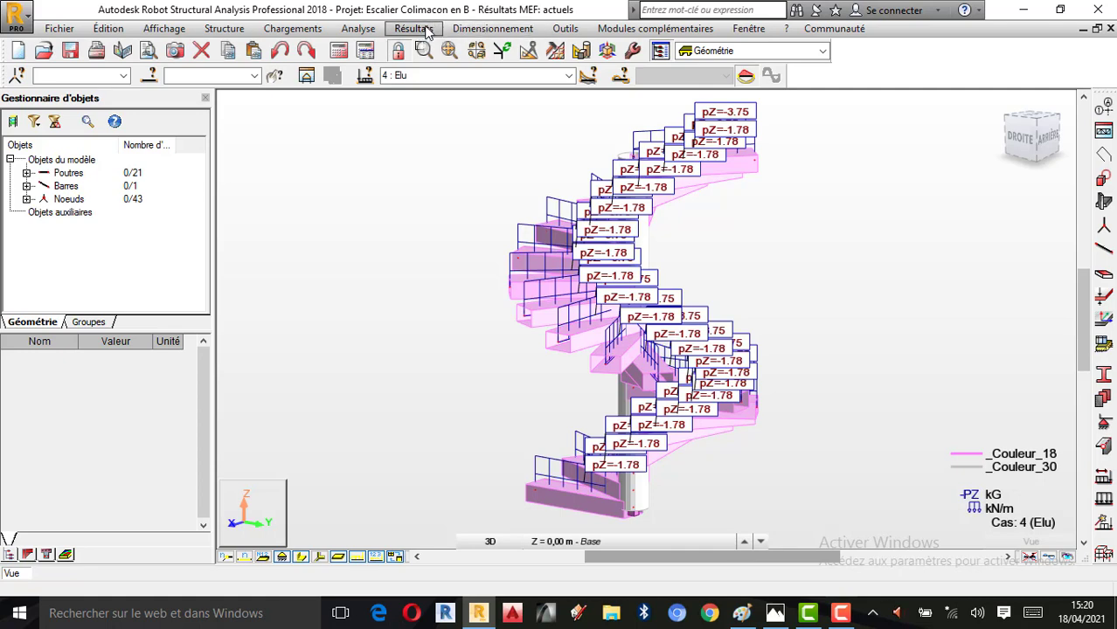
Review the default mesh options for all panels in the job preferences, including the Delaunay method parameters
click(560, 29)
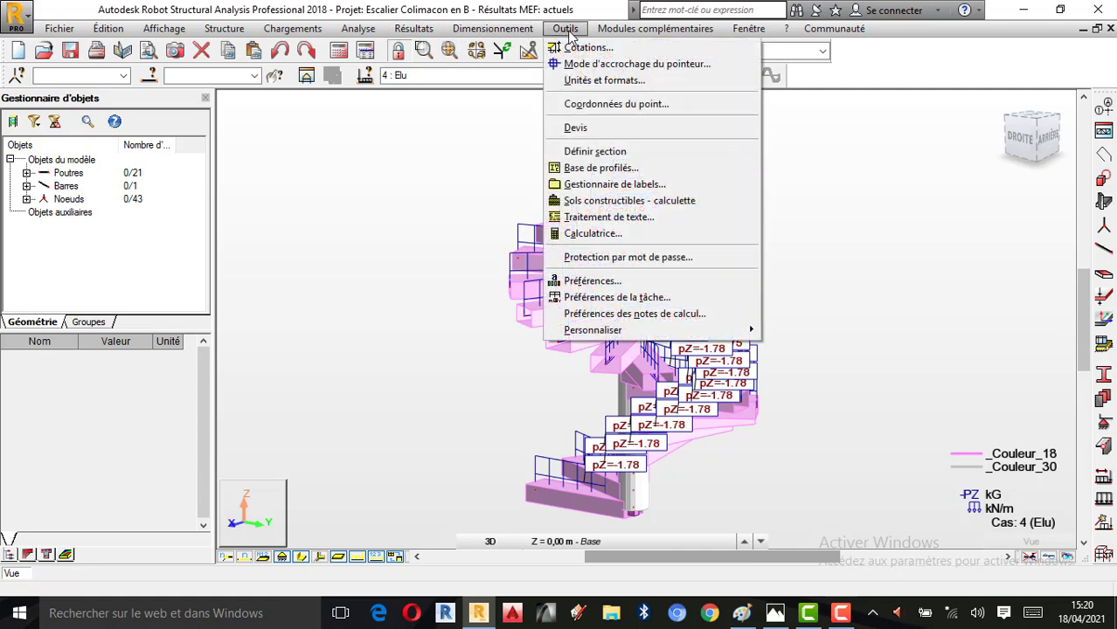
click(594, 297)
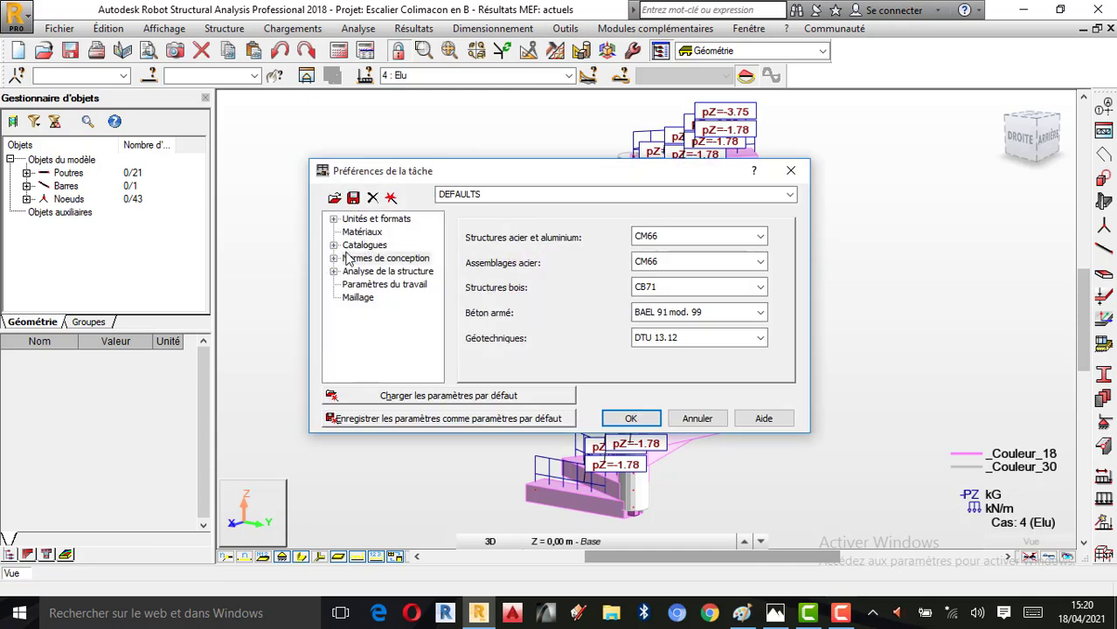
click(356, 298)
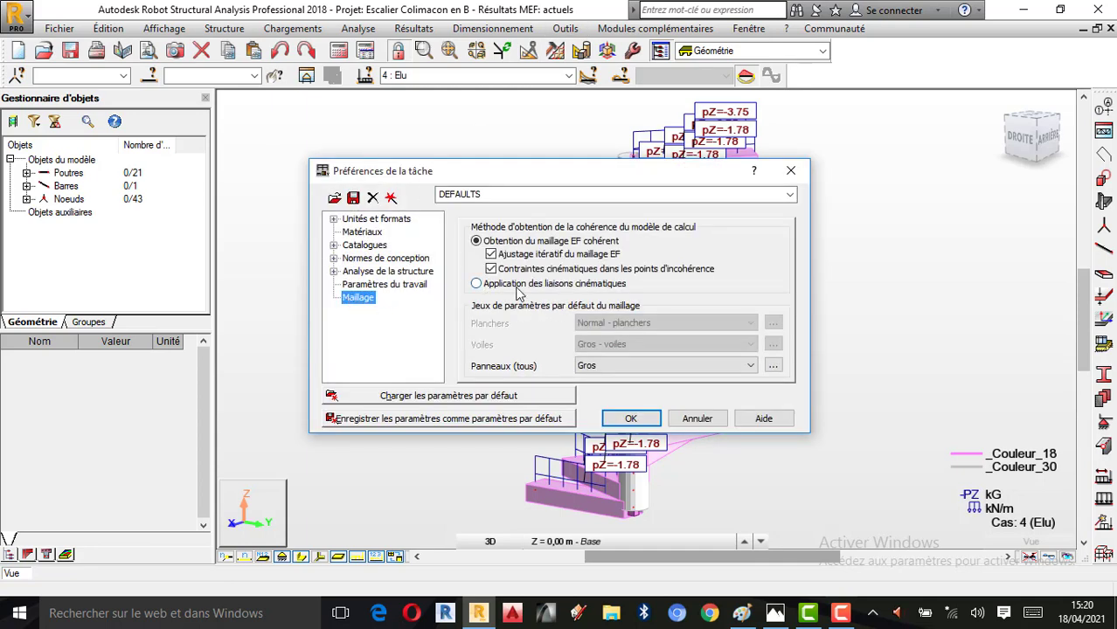
click(773, 366)
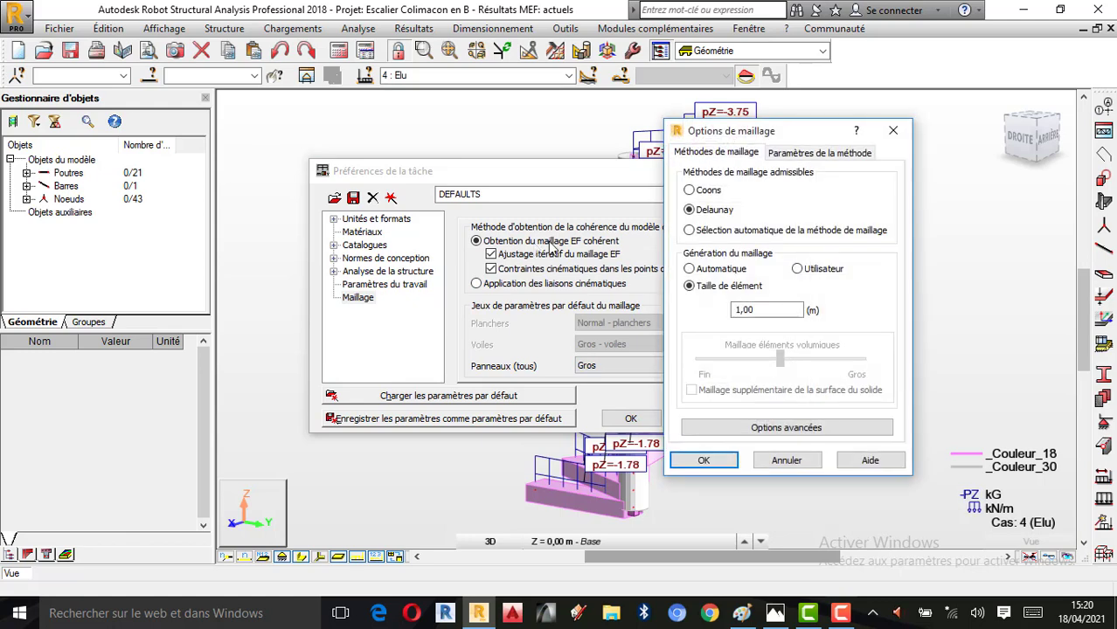
click(811, 154)
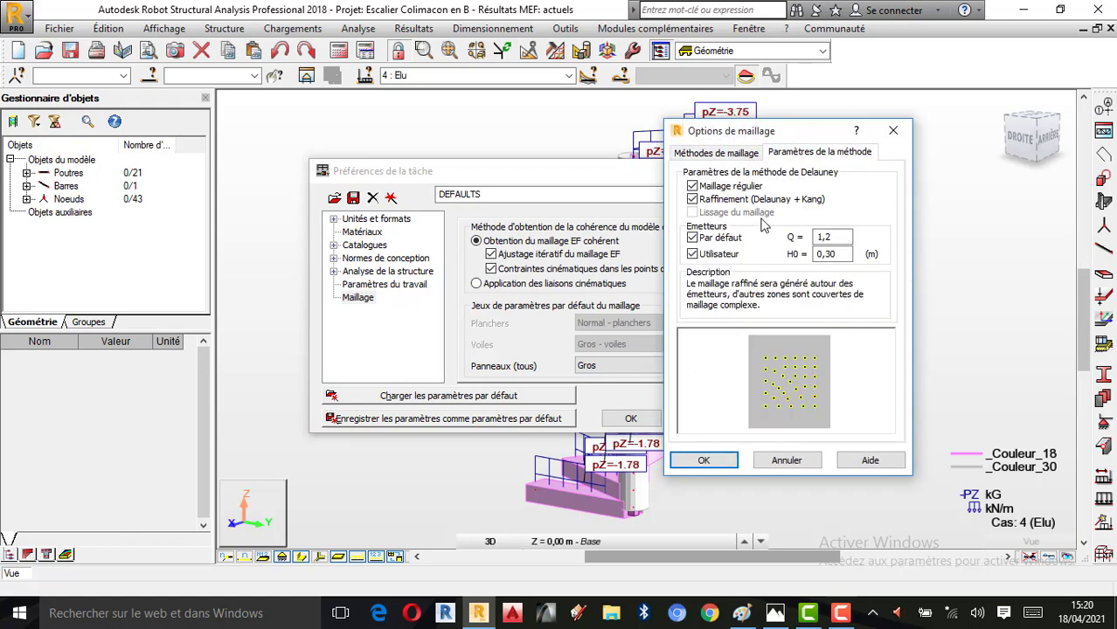
click(731, 157)
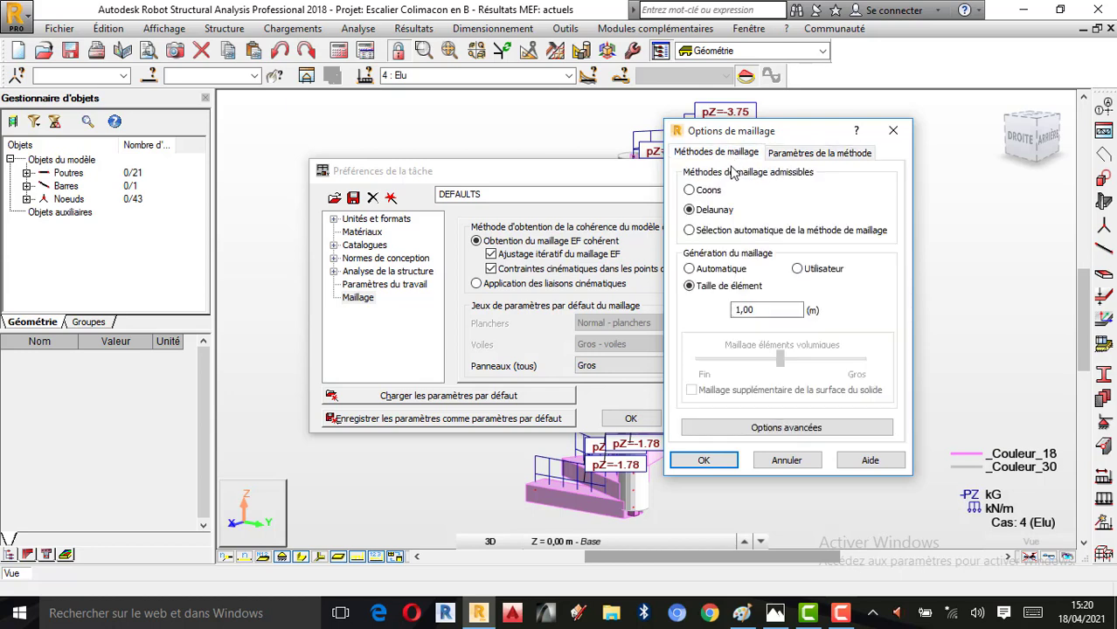
Examine the advanced mesh options, including the surface finite element type, and close the job preferences
click(785, 430)
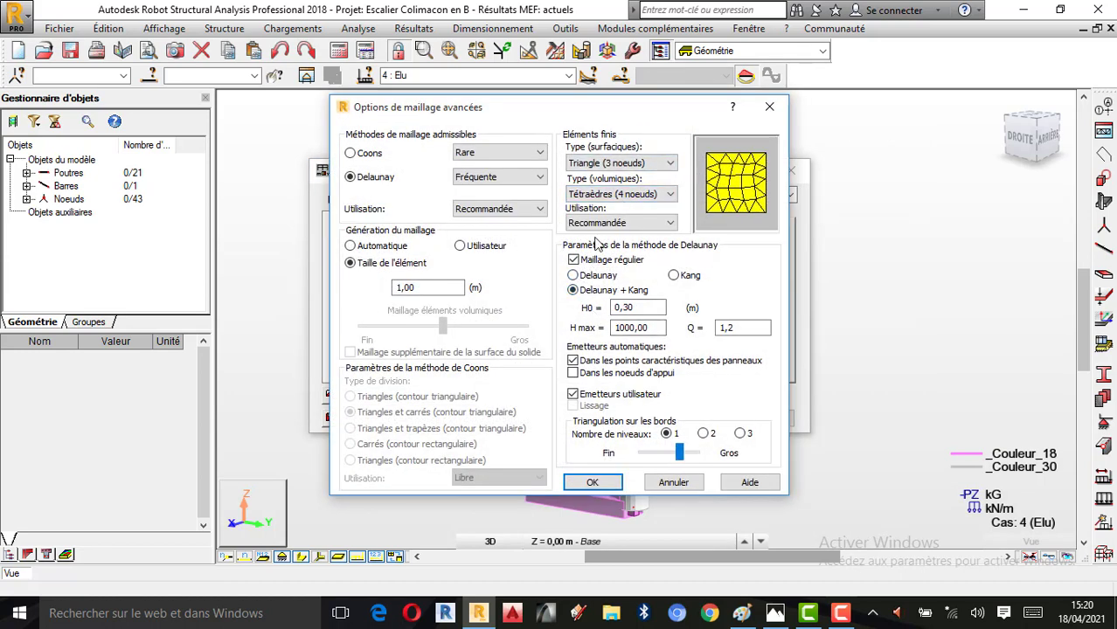
click(598, 166)
click(599, 168)
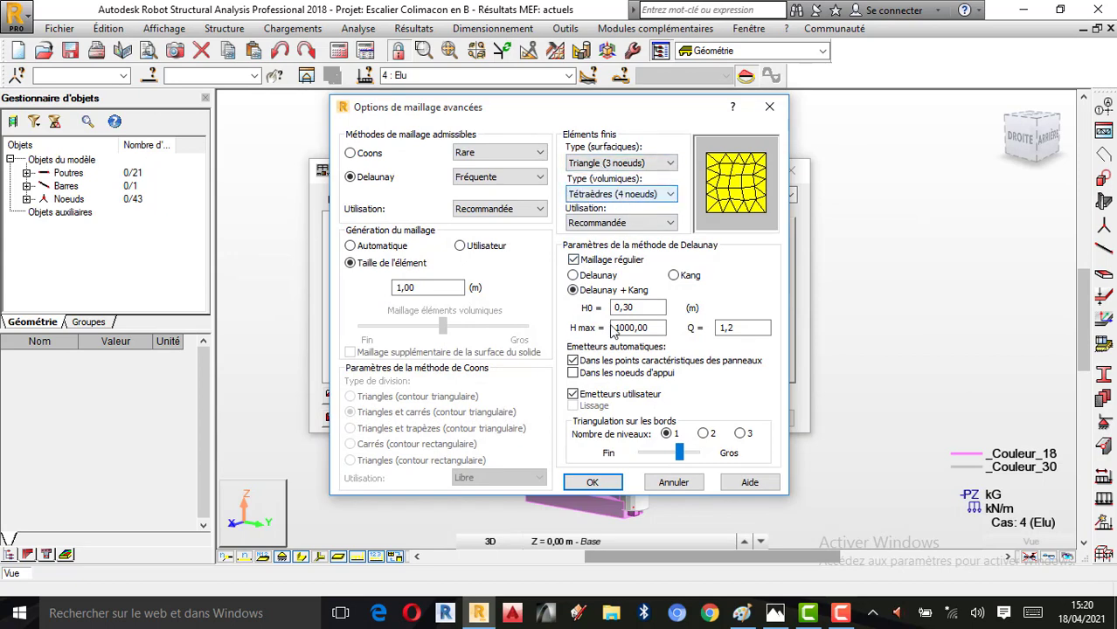
click(604, 485)
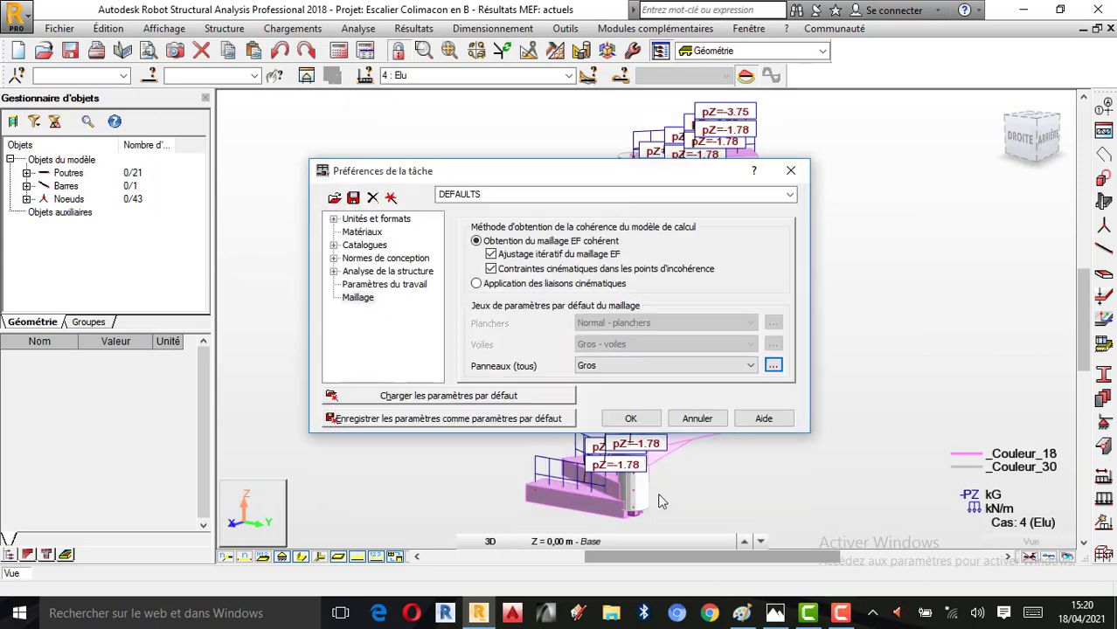
click(654, 419)
Recalculate the staircase structure after the mesh settings review
right_click(679, 295)
click(738, 359)
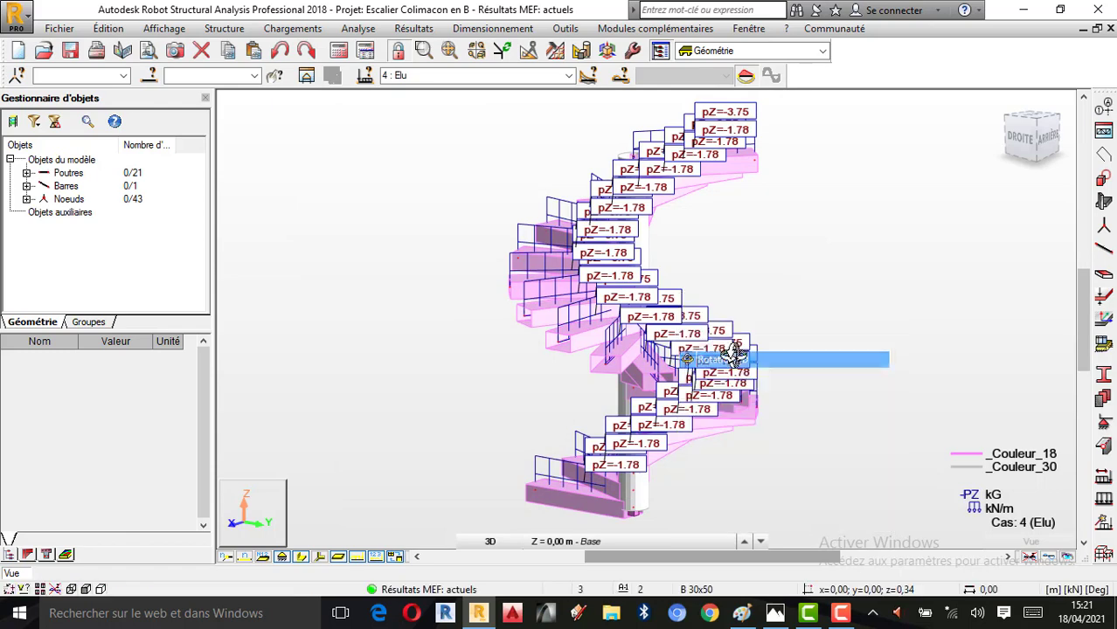
drag(703, 350, 644, 321)
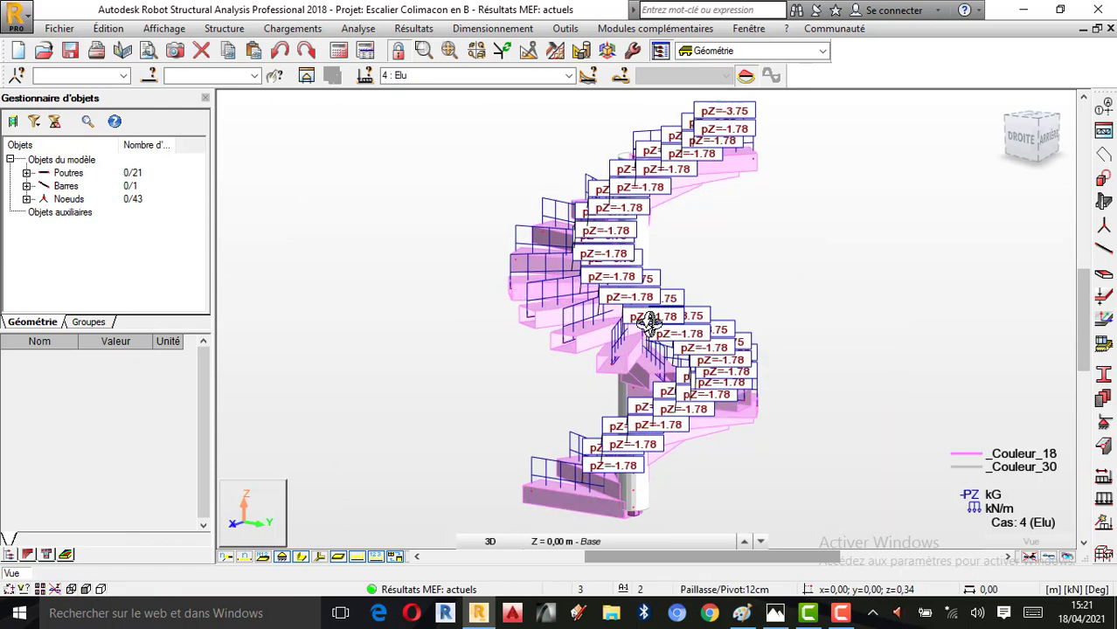
click(338, 51)
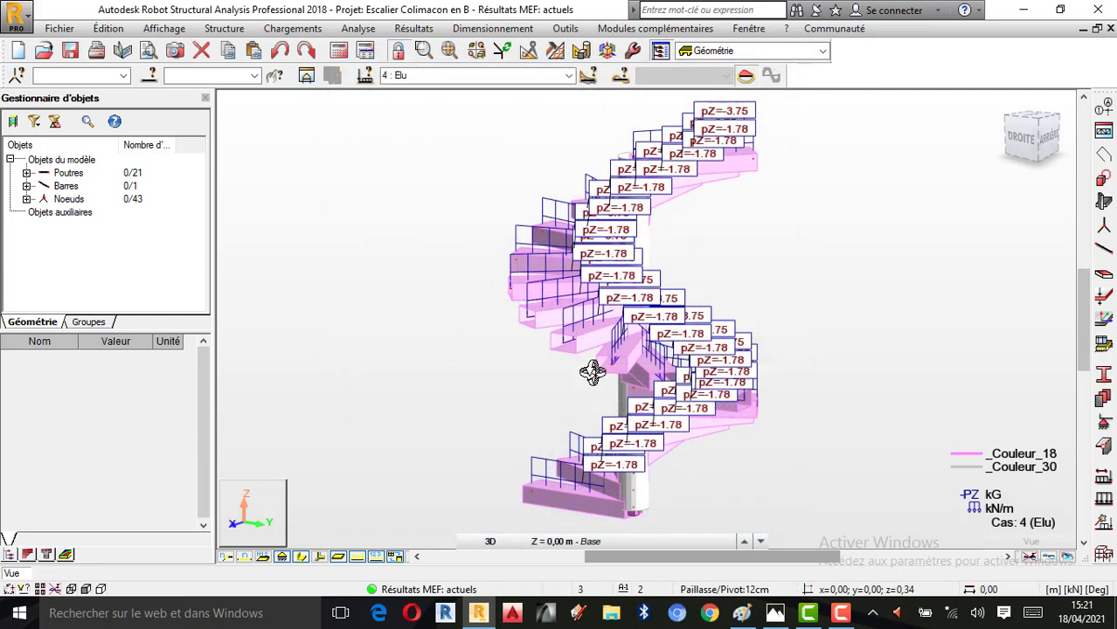
Hide the load symbols and display the Mx, My and Mz moment diagrams on the bars for case 4 : Elu
click(359, 560)
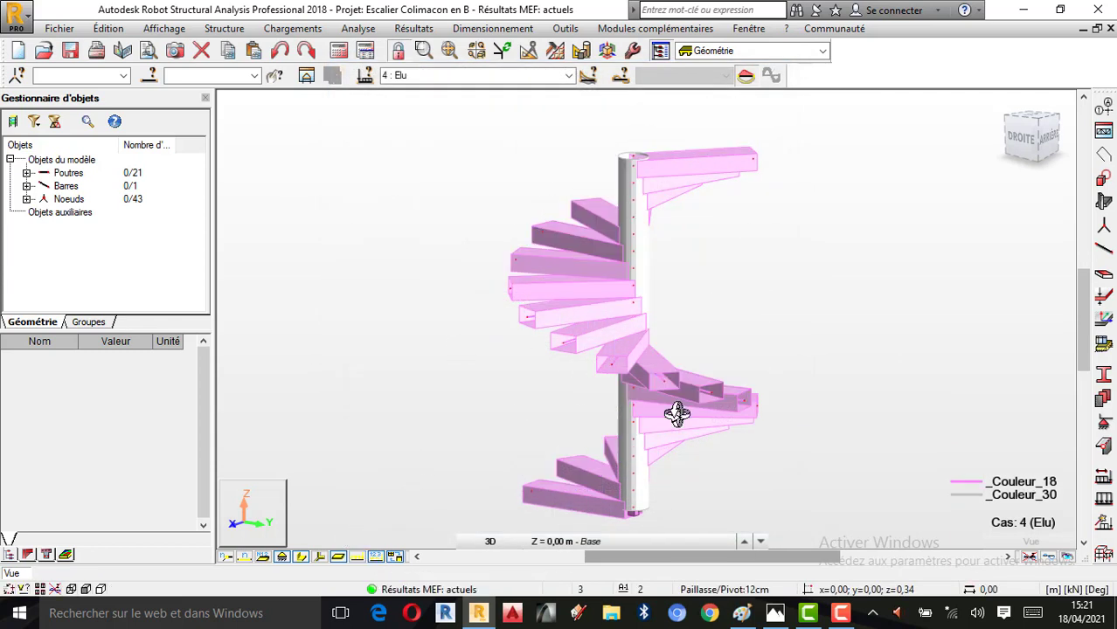
drag(664, 453, 686, 406)
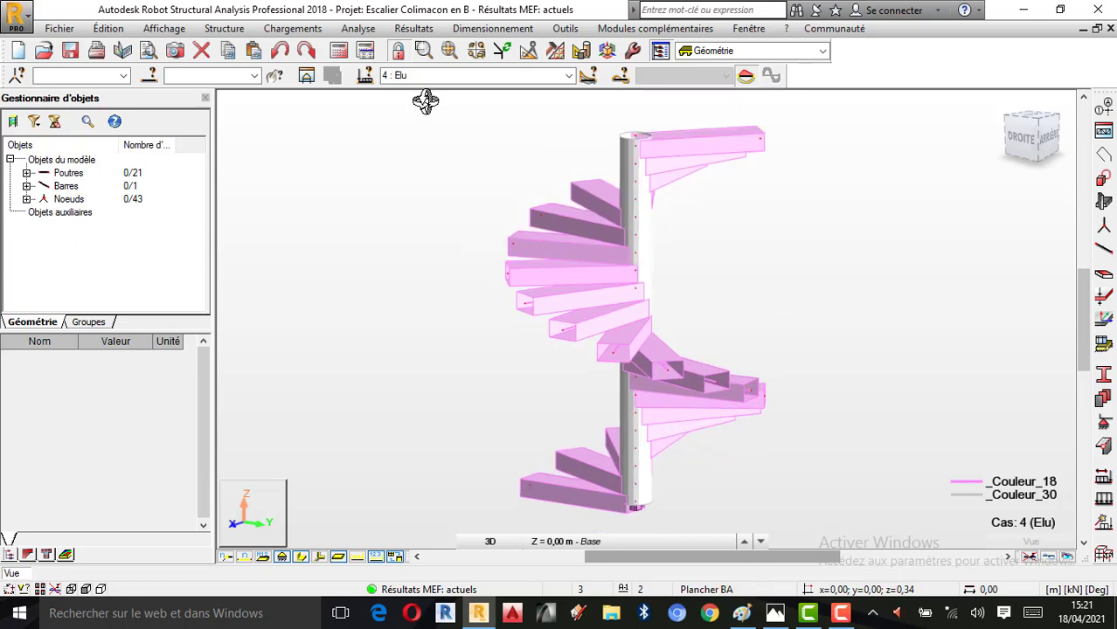
click(427, 32)
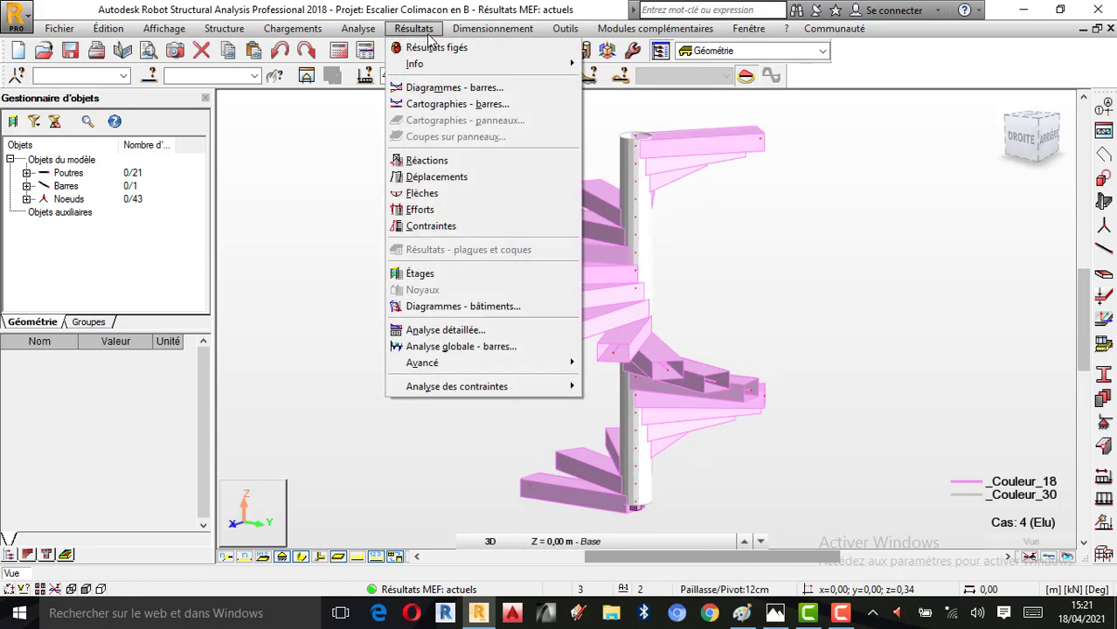
mouse_move(439, 68)
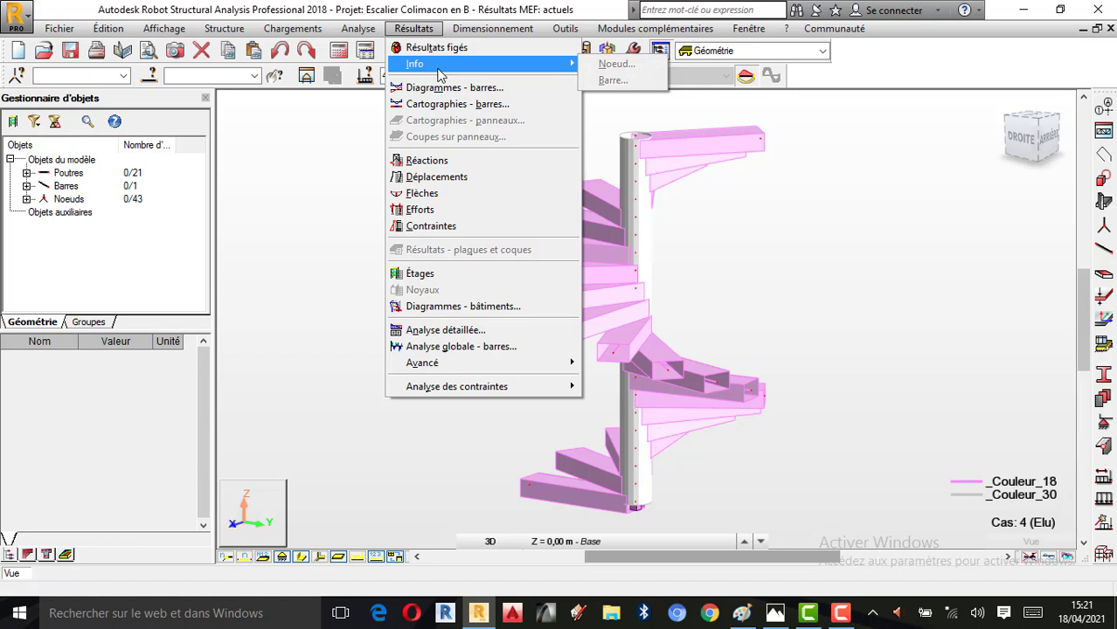
click(448, 88)
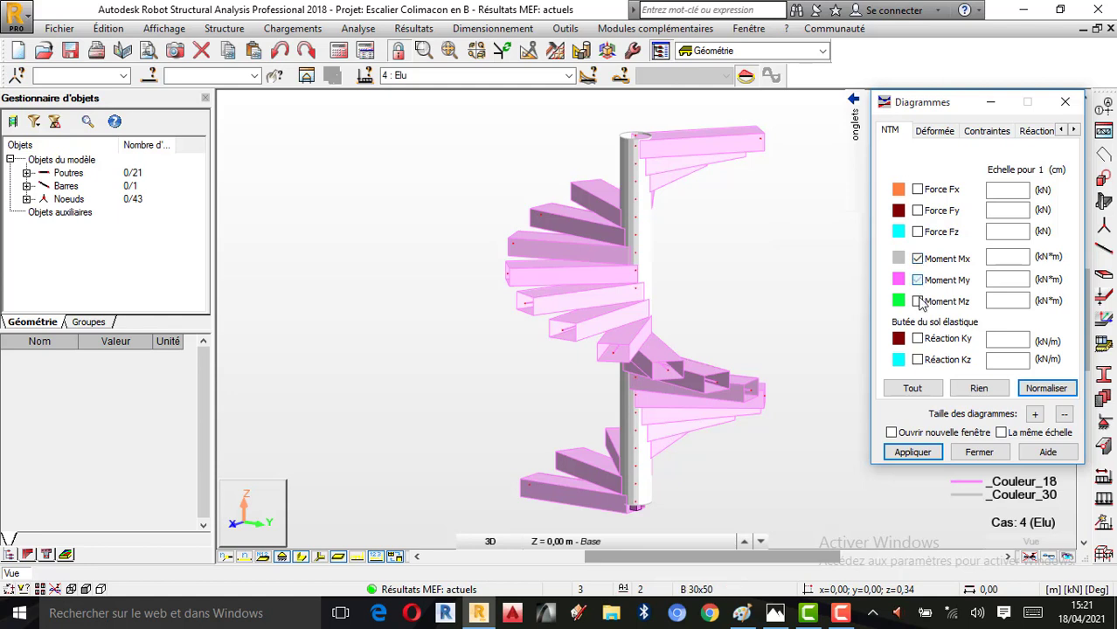
click(925, 453)
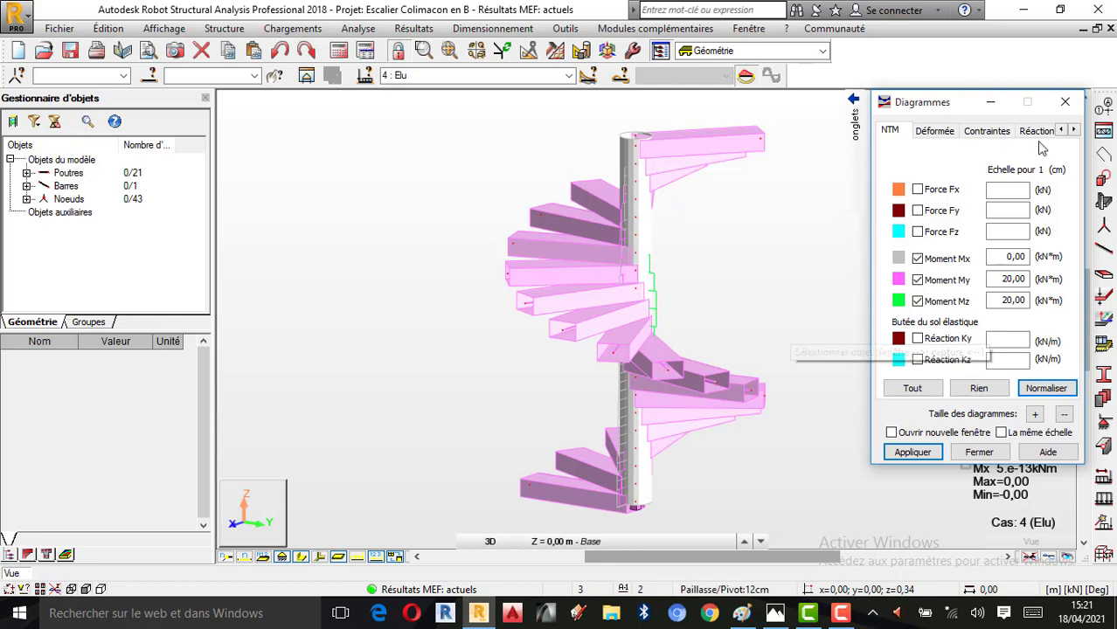
Set the diagrams to description labels at local extremes, differentiated positive and negative values, and uniform filling
click(1074, 131)
click(1024, 133)
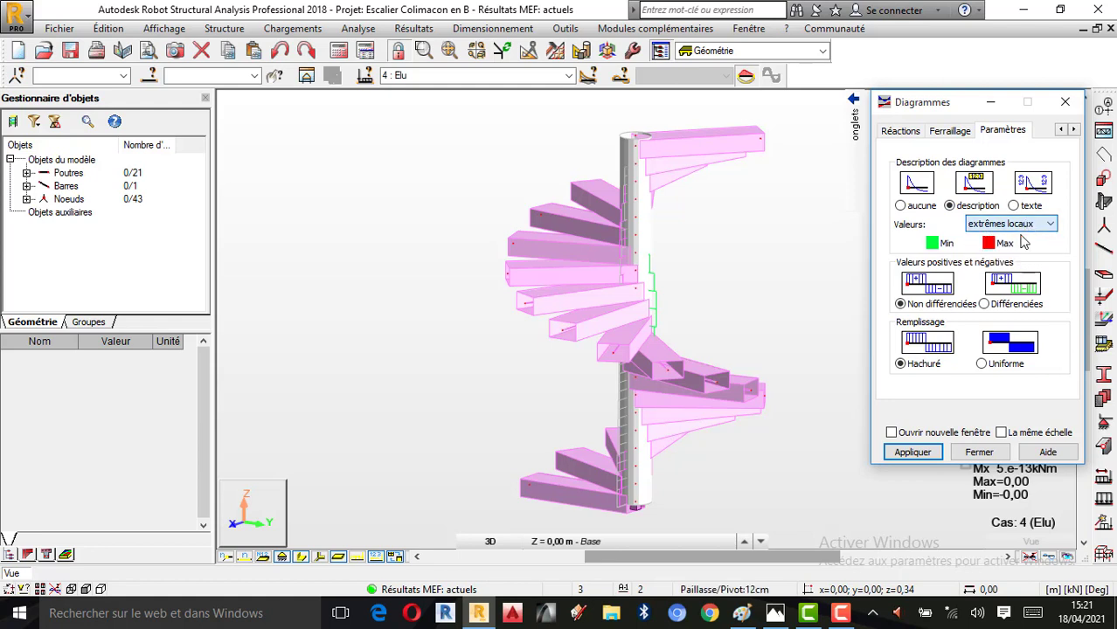
click(985, 304)
click(981, 364)
click(911, 452)
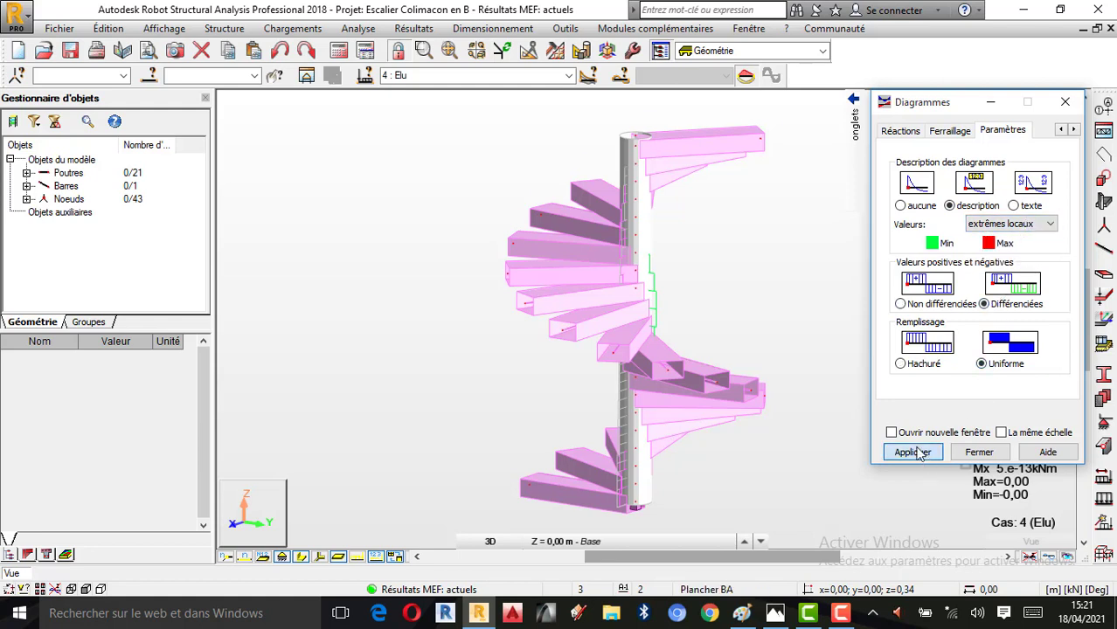
Inspect the moment diagrams around the staircase, and display only the Mx moment
scroll(717, 265, up, 1)
scroll(661, 255, down, 1)
right_click(749, 246)
click(705, 306)
drag(705, 307, 656, 261)
mouse_move(855, 122)
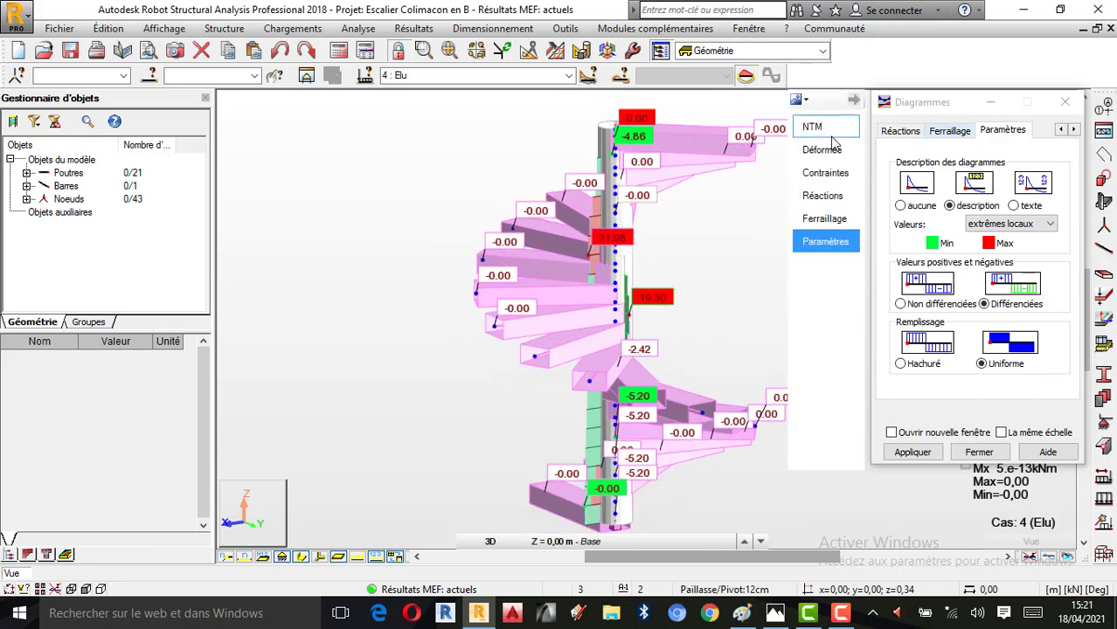
click(817, 127)
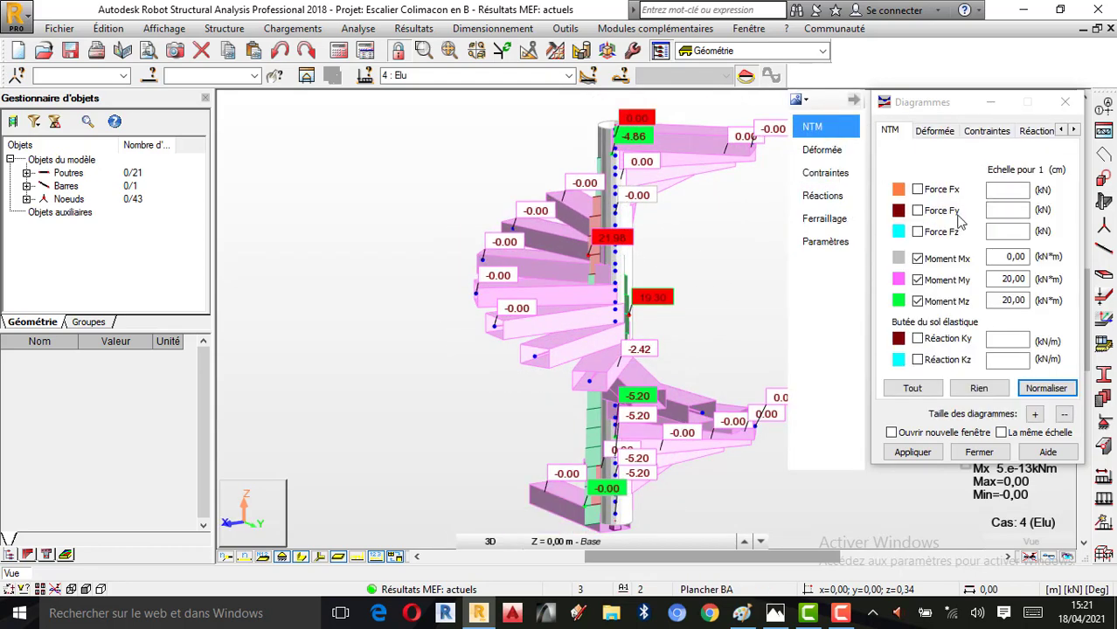
click(918, 258)
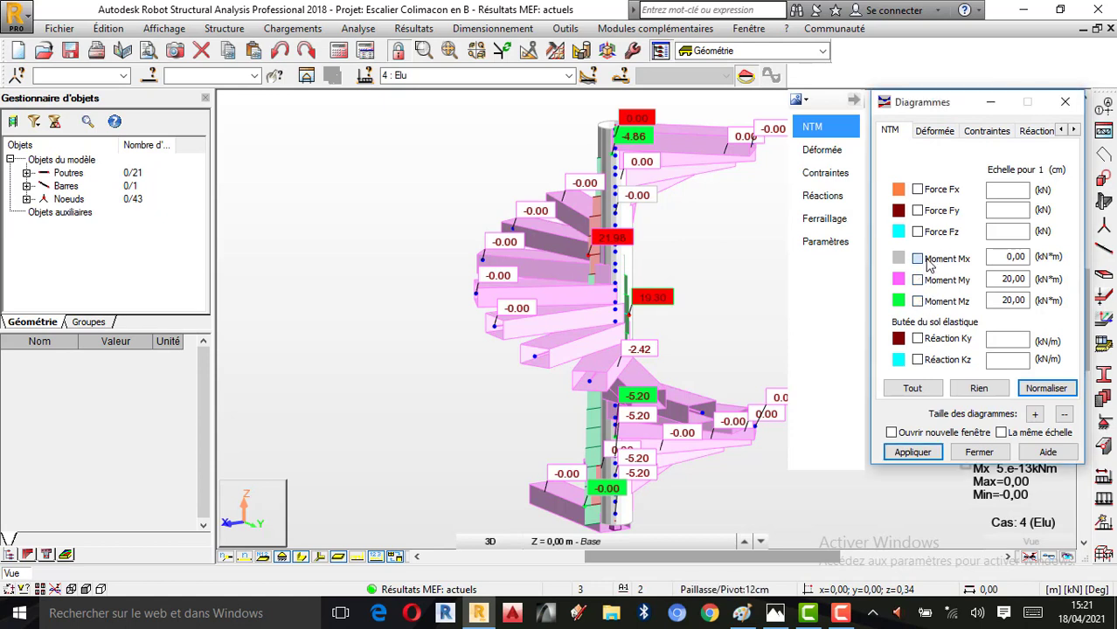
click(927, 455)
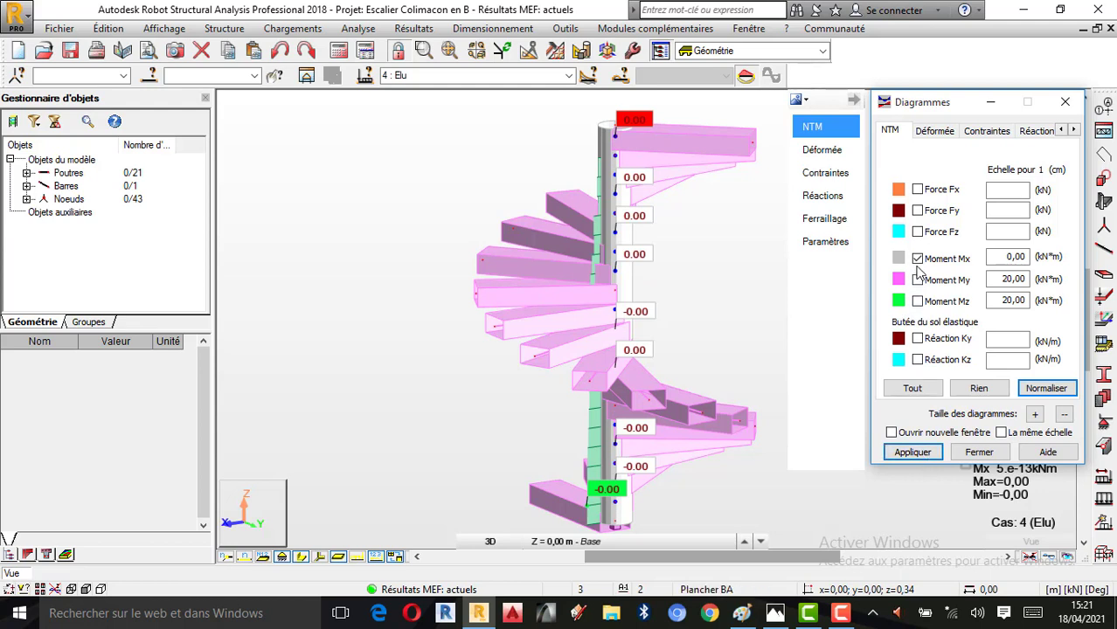
Display the My moment alone, compare it with the Mz moment, and return the diagram to My
click(917, 280)
click(914, 456)
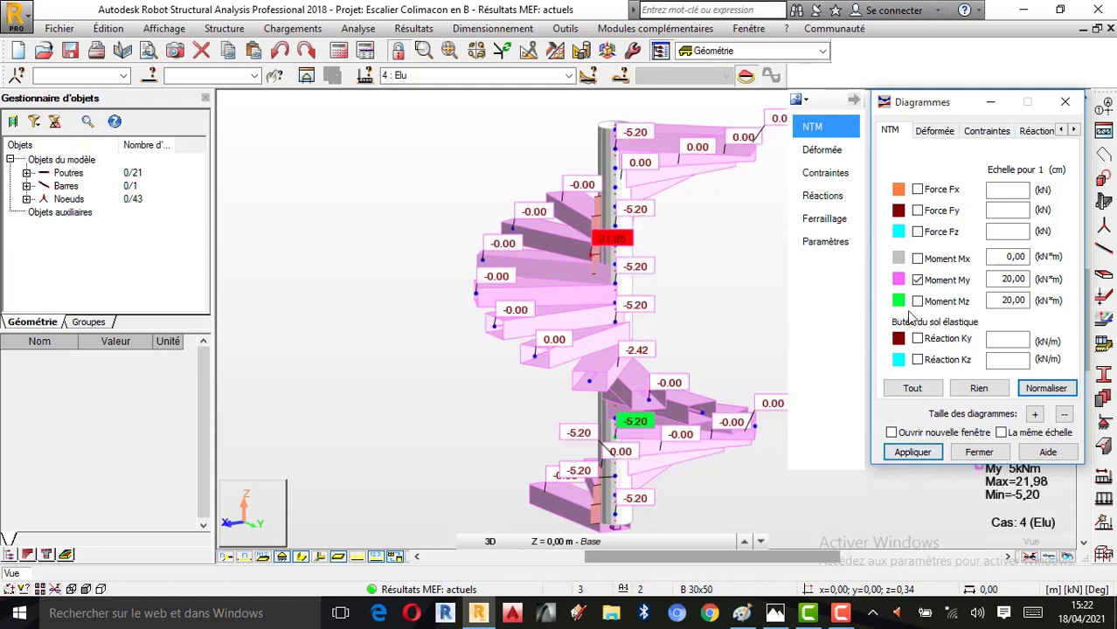
click(915, 453)
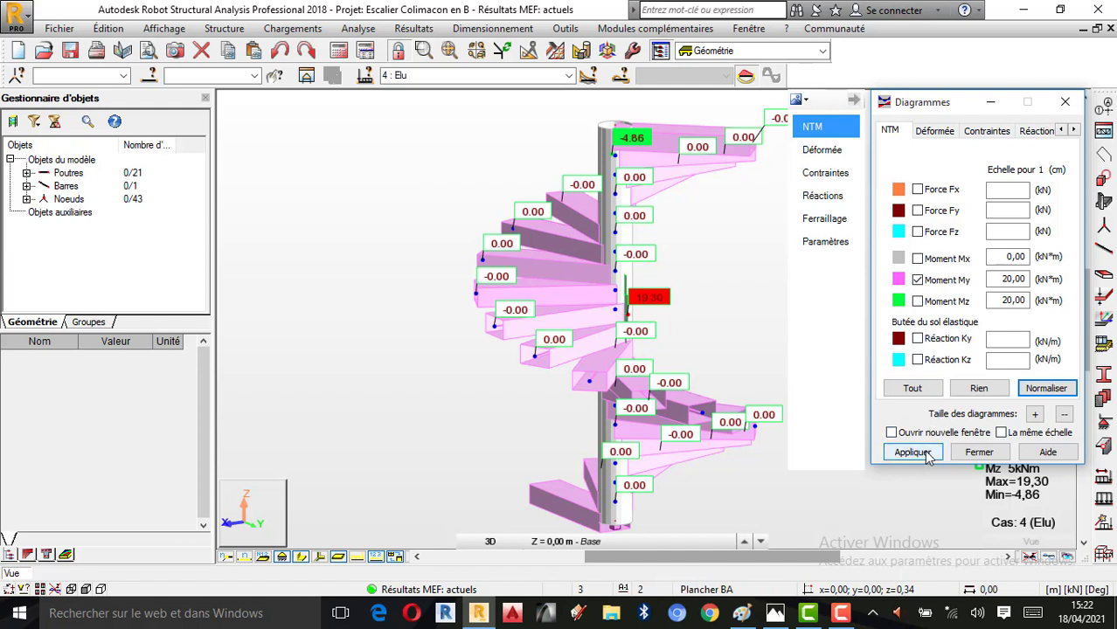
click(912, 452)
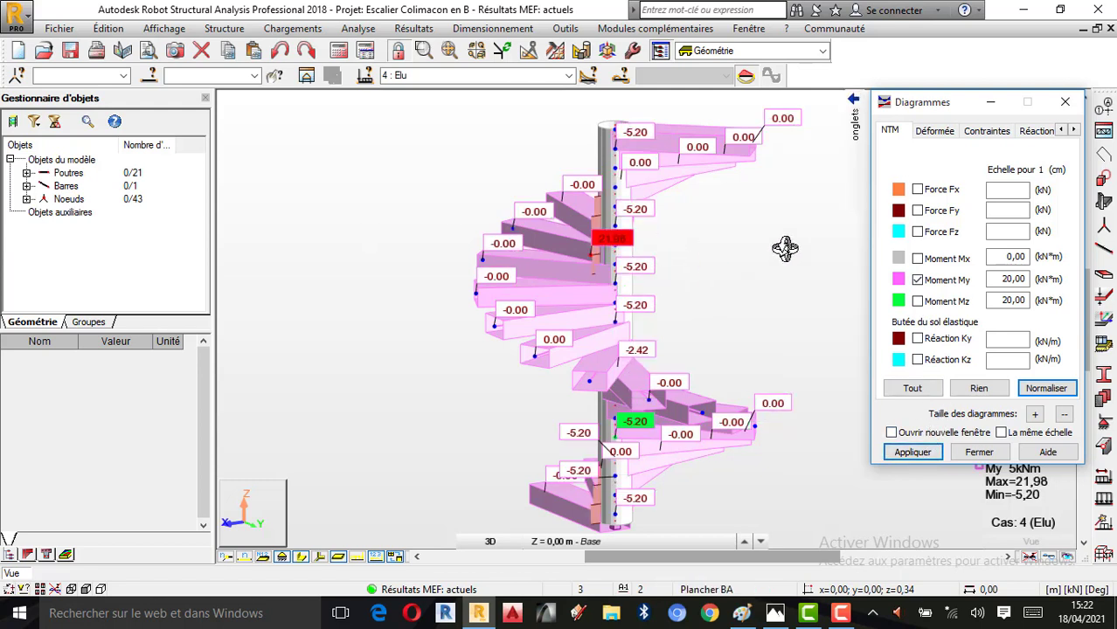
Limit the My diagram's value labels to the global extremes
click(1072, 130)
click(1072, 130)
click(1073, 130)
click(1003, 130)
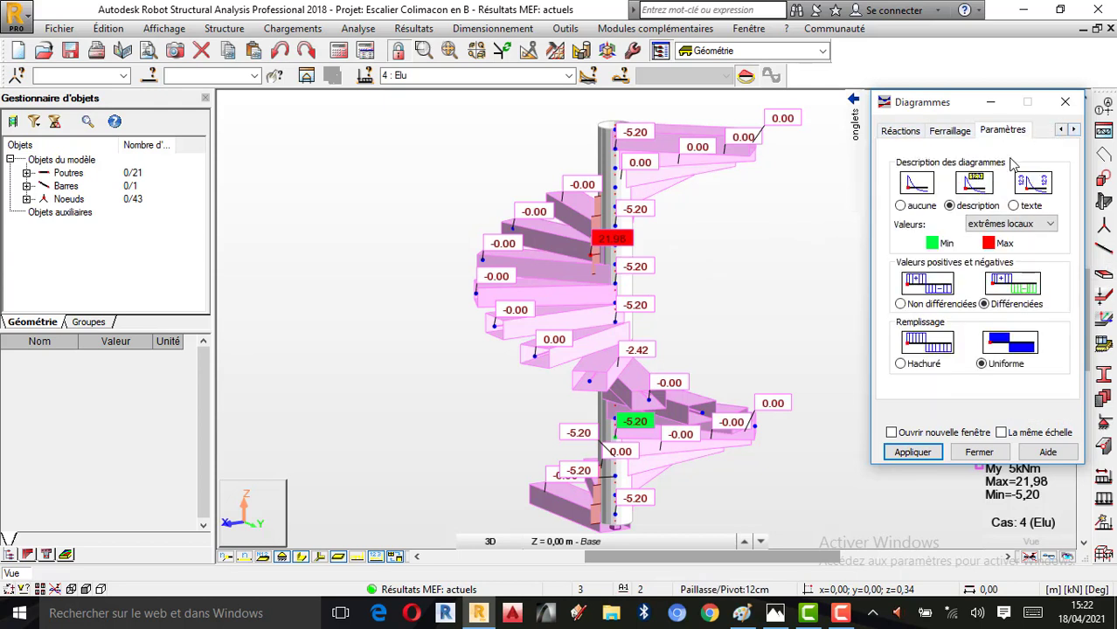
click(1018, 225)
click(1007, 252)
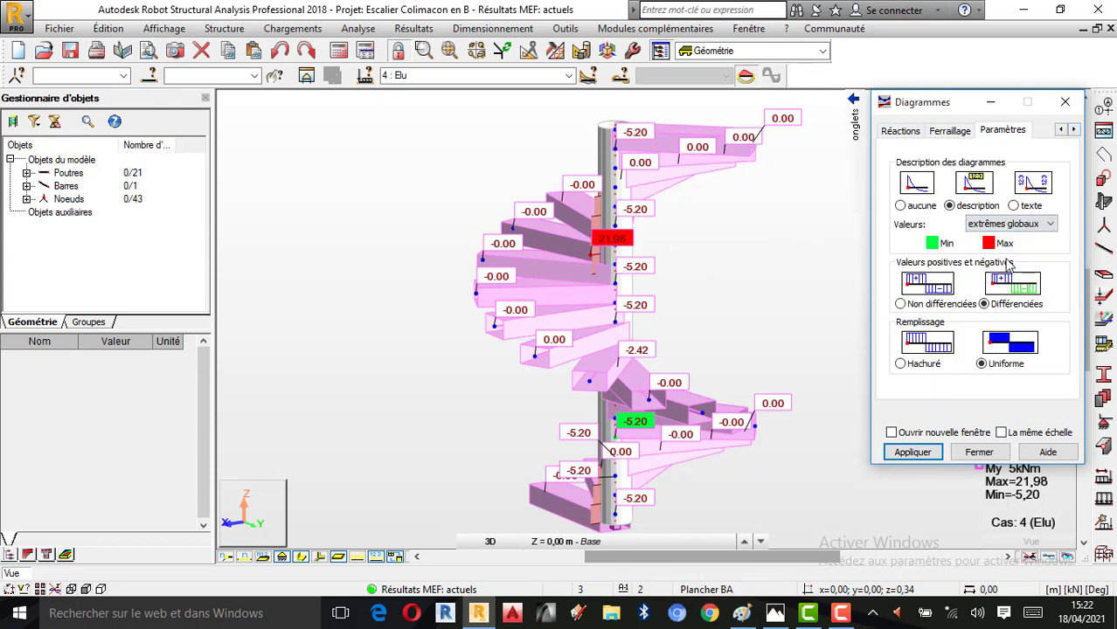
click(913, 453)
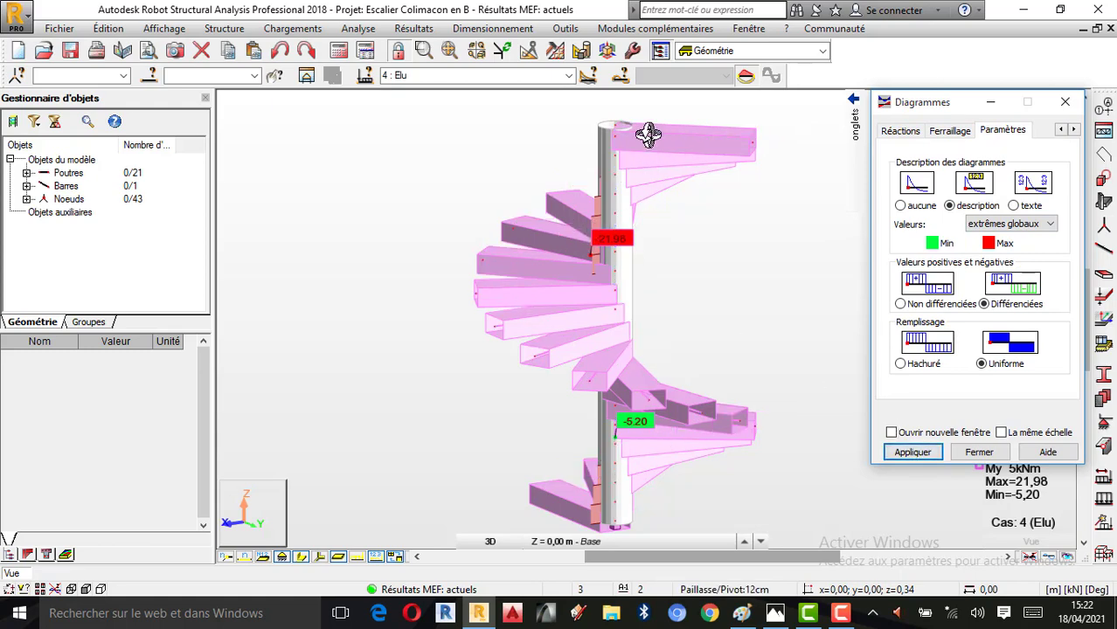
Isolate the central column in a new substructure view, examine its My moment diagram, and return to the full staircase view
right_click(626, 218)
click(626, 215)
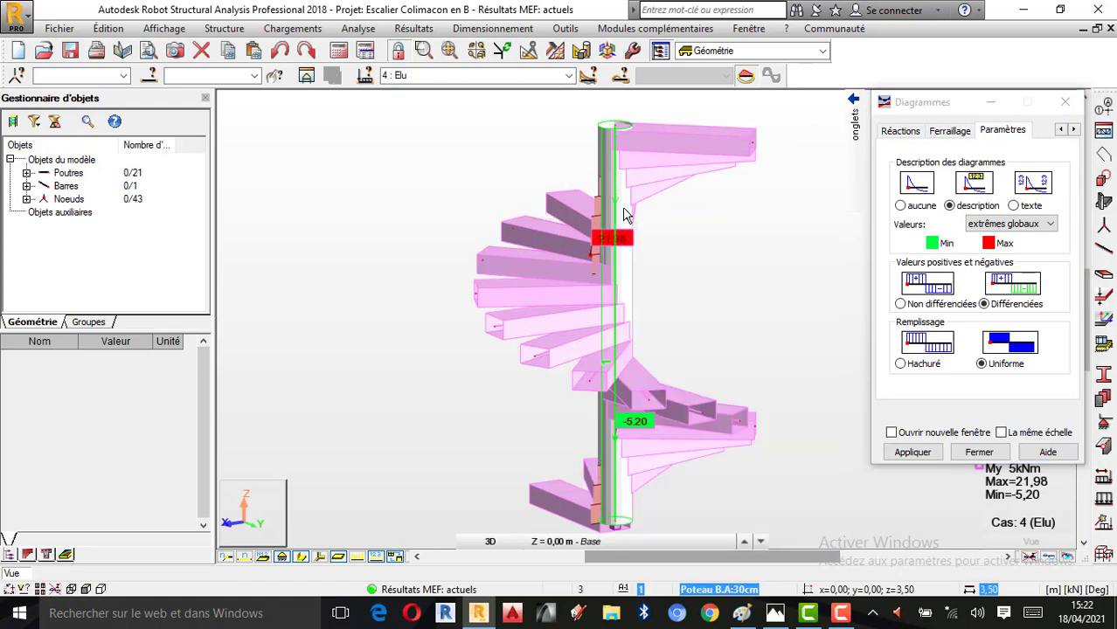
click(626, 215)
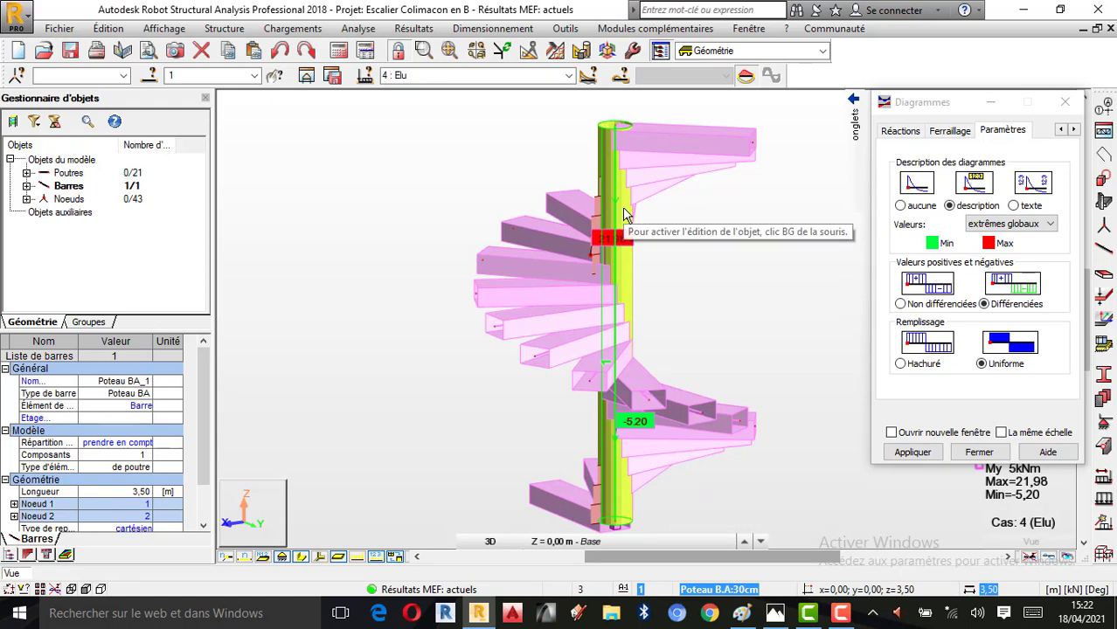
click(306, 75)
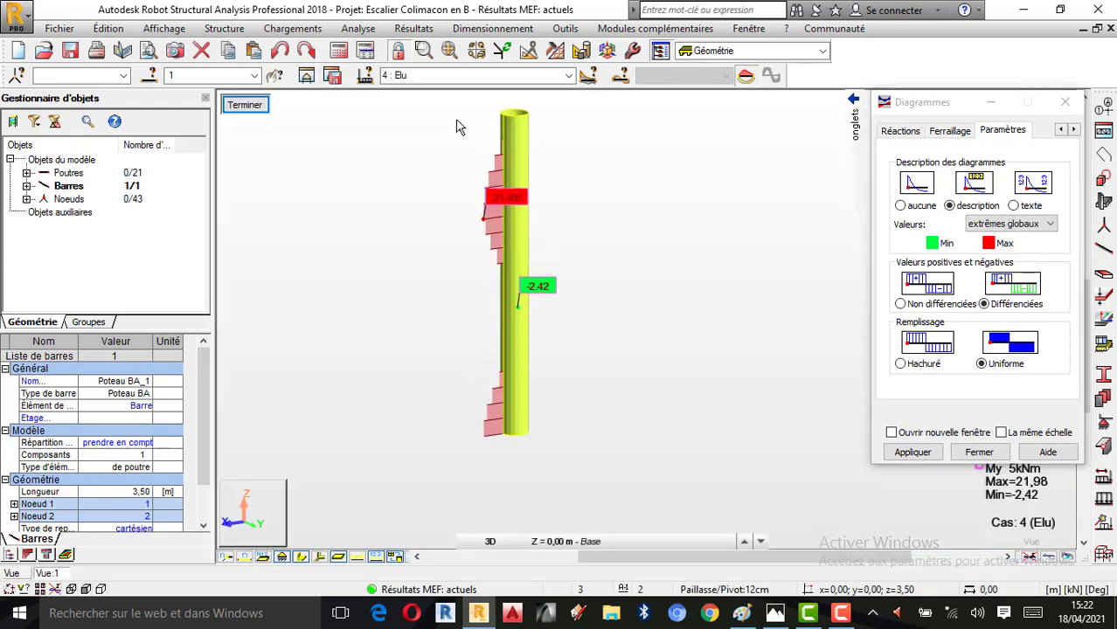
scroll(622, 215, down, 1)
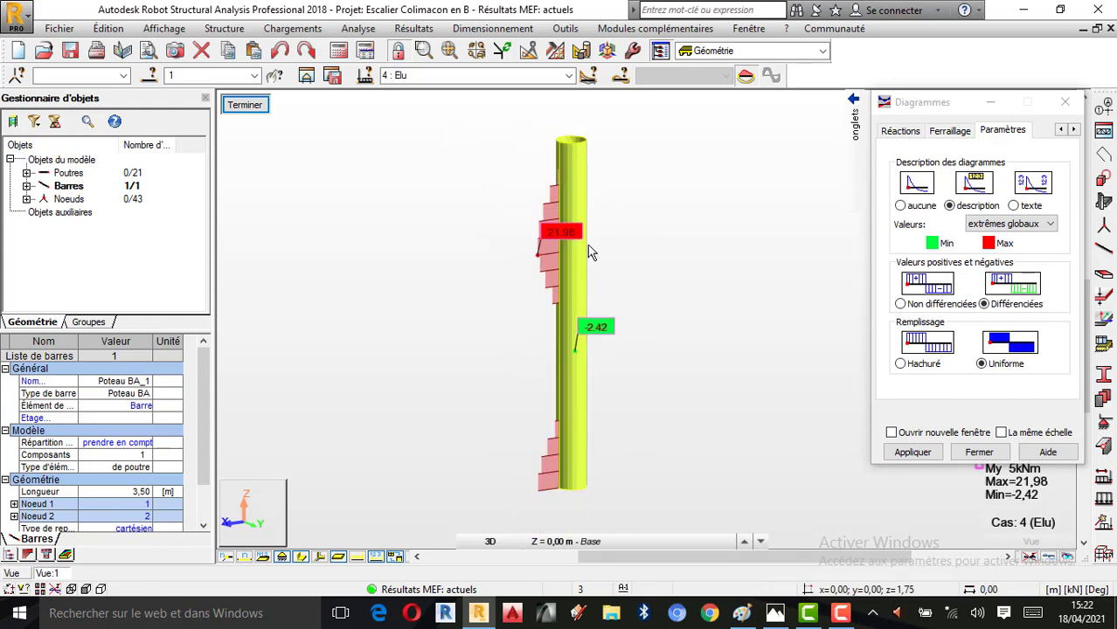
scroll(564, 247, up, 1)
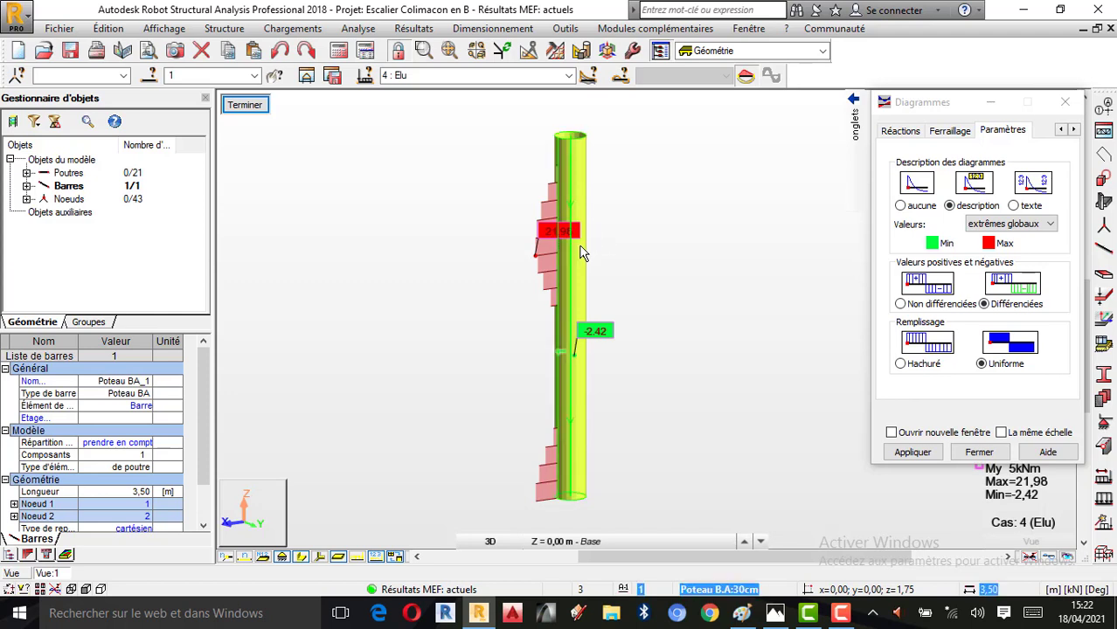
click(19, 575)
Replace the My moment with the Fy force diagram alone on the full staircase
mouse_move(863, 151)
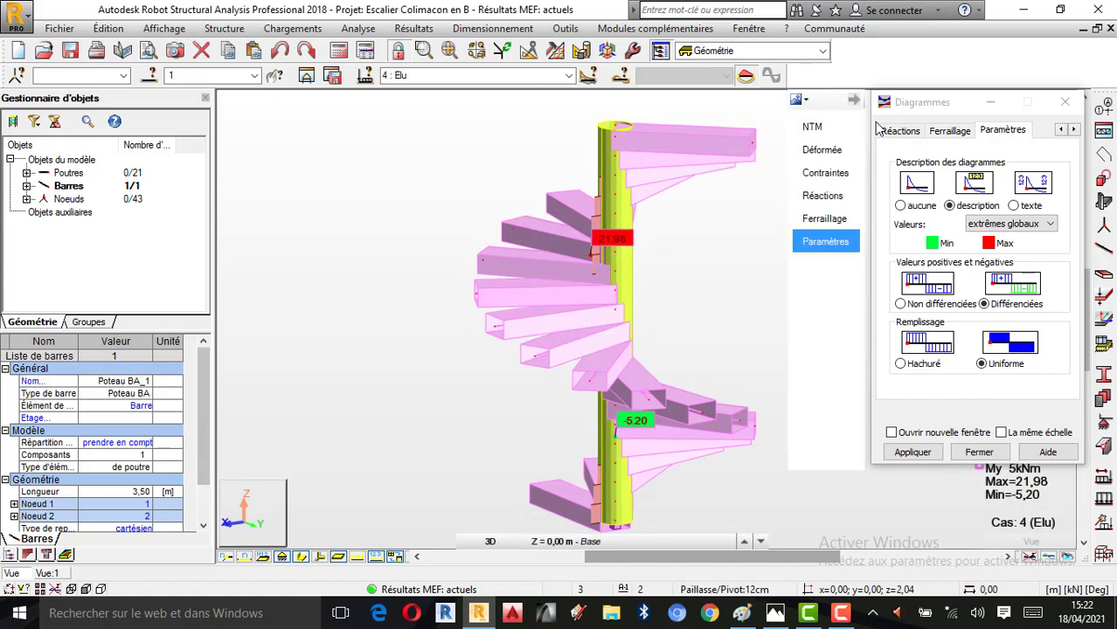
click(832, 133)
click(924, 280)
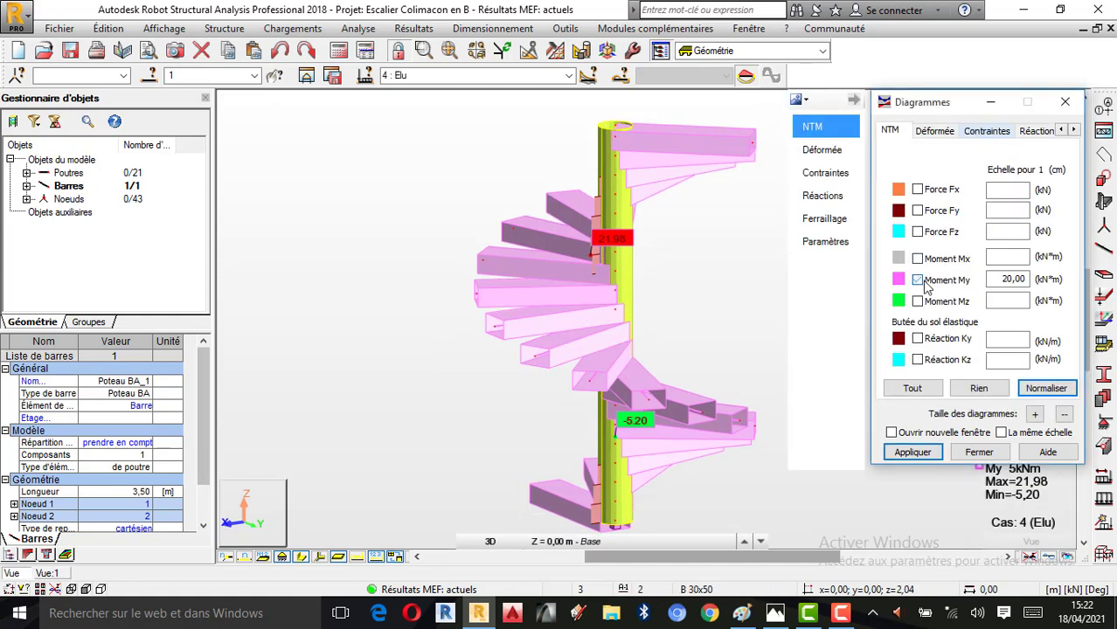
click(917, 212)
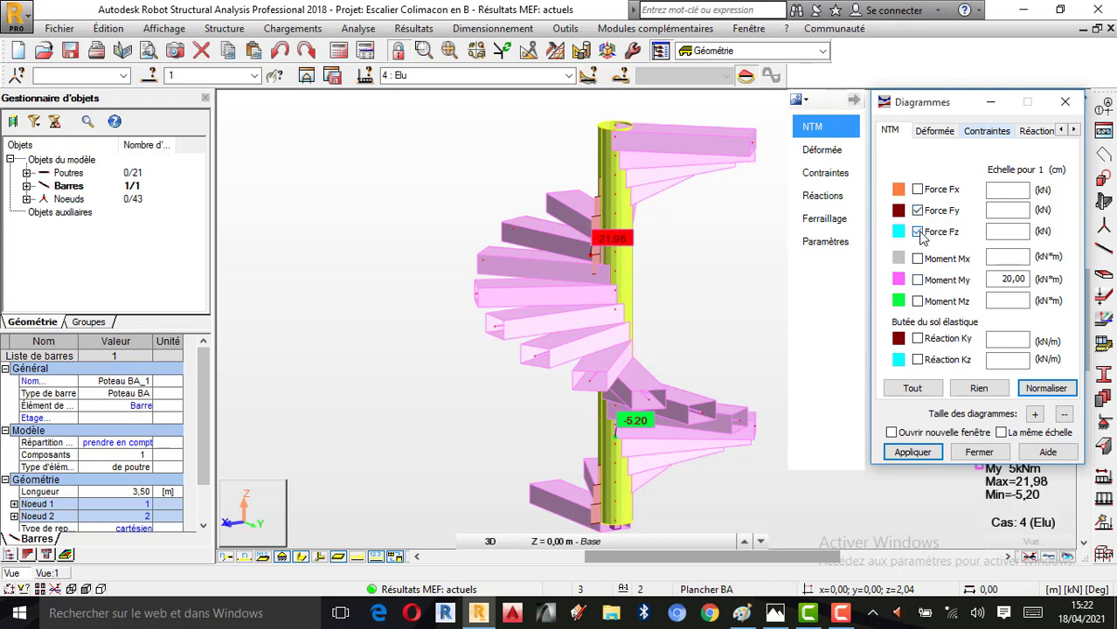
click(914, 453)
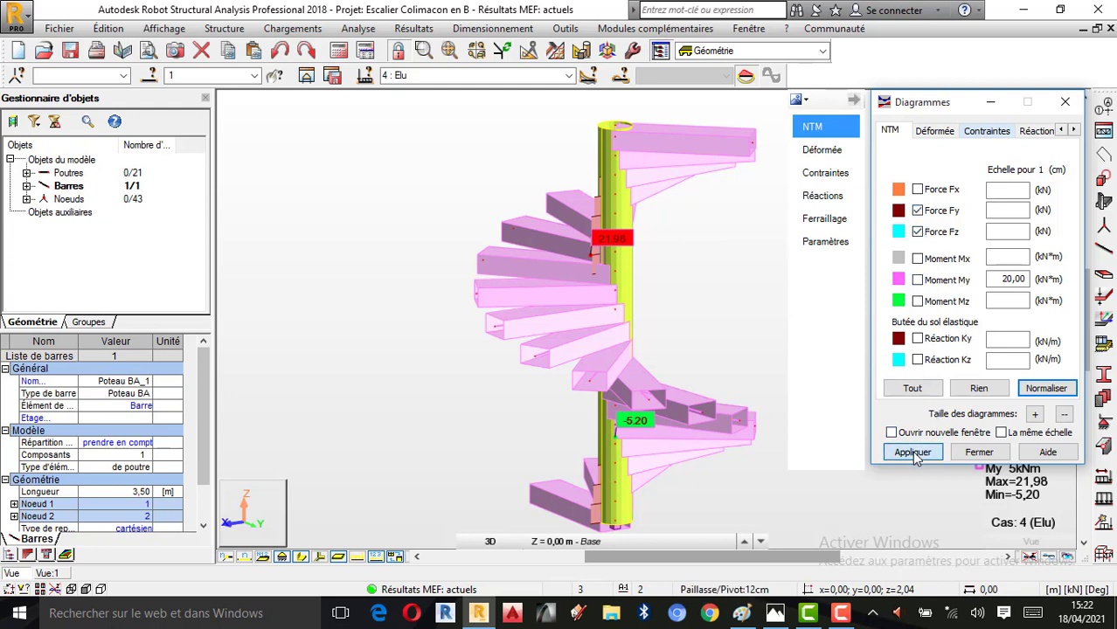
click(919, 231)
click(909, 454)
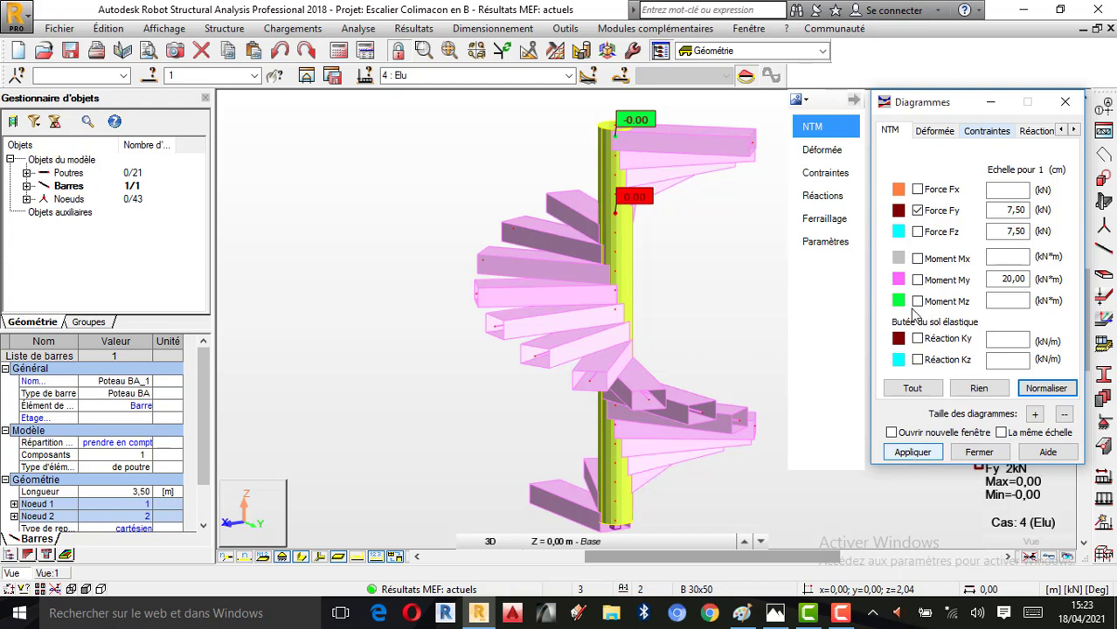
Display only the Fz force and examine its diagram on the central column in a new substructure view
click(918, 232)
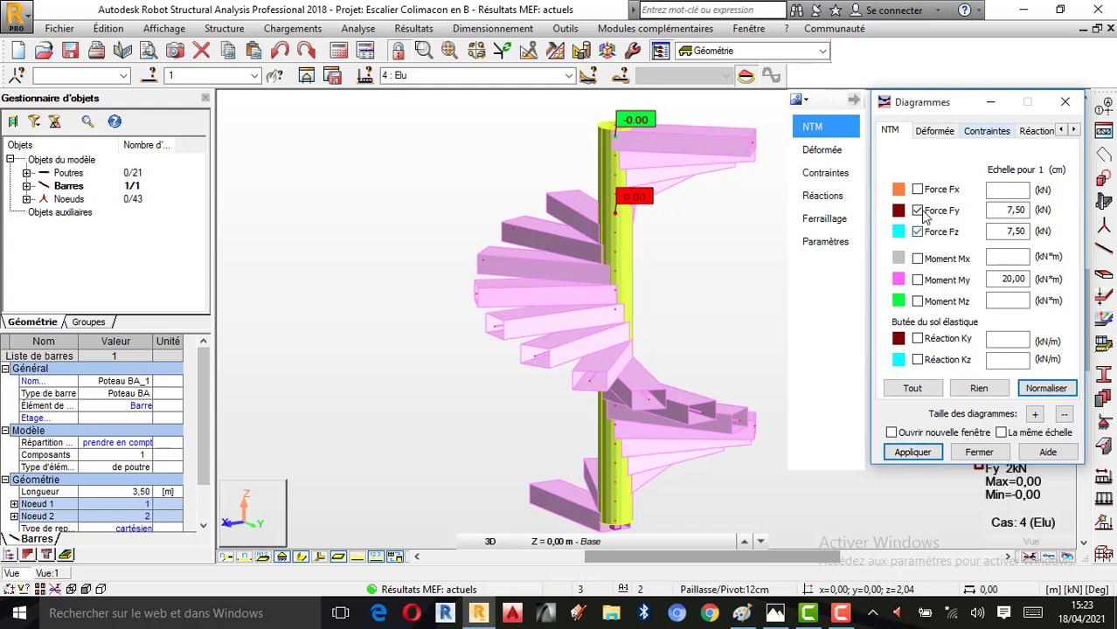
click(913, 452)
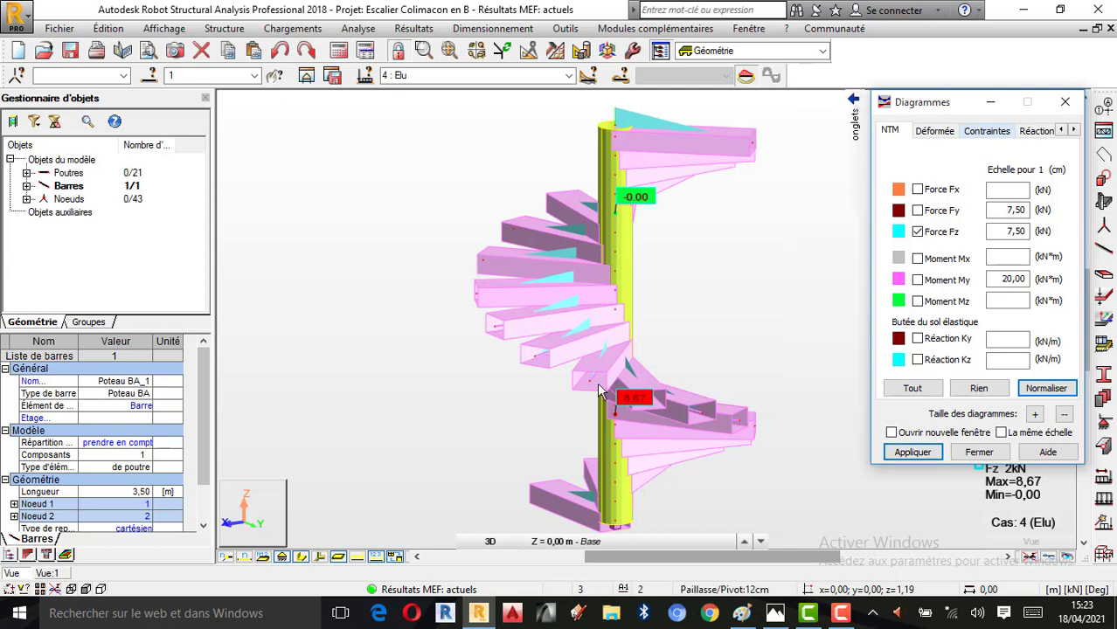
click(310, 76)
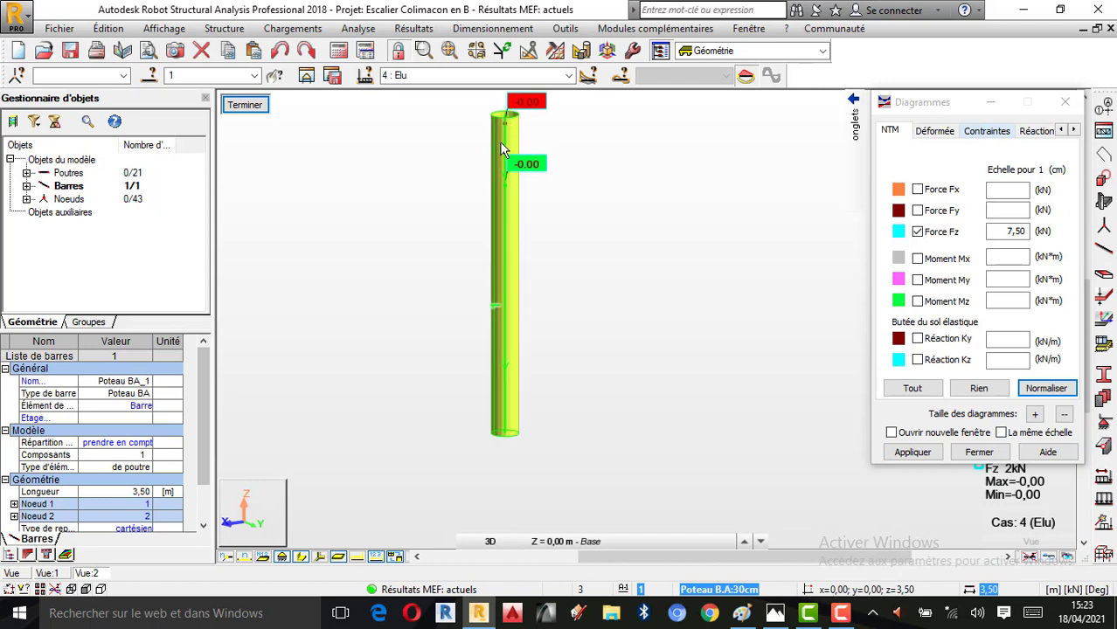
scroll(504, 149, up, 3)
scroll(550, 252, down, 1)
scroll(798, 391, down, 2)
click(924, 454)
scroll(705, 348, up, 1)
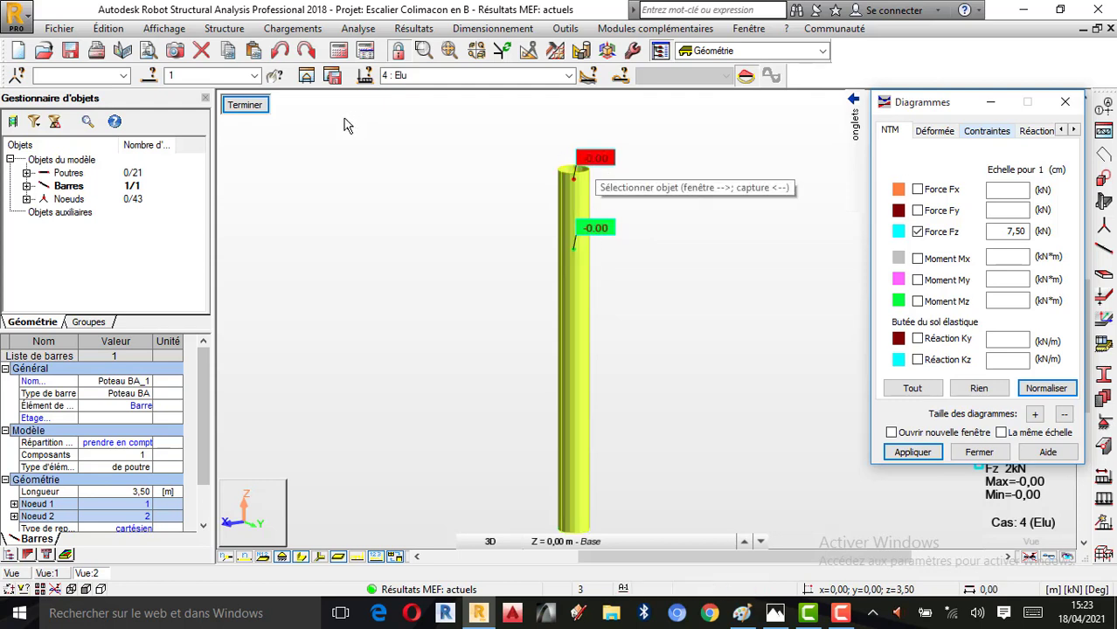
Return to the full staircase view and inspect the Fz force diagram from several angles
click(7, 574)
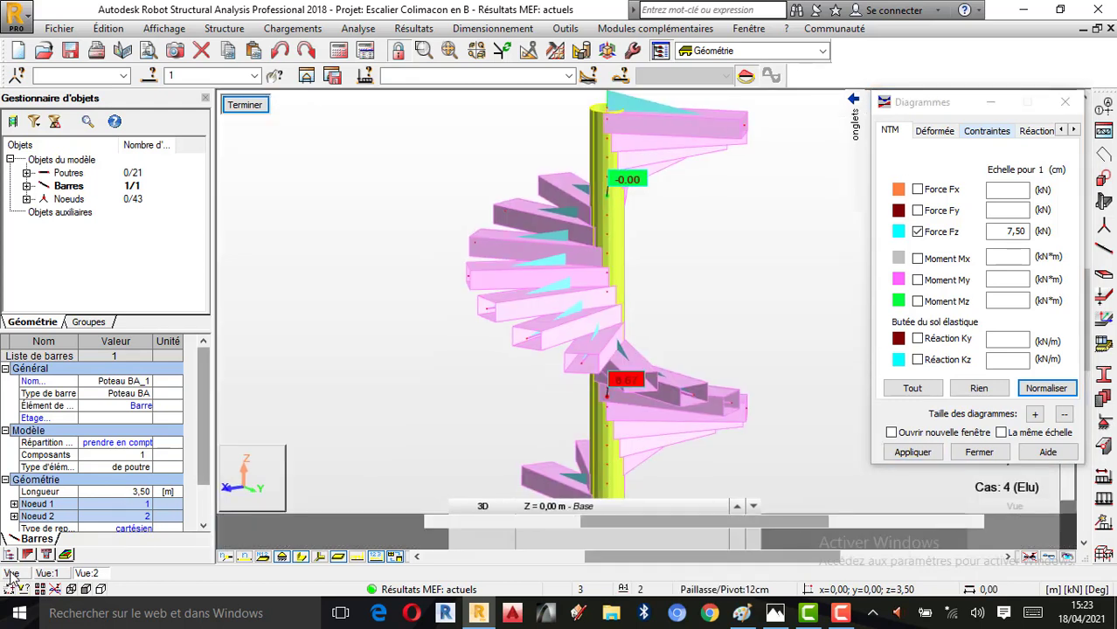
right_click(634, 306)
click(683, 372)
drag(683, 374, 493, 406)
drag(508, 409, 449, 407)
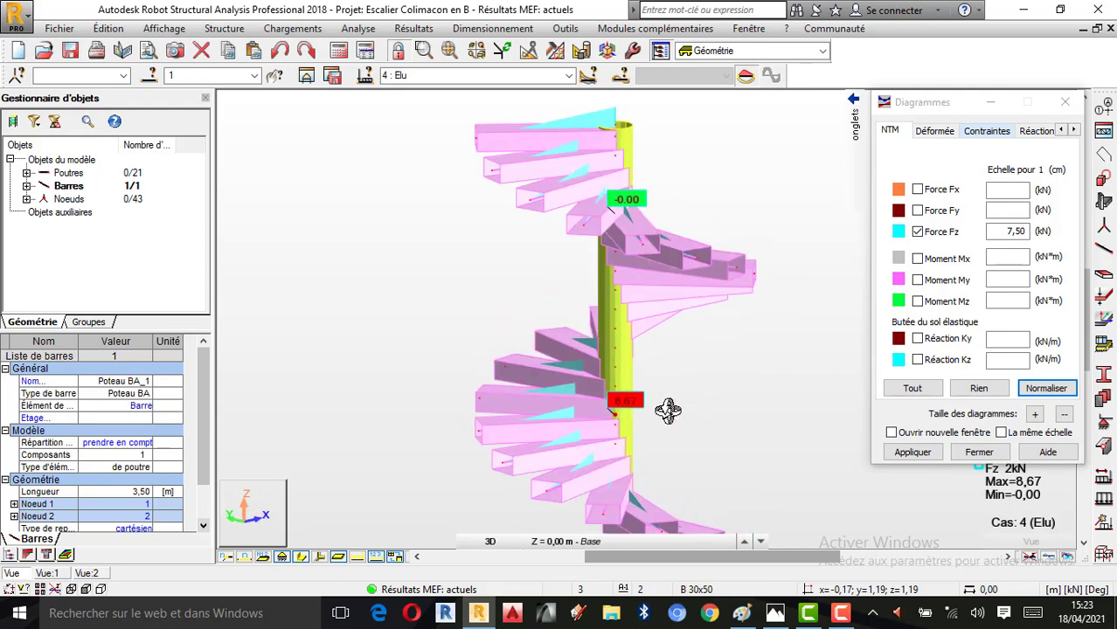
scroll(626, 385, down, 1)
drag(626, 385, 730, 398)
Replace the Fz force with the Fx force diagram and inspect it around the full staircase
click(918, 233)
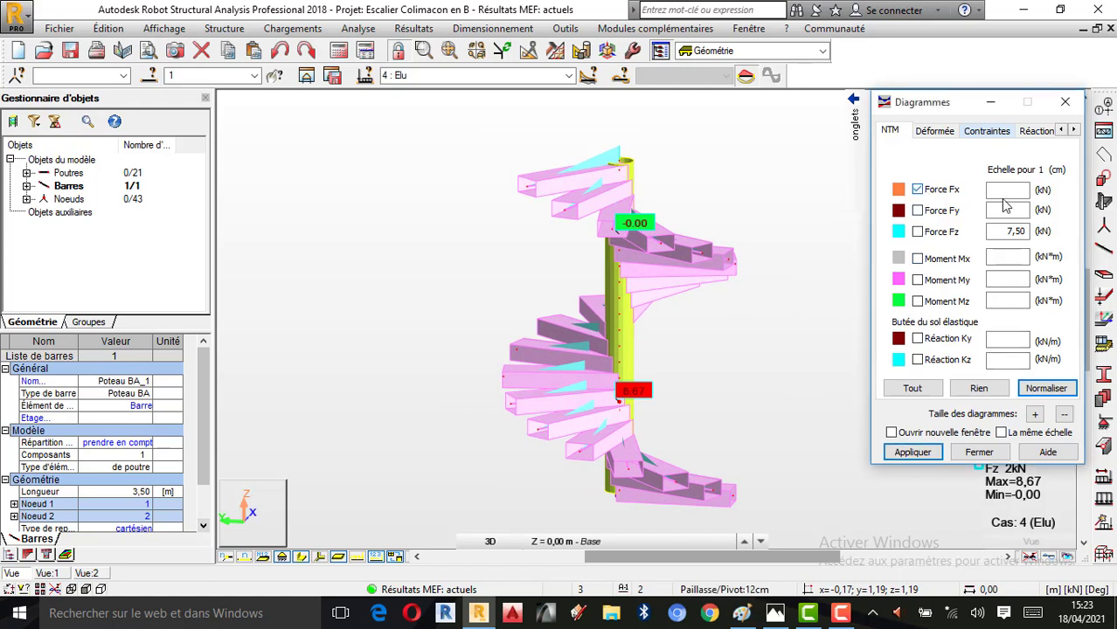
click(914, 454)
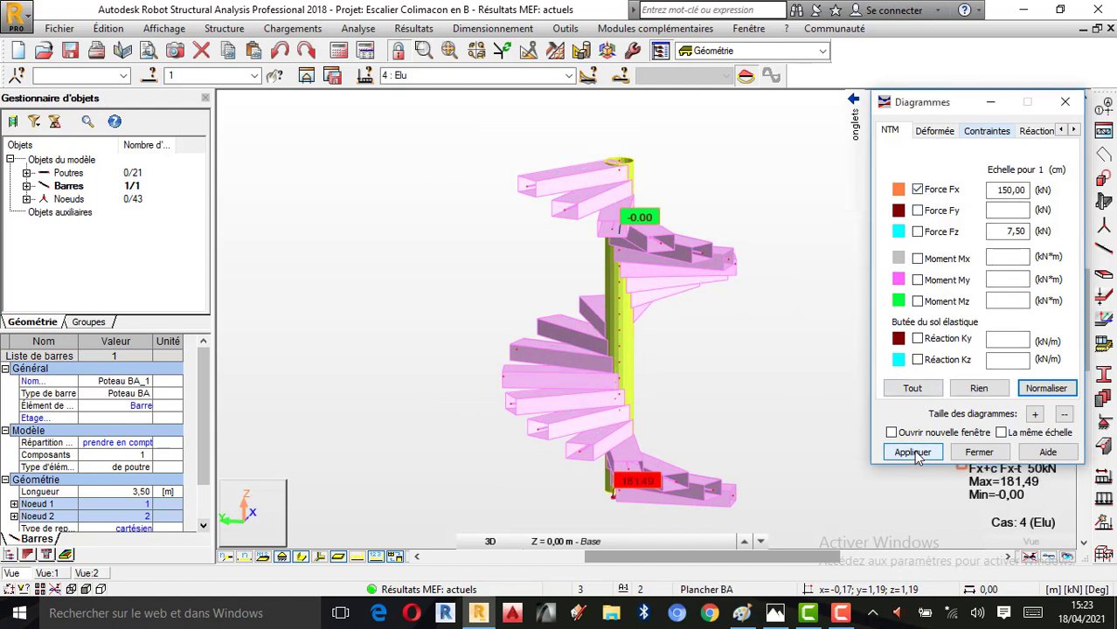
drag(696, 382, 637, 379)
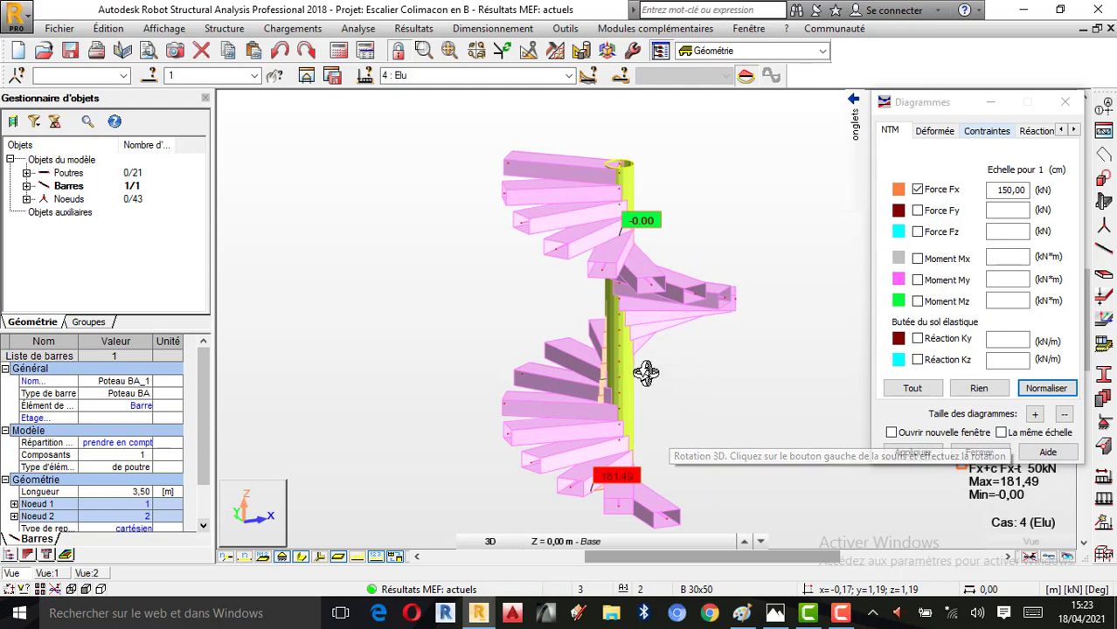
right_click(686, 263)
click(750, 273)
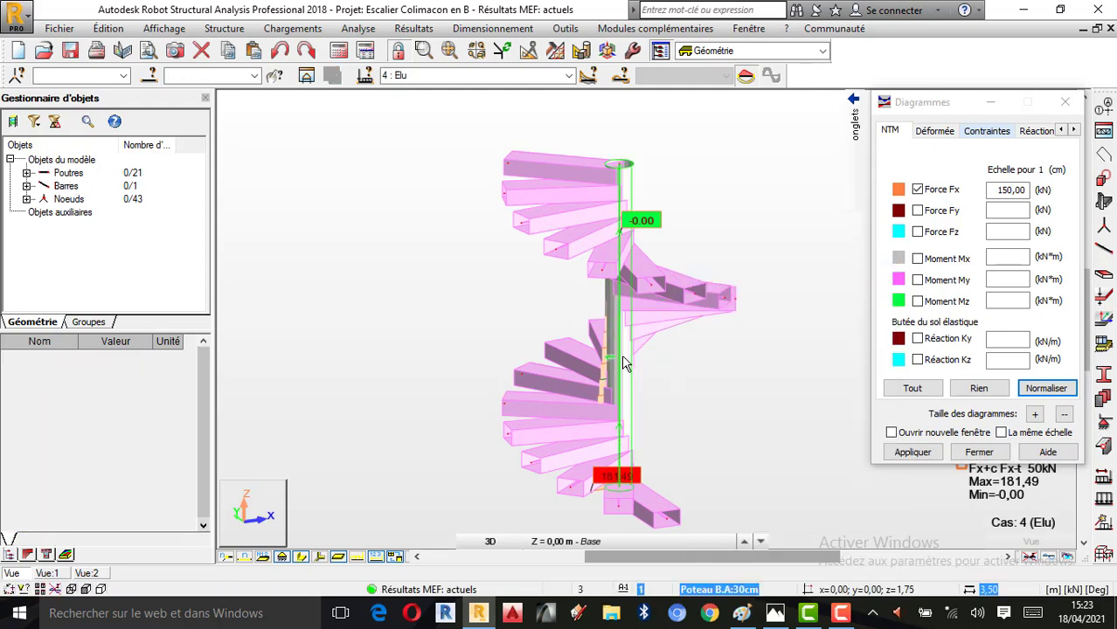
Isolate the central column in a new substructure view and examine its Fx axial force diagram from top to base
click(307, 76)
scroll(460, 175, up, 3)
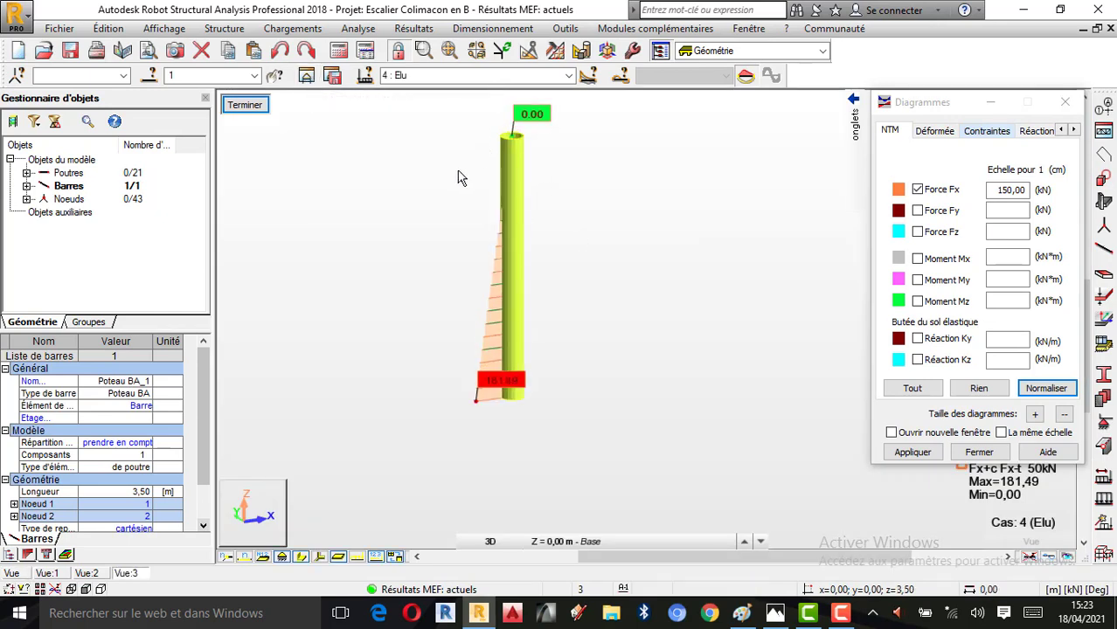
scroll(472, 210, up, 1)
scroll(565, 233, down, 1)
scroll(583, 401, up, 1)
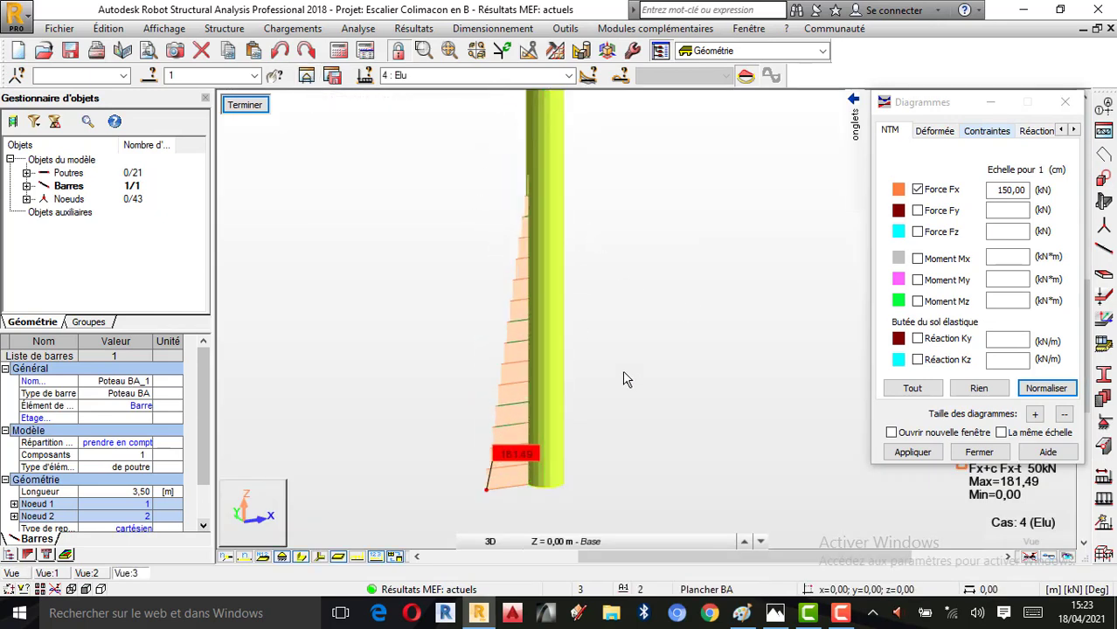
scroll(624, 379, down, 2)
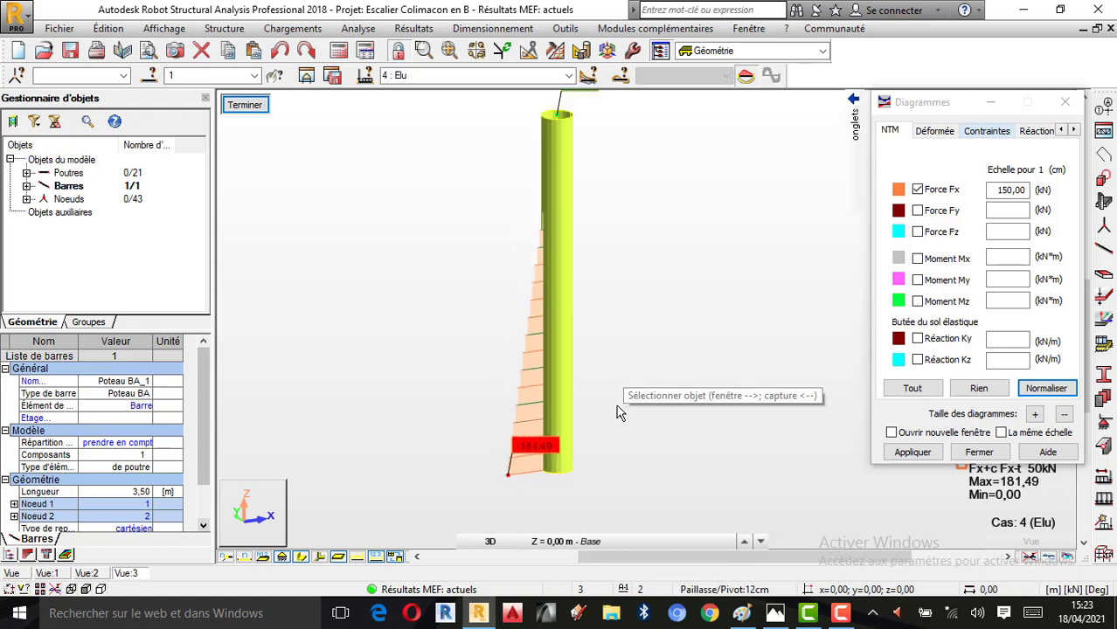
scroll(600, 242, up, 1)
scroll(599, 242, down, 1)
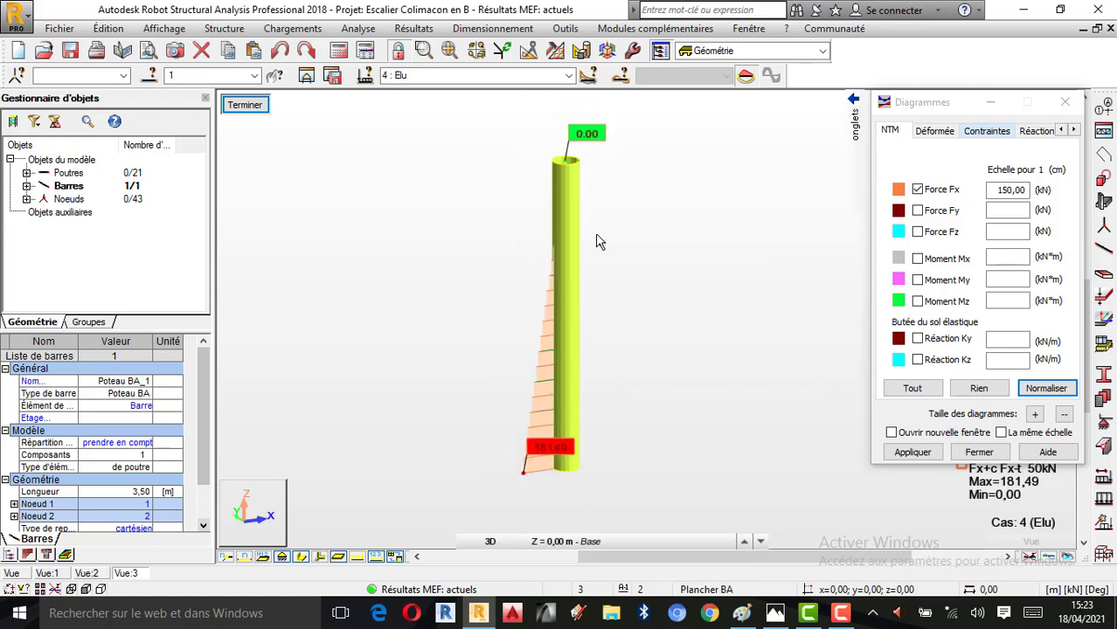
Return to the full staircase view and deselect the Fx force diagram
click(917, 190)
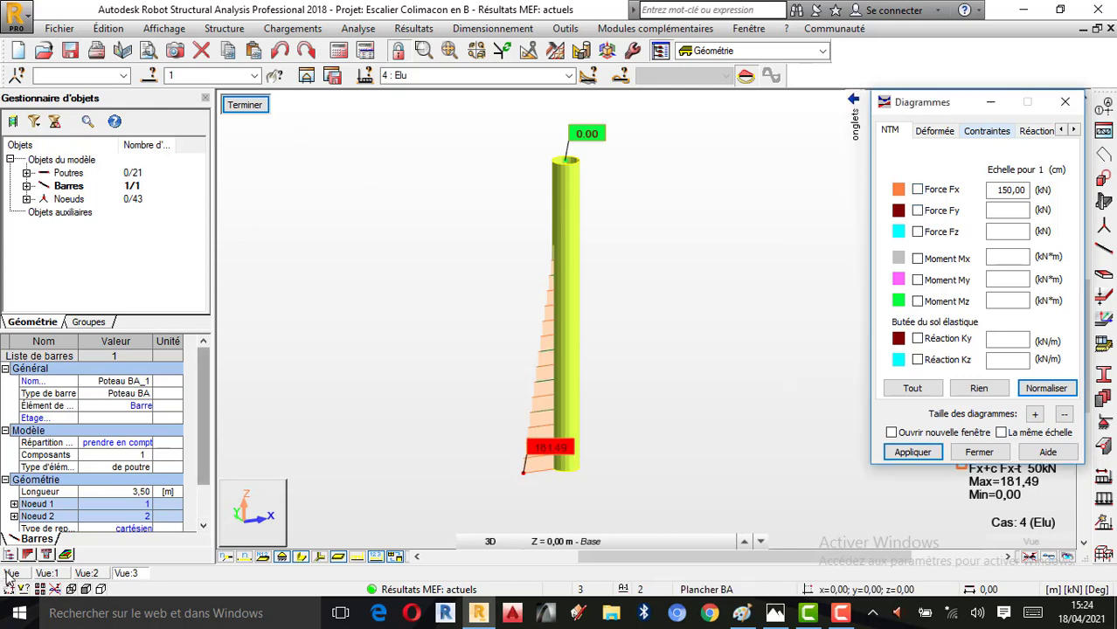
click(244, 105)
scroll(690, 325, down, 1)
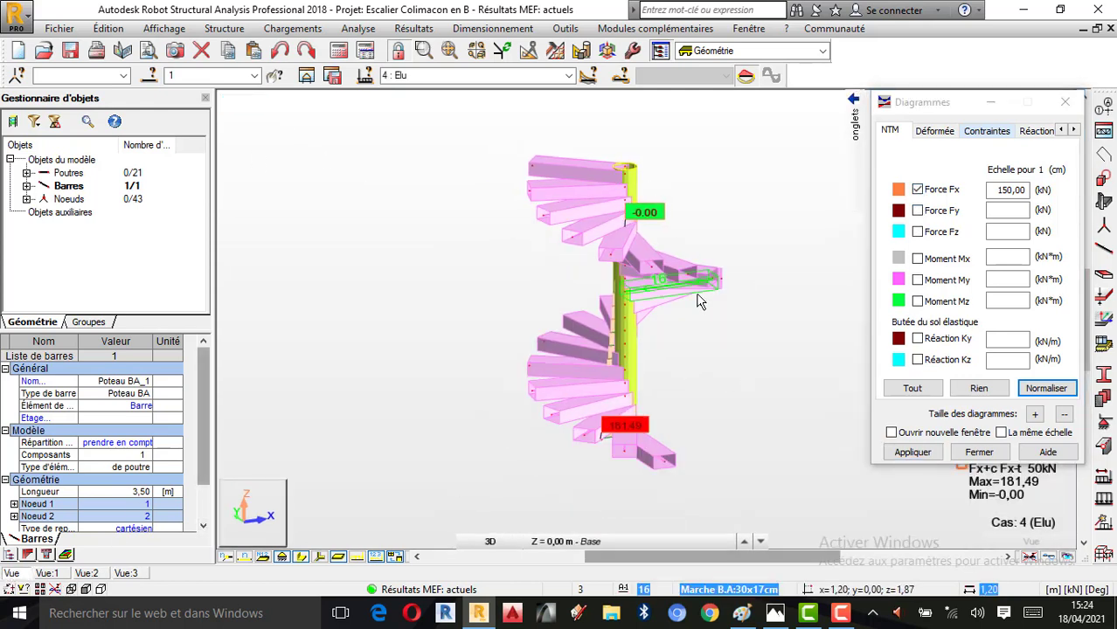
scroll(699, 301, up, 1)
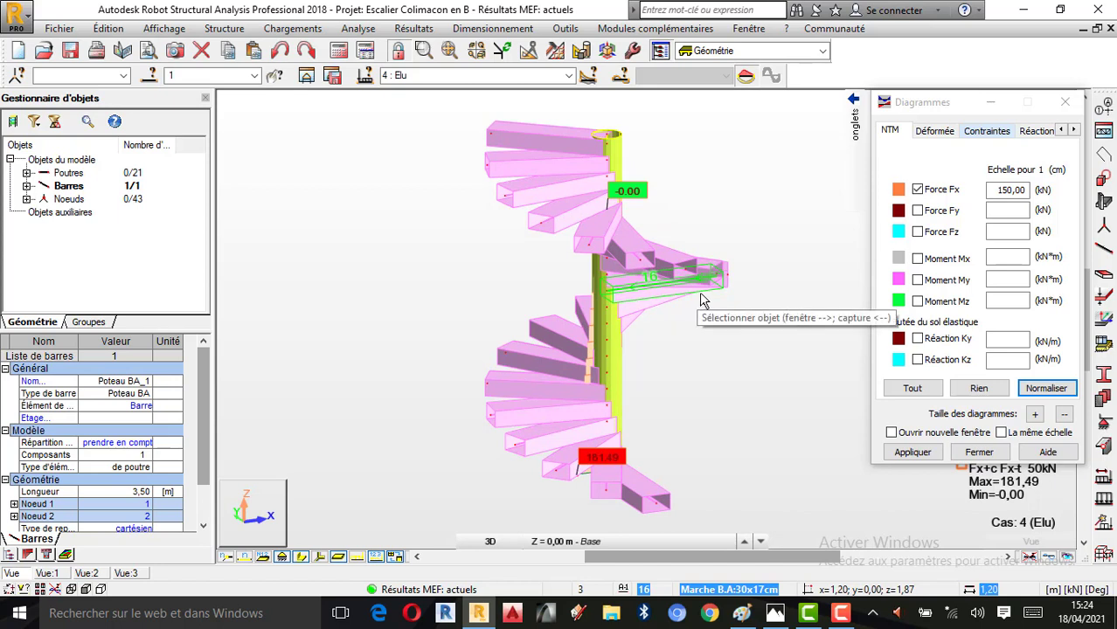
click(917, 189)
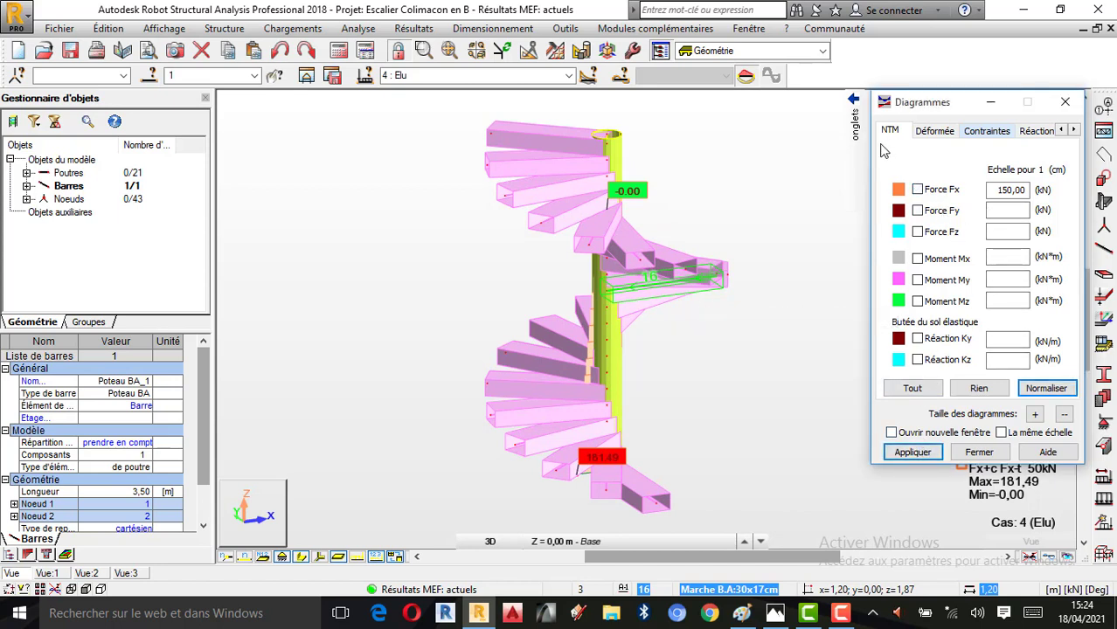
Display the FX, FY and FZ support reactions on the staircase, with their descriptions turned on
mouse_move(863, 123)
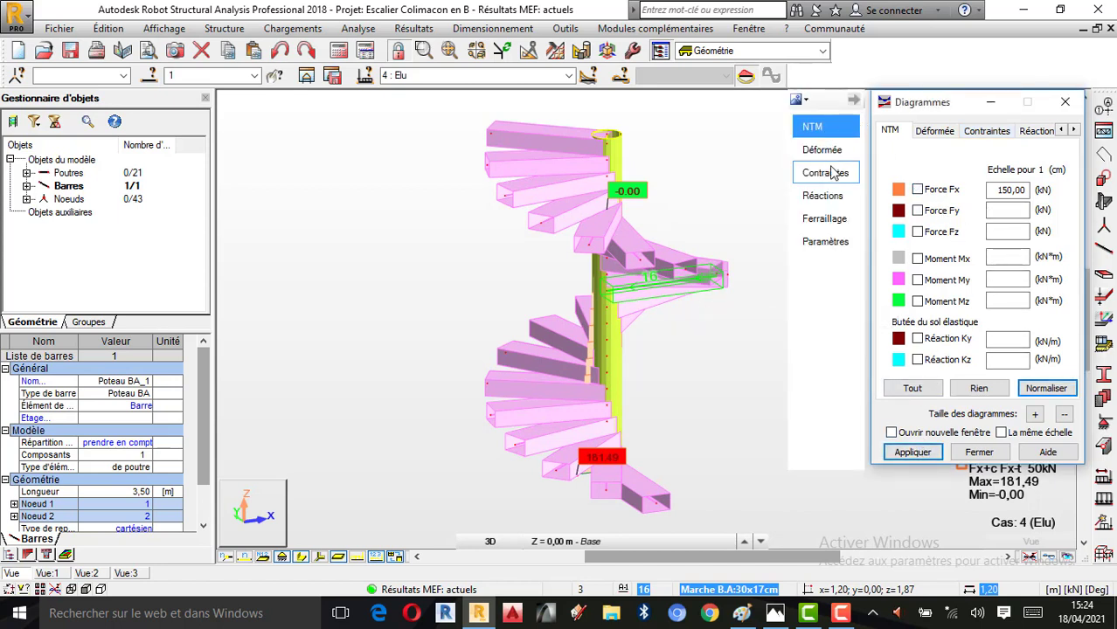
click(839, 196)
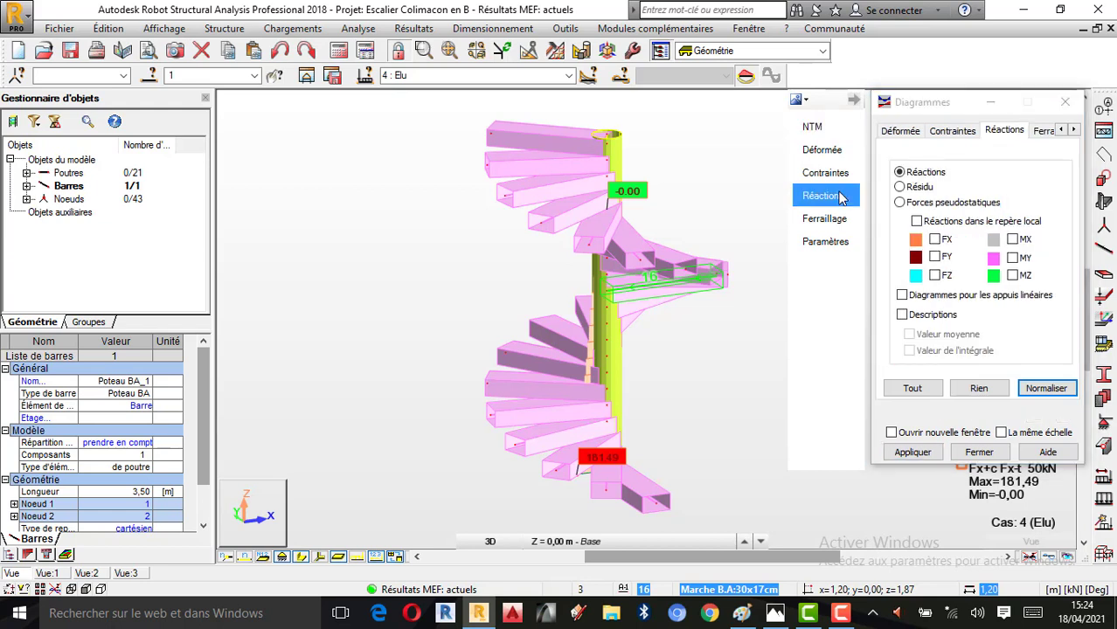
click(935, 239)
click(935, 257)
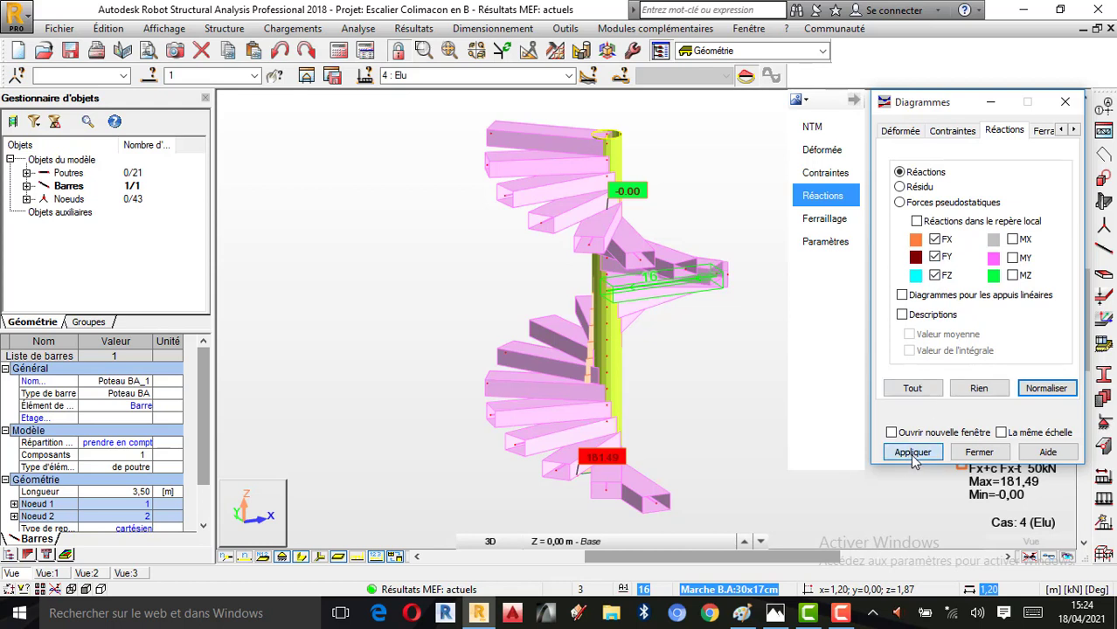
click(910, 453)
click(922, 317)
click(918, 454)
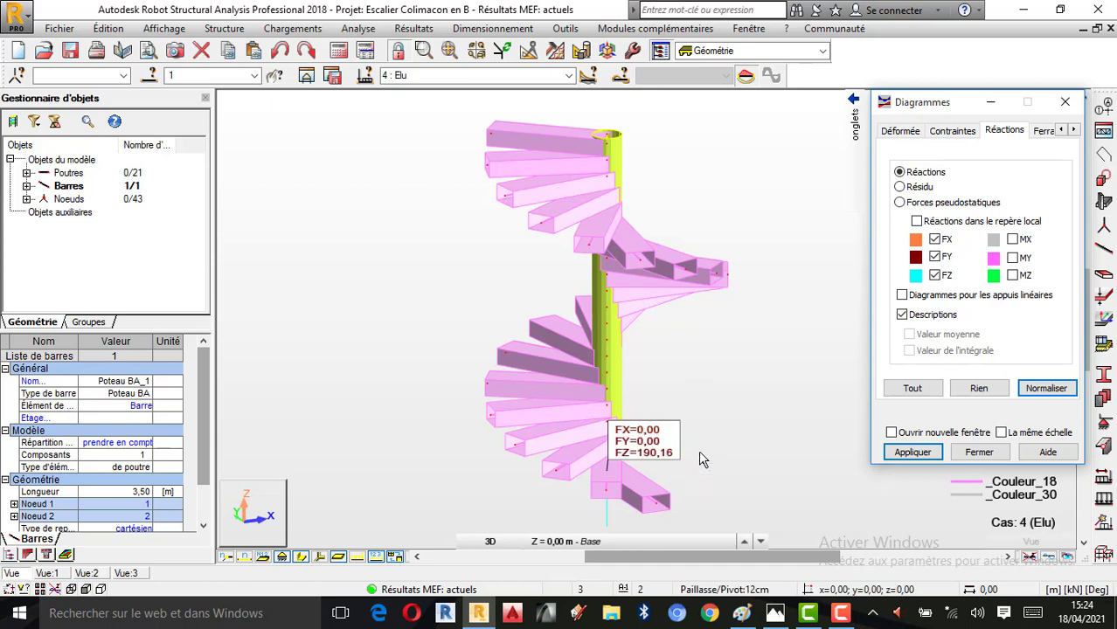
Check the force, moment and stress units set in the job preferences, leaving the settings as they are
click(564, 28)
click(612, 297)
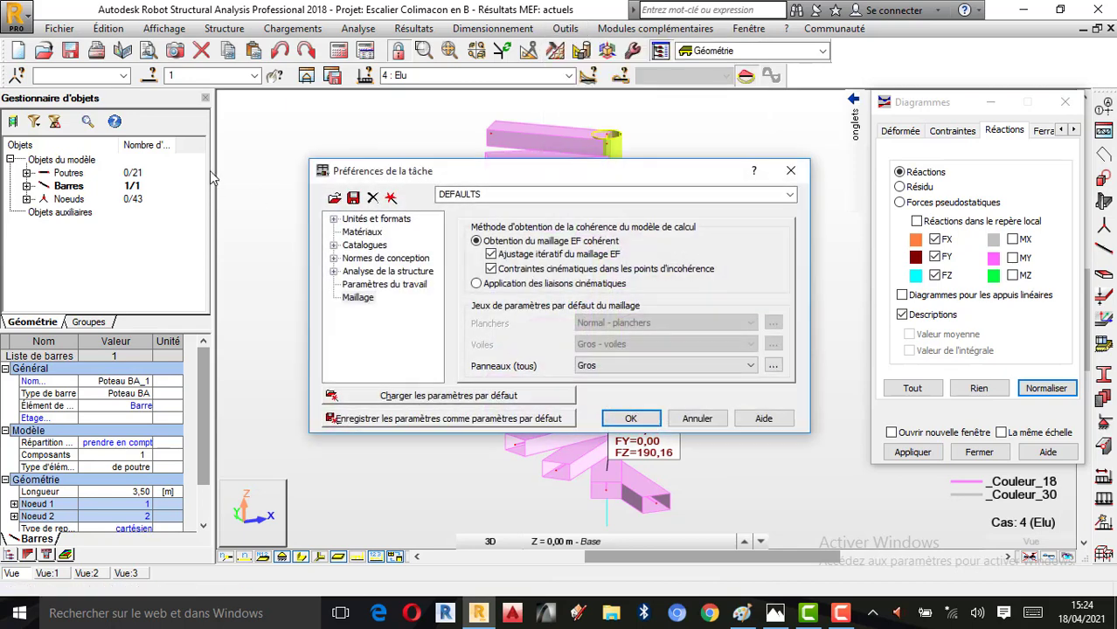
click(333, 218)
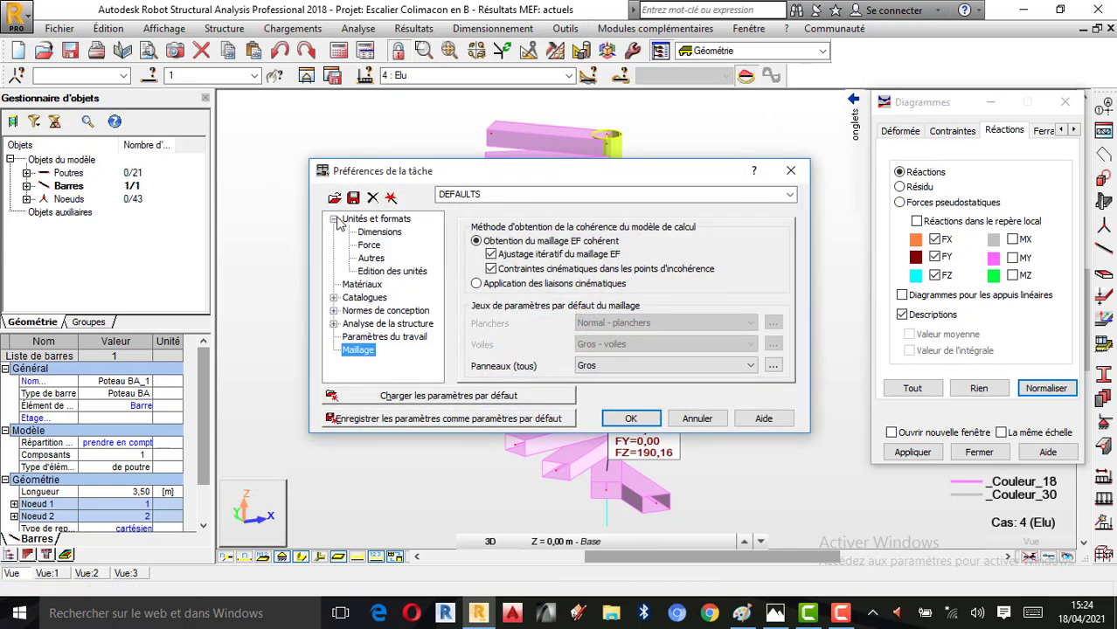
click(368, 245)
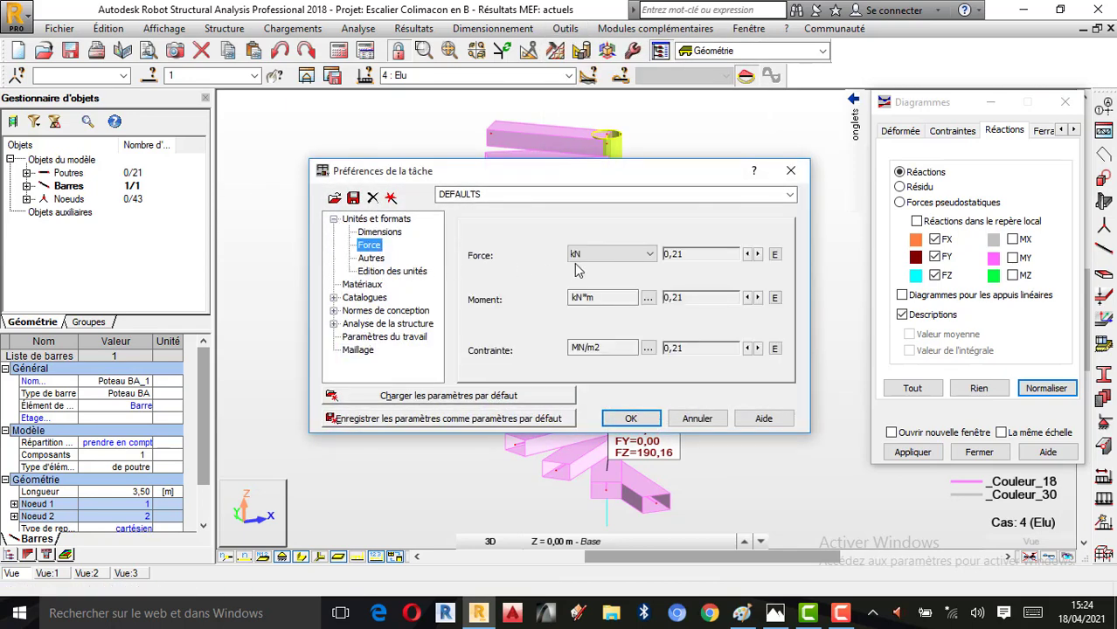
click(790, 170)
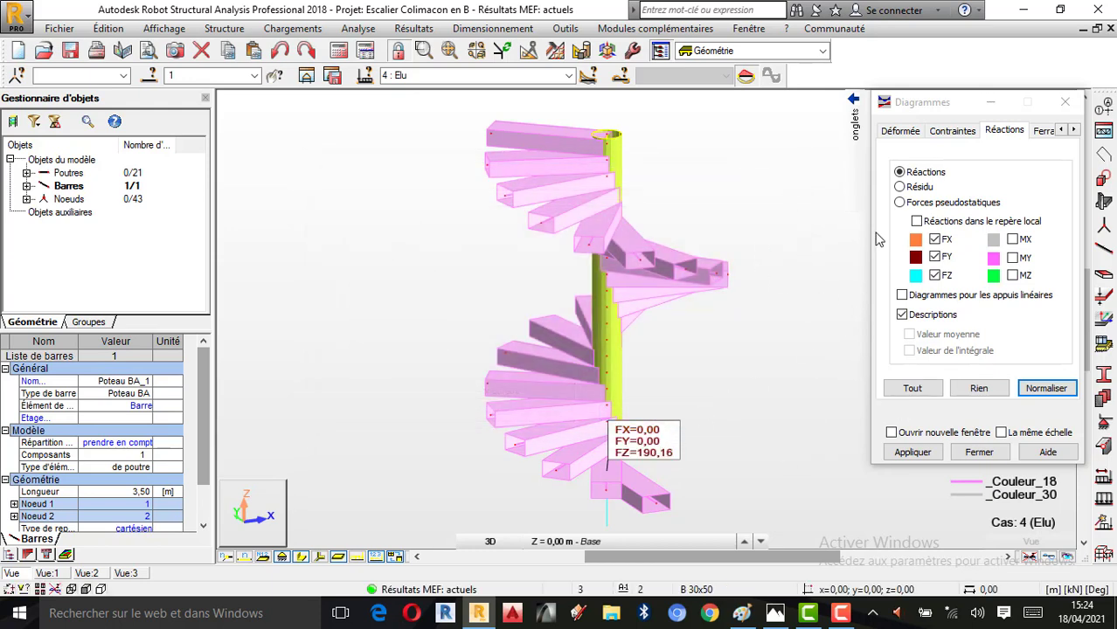
Add the MX, MY and MZ support reactions to the displayed reactions of the staircase
mouse_move(857, 132)
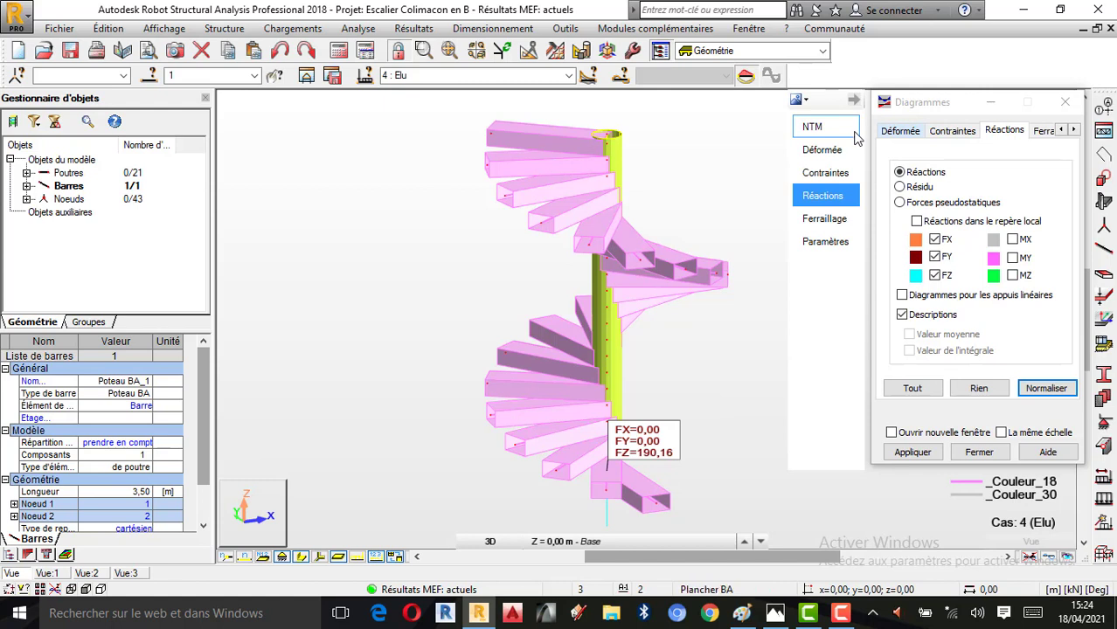
click(832, 173)
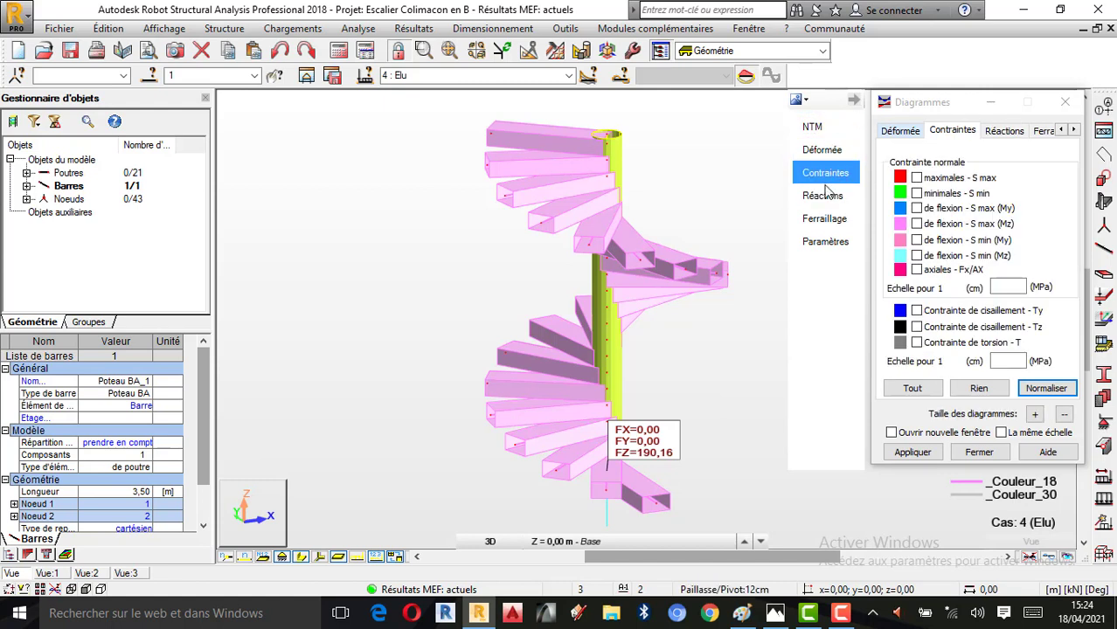
click(828, 197)
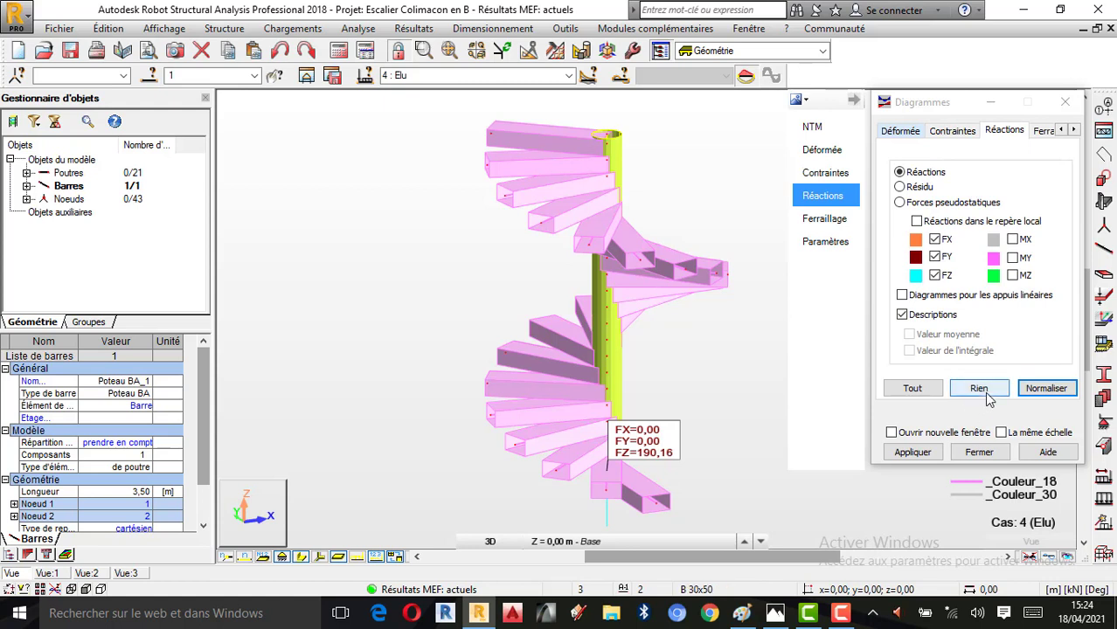
click(1012, 240)
click(1012, 258)
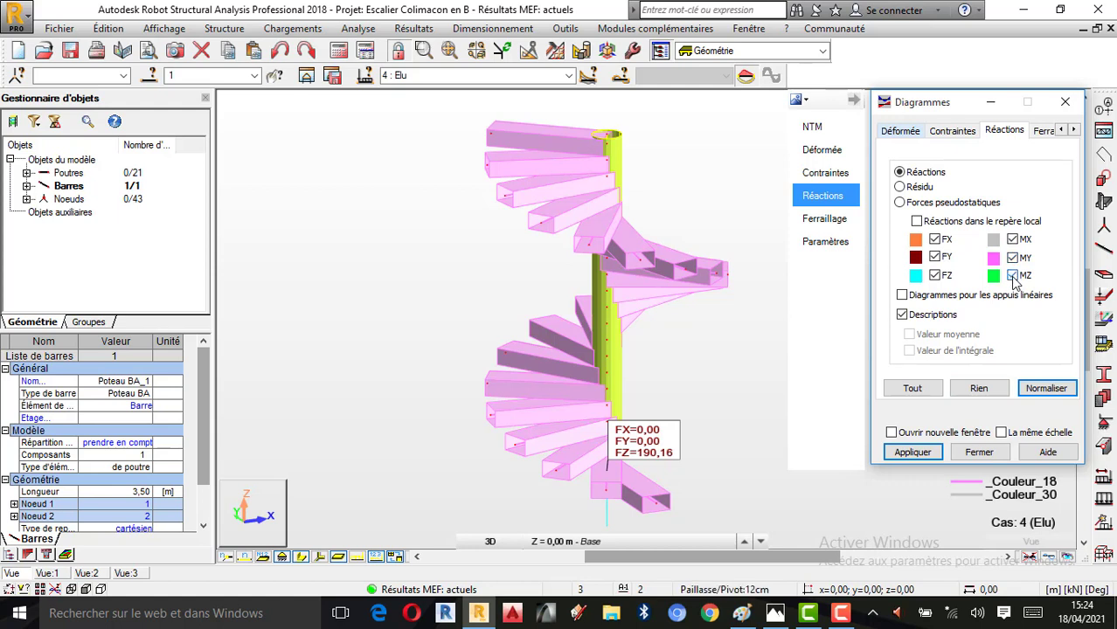
click(909, 453)
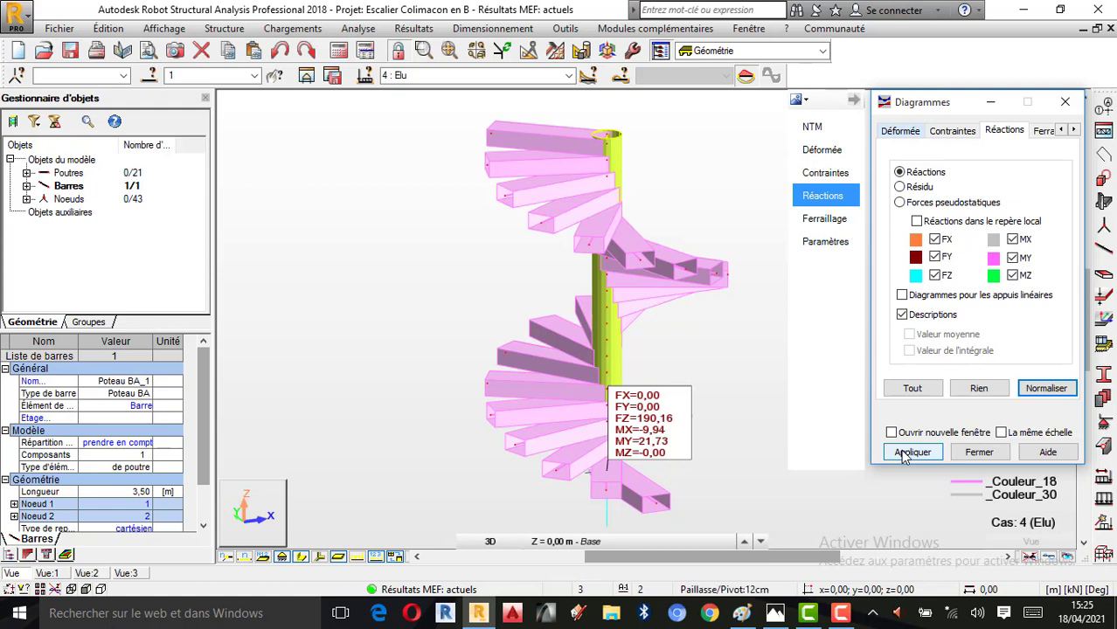
Clear all support reactions and display the maximum normal stress (S max) diagram, keeping the diagram settings clear of the result legend
click(979, 388)
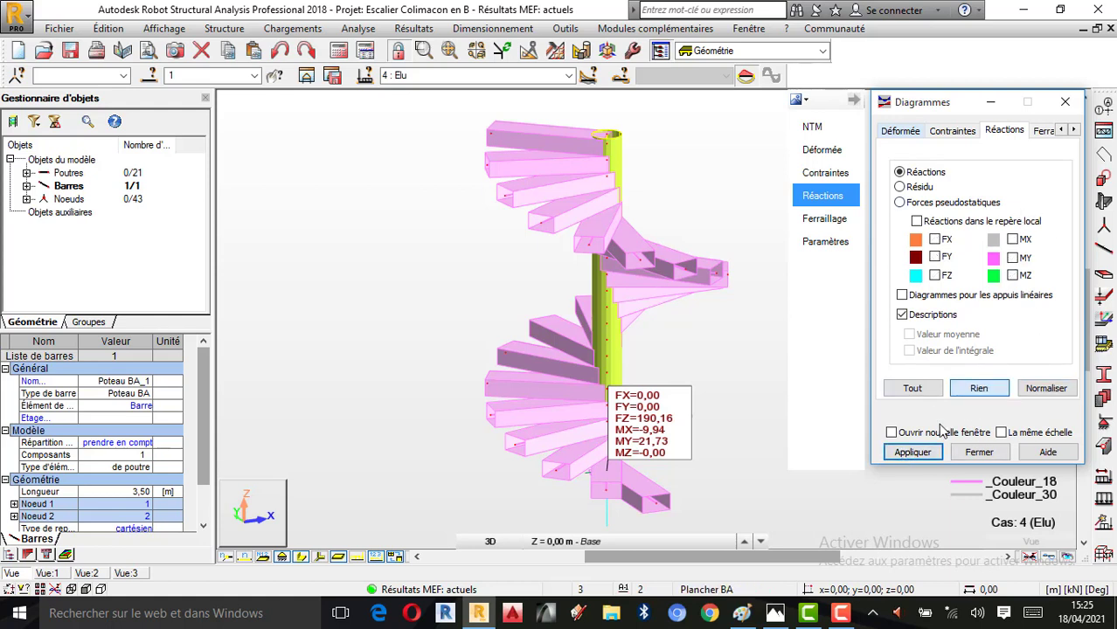
click(924, 454)
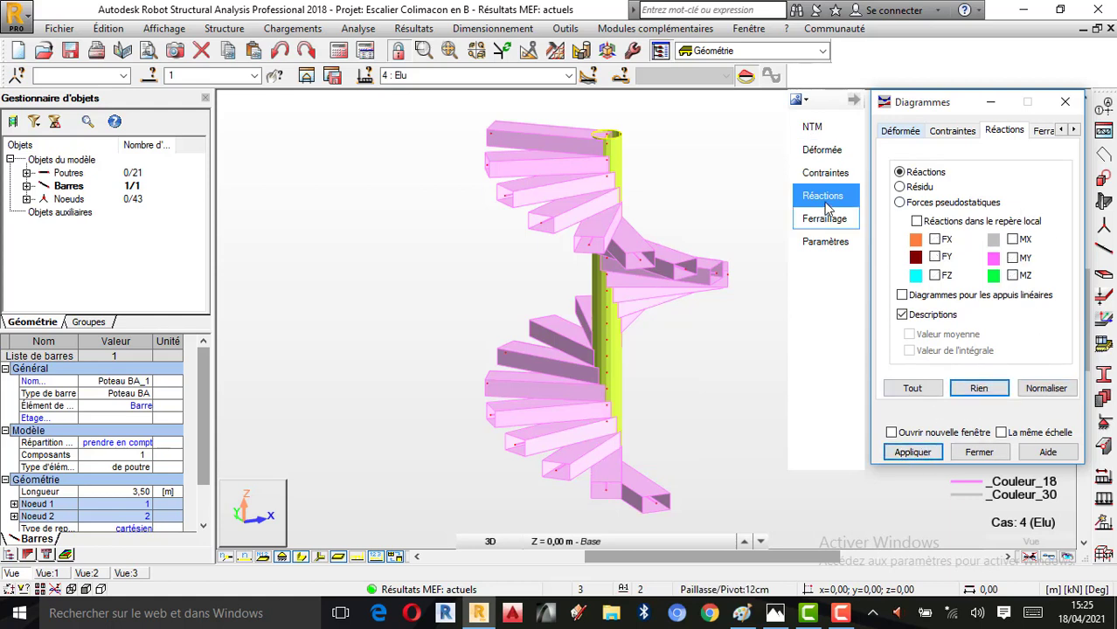
click(839, 178)
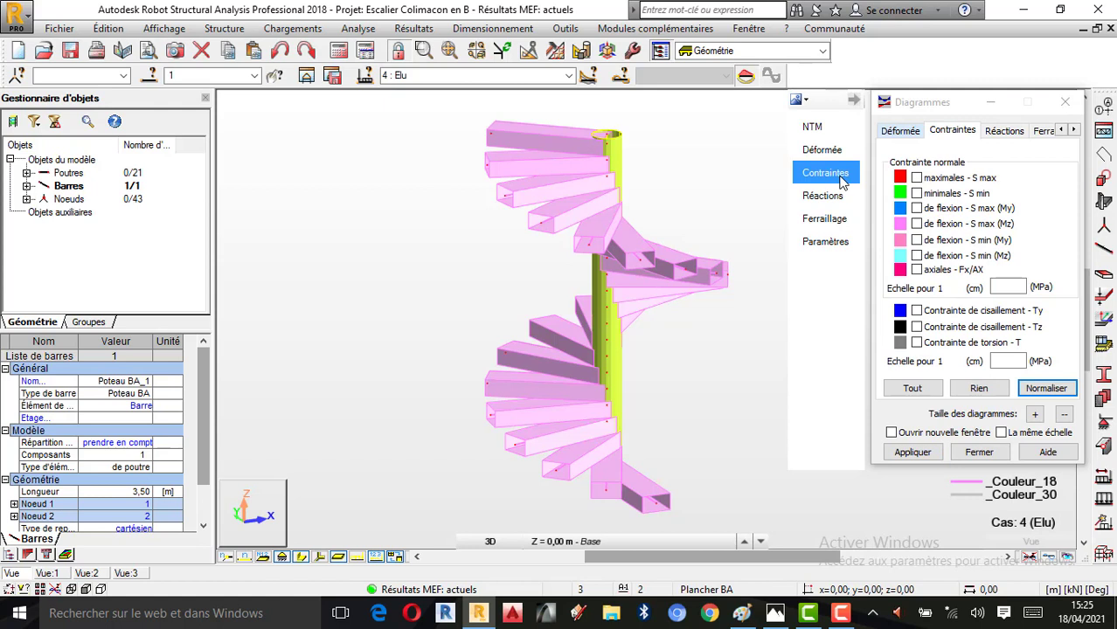
click(918, 178)
click(916, 453)
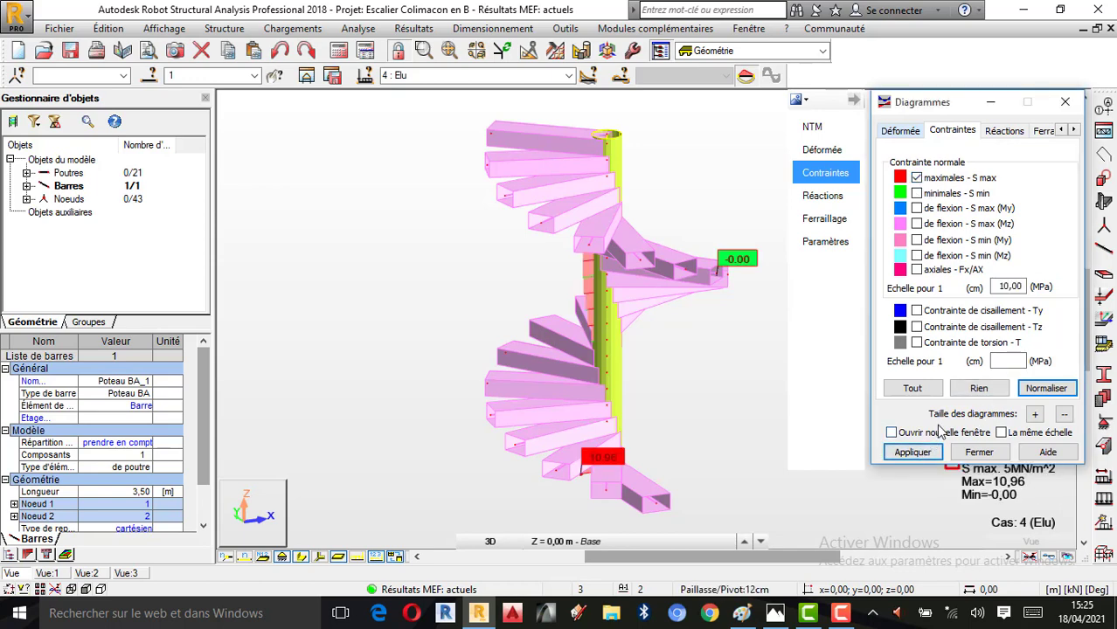
drag(933, 93, 299, 117)
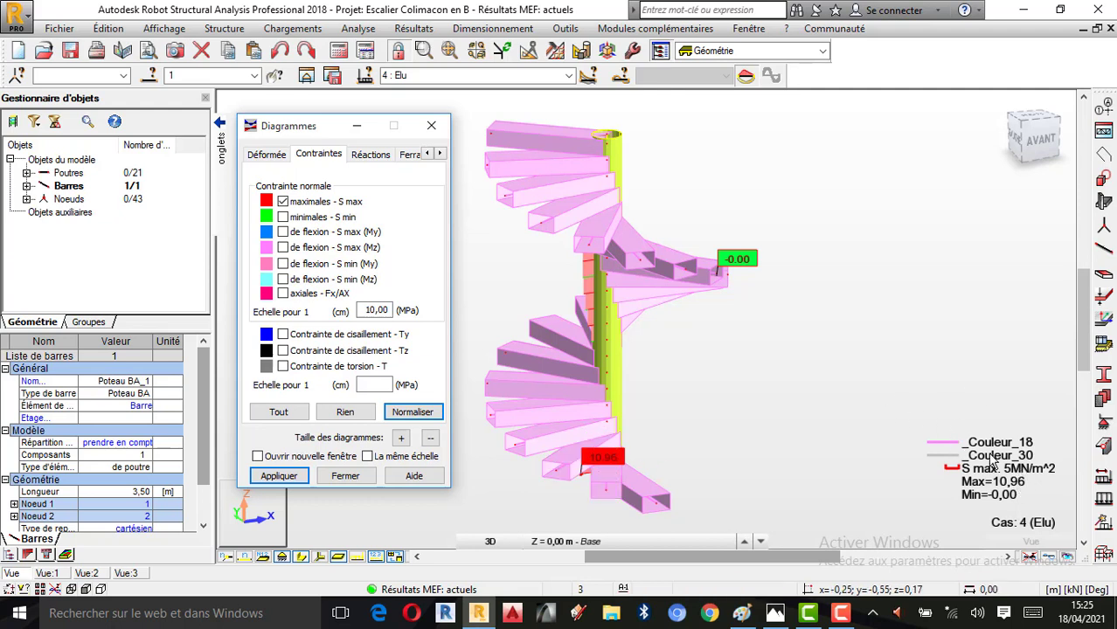
Check the stress unit in the job preferences against the unit of the S max diagram
click(566, 28)
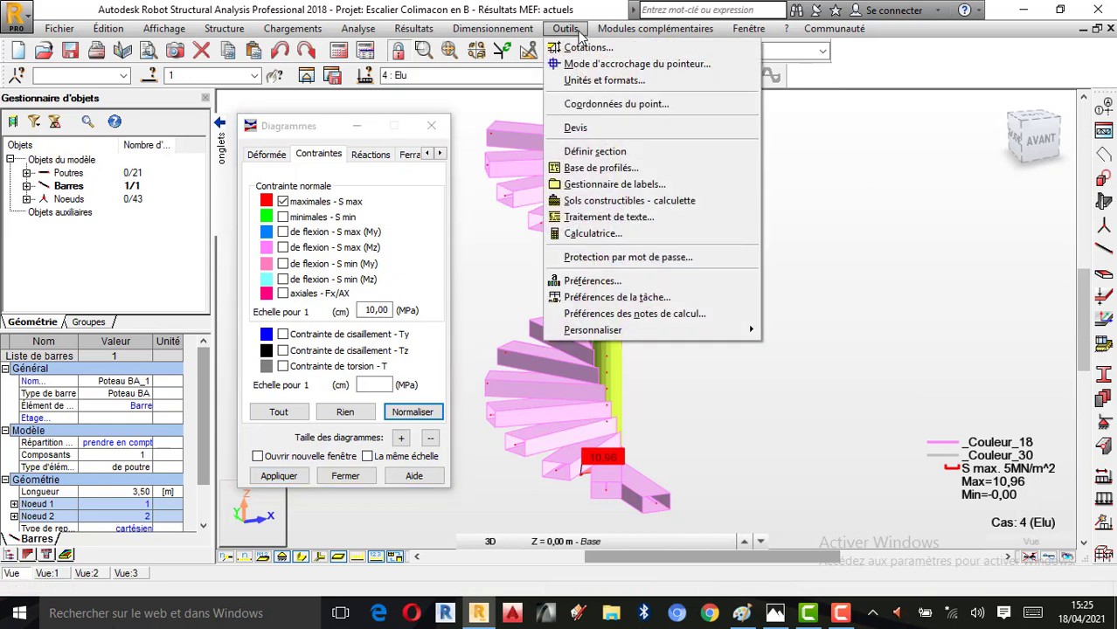
click(616, 298)
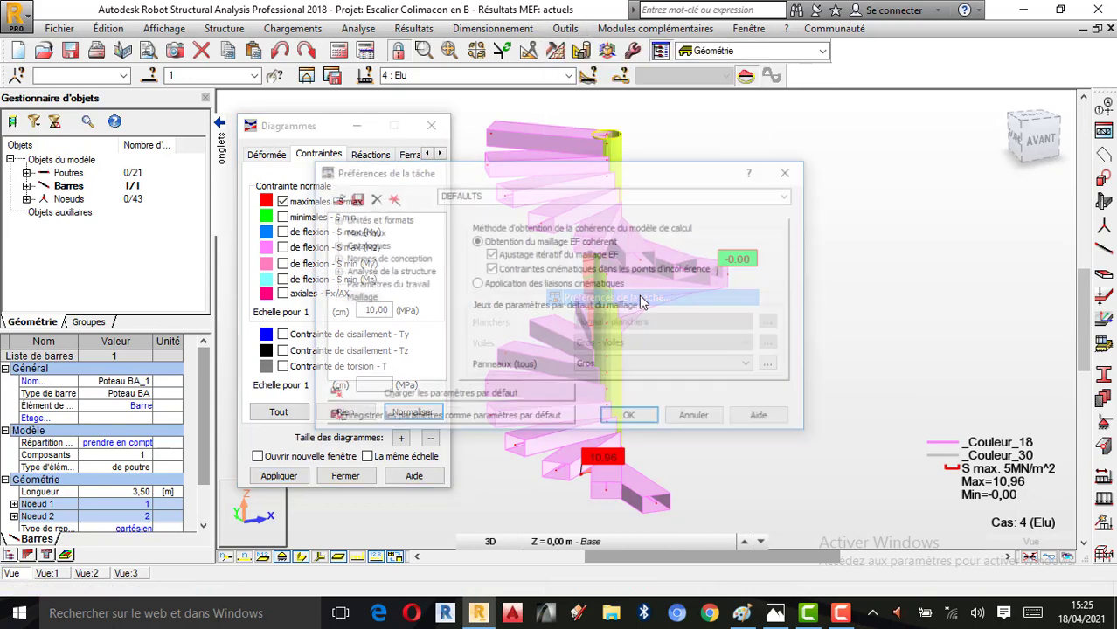
click(374, 220)
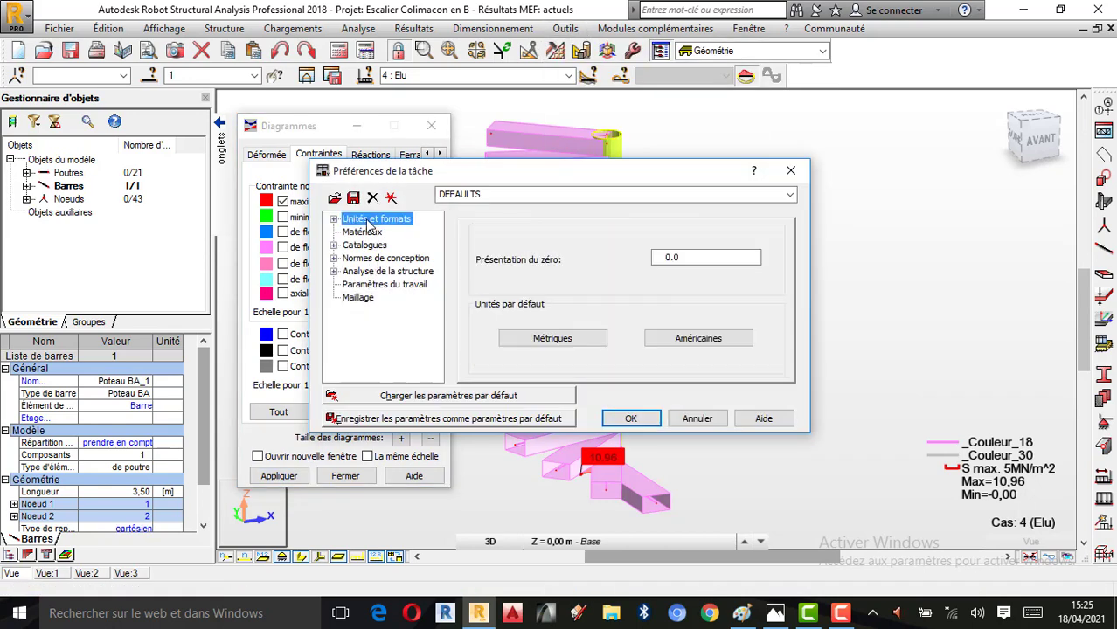
click(334, 220)
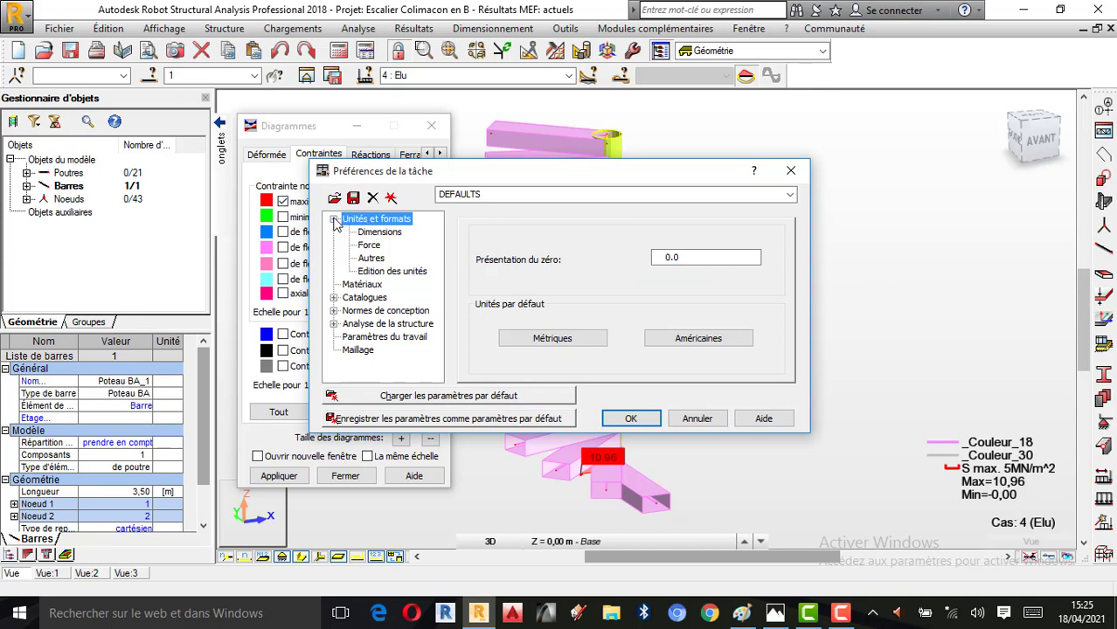
click(370, 247)
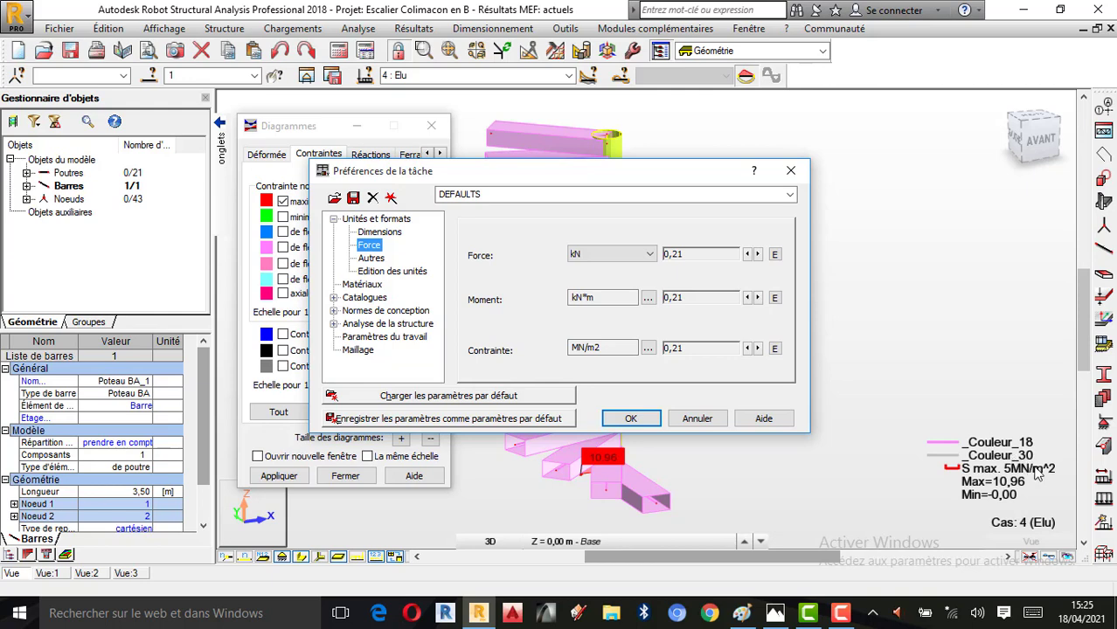
click(791, 171)
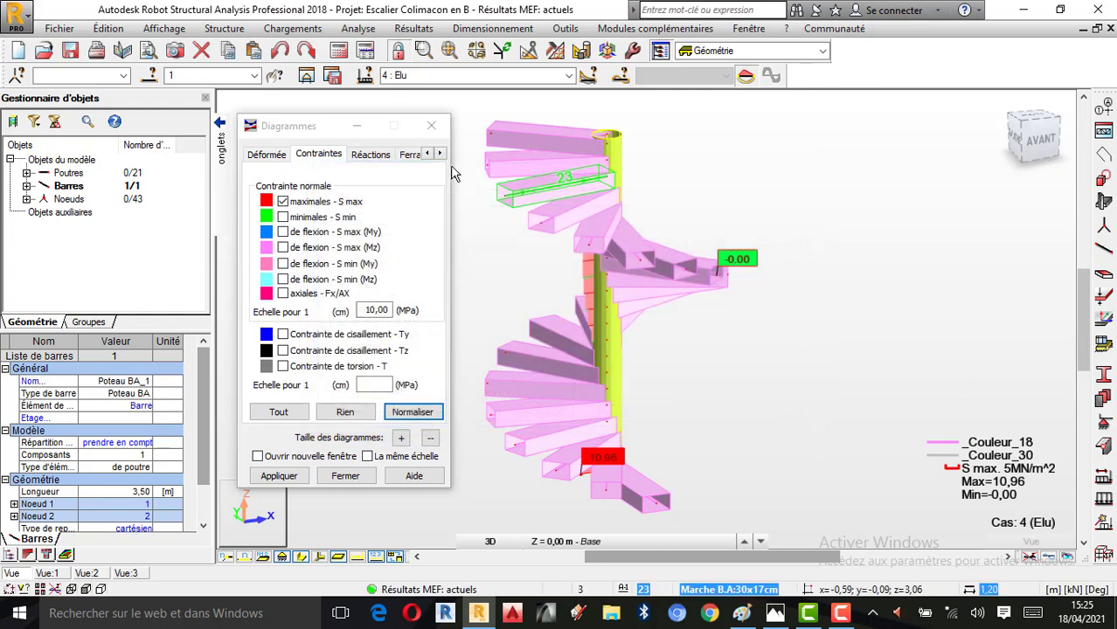
Add the minimum normal stress (S min) diagram, and replace both normal stress diagrams with bending stresses S max (My) and S max (Mz)
click(286, 212)
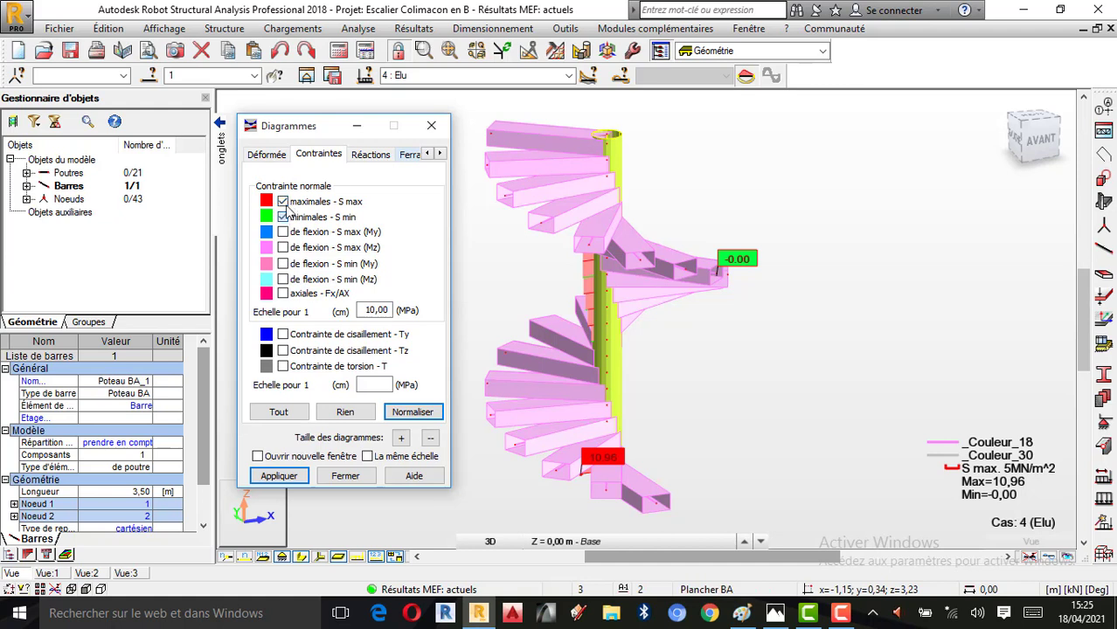
click(289, 475)
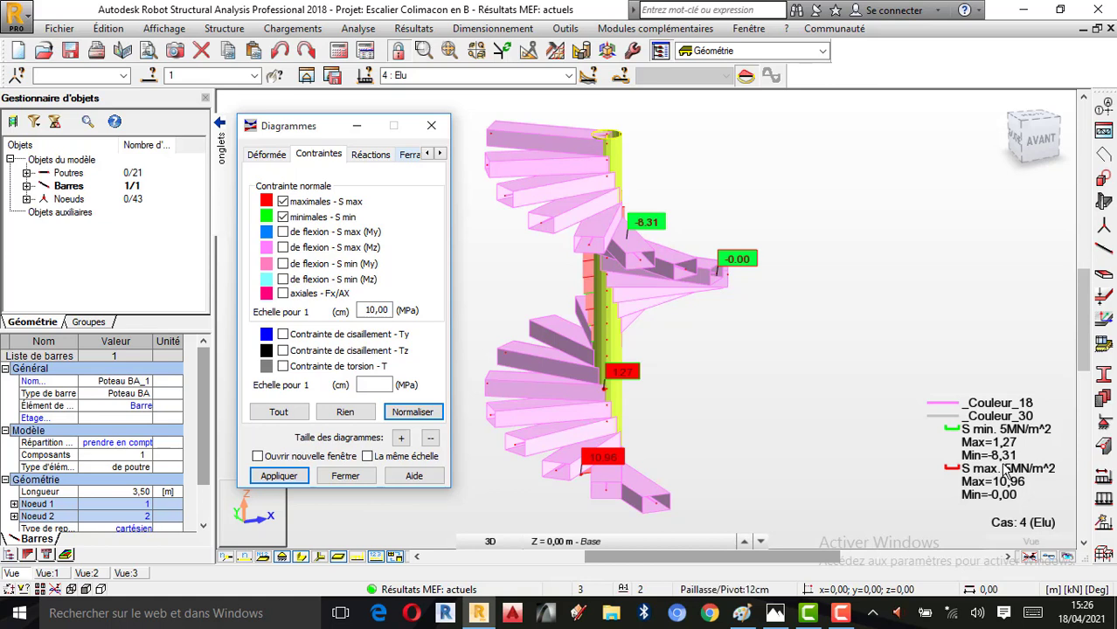
click(284, 217)
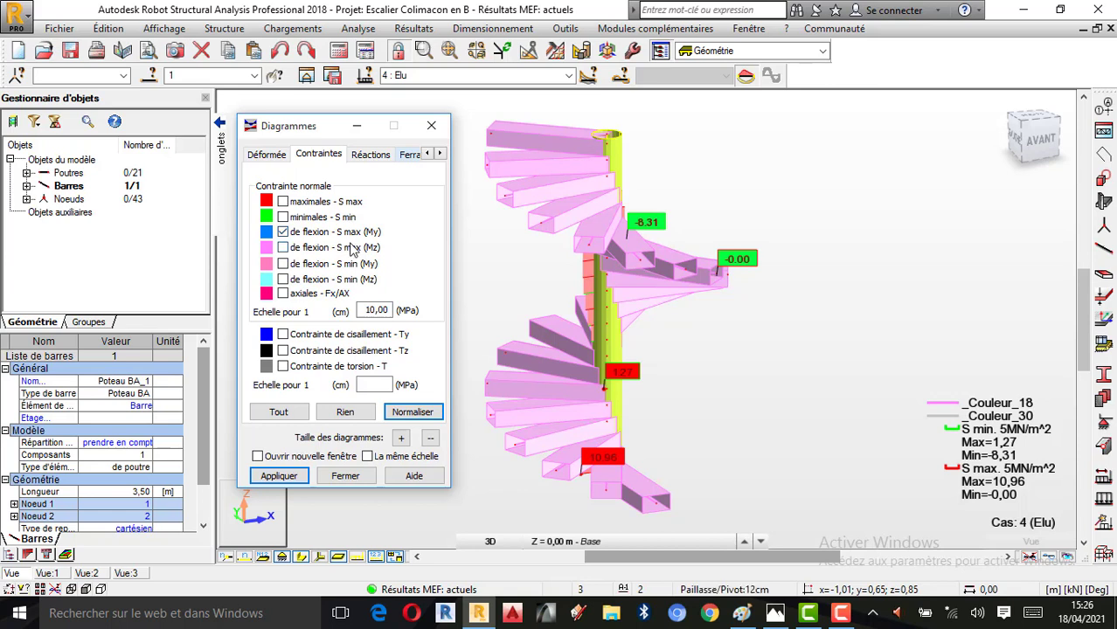
click(282, 248)
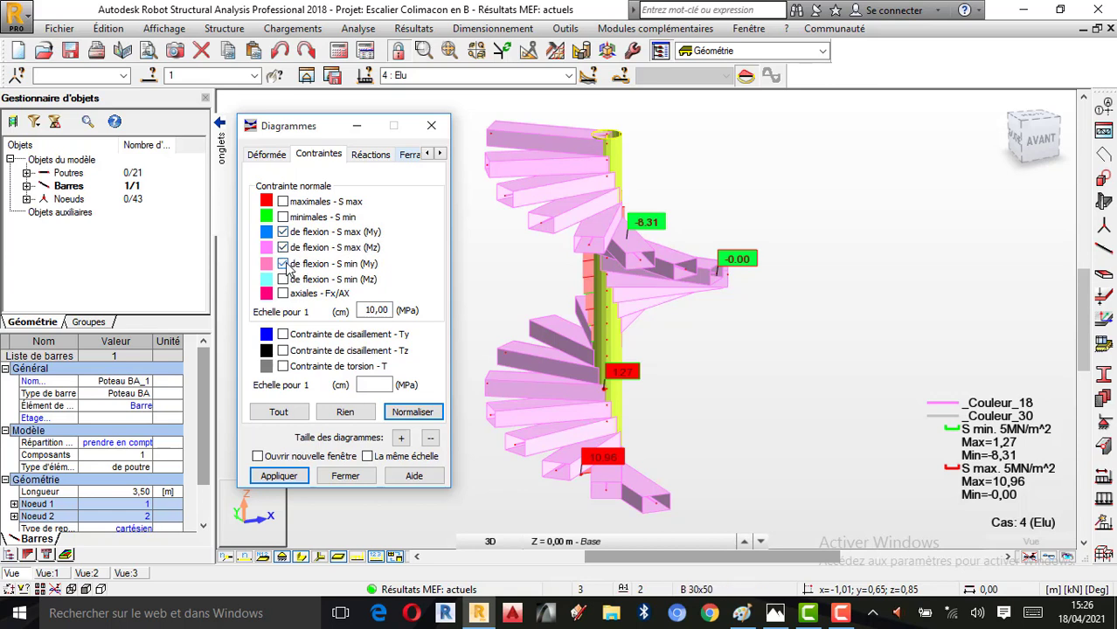
click(359, 265)
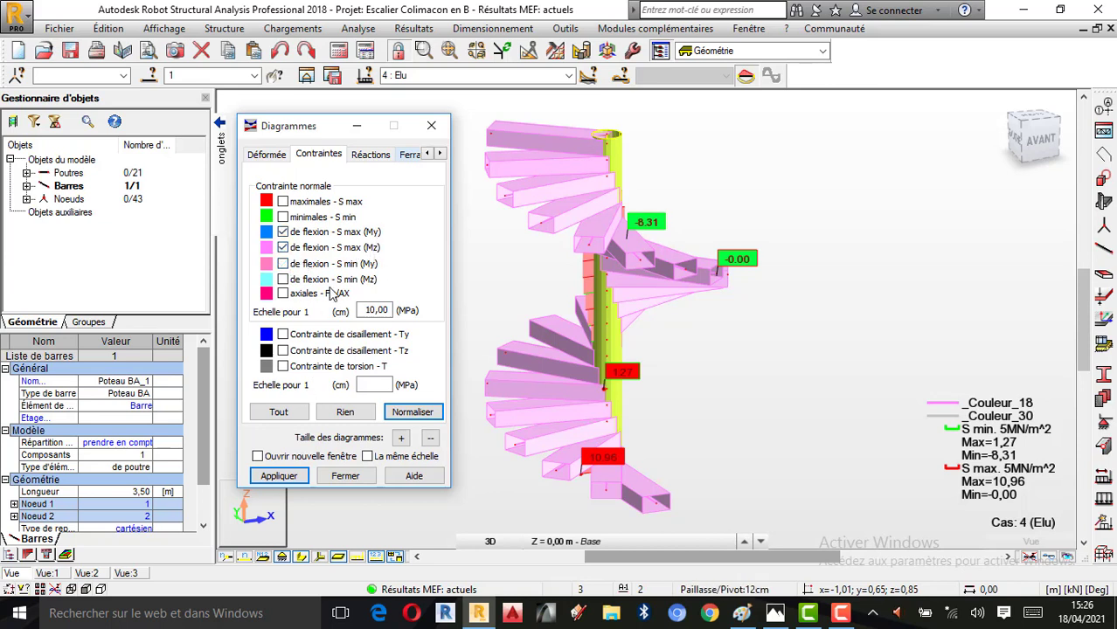
click(281, 478)
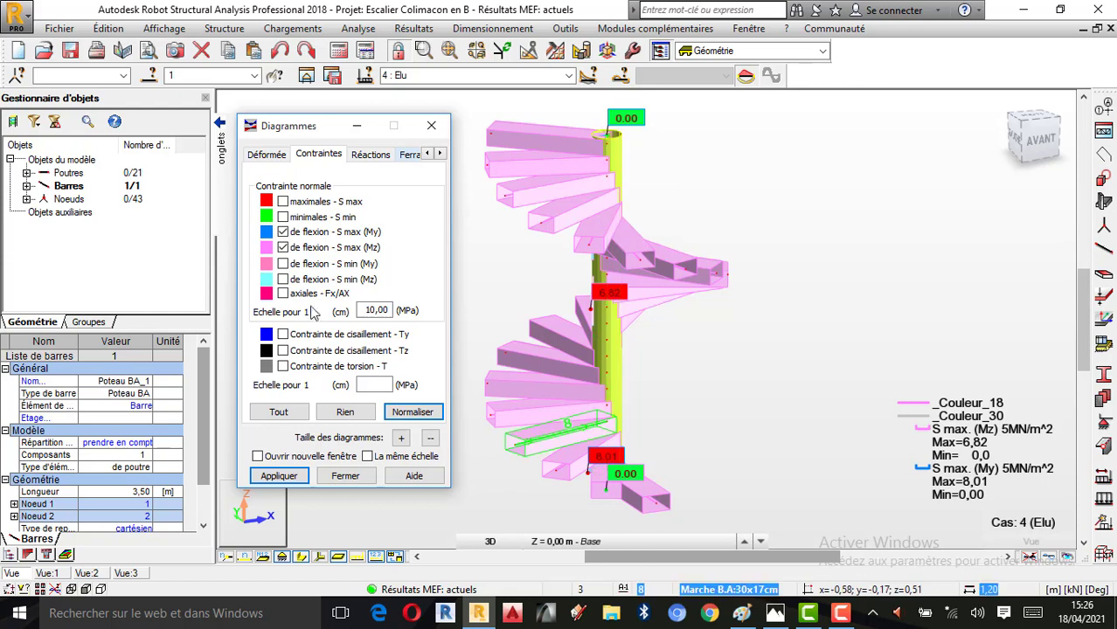
Replace the maximum bending stresses with the minimum bending stress diagrams S min (My) and S min (Mz)
click(283, 247)
click(282, 231)
click(282, 263)
click(283, 278)
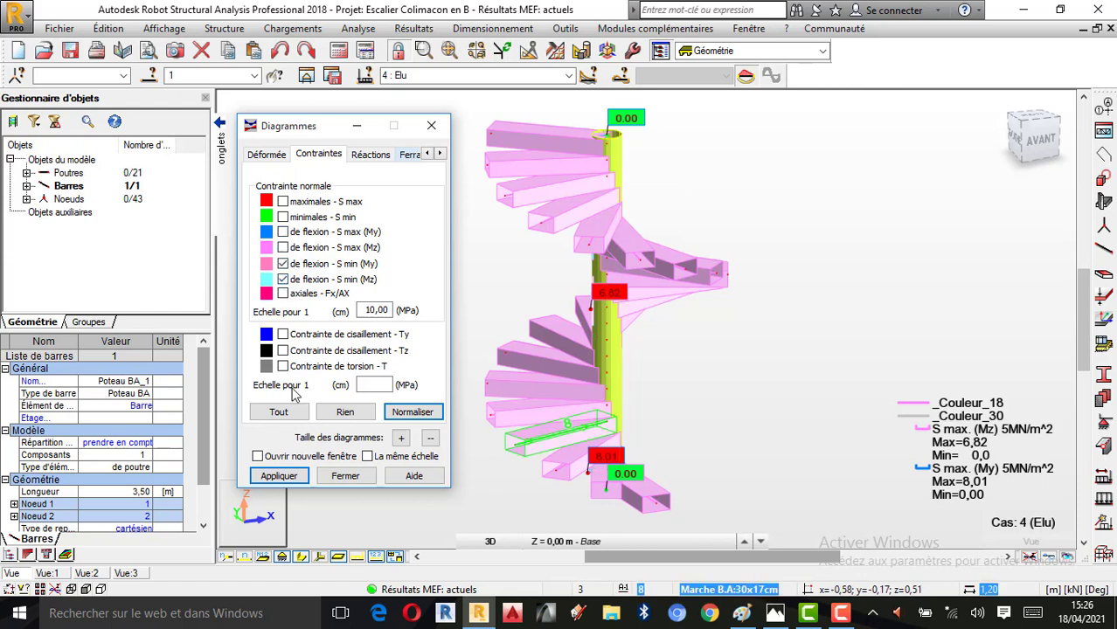
click(280, 476)
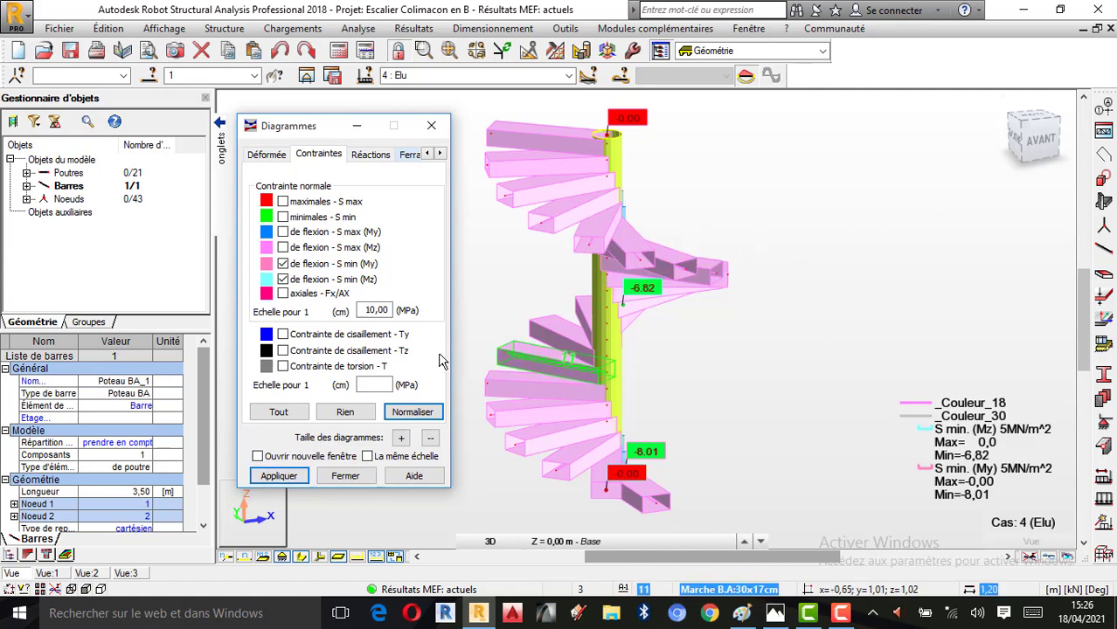
Replace the bending stresses with the shear stress Ty diagram, and switch to the shear stress Tz diagram to examine it along the column
click(283, 265)
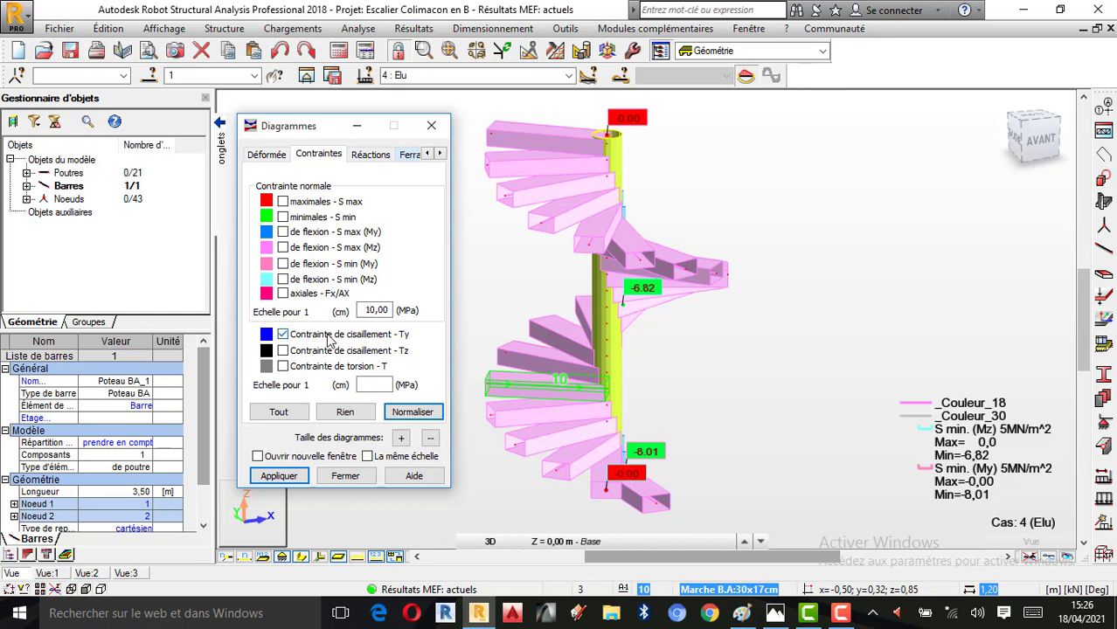
click(278, 476)
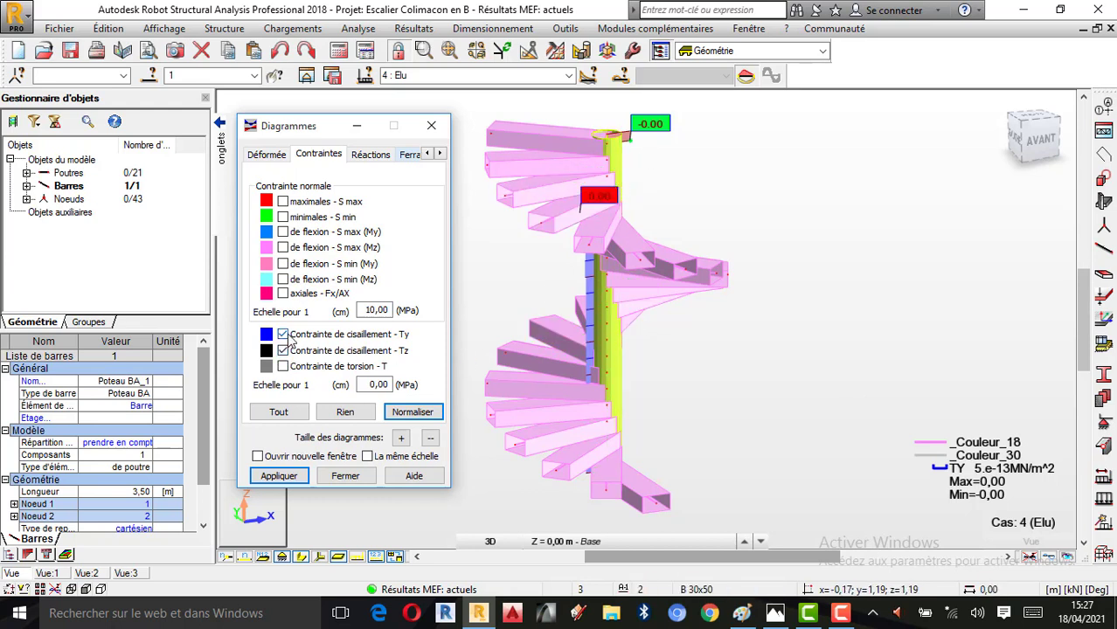
click(278, 475)
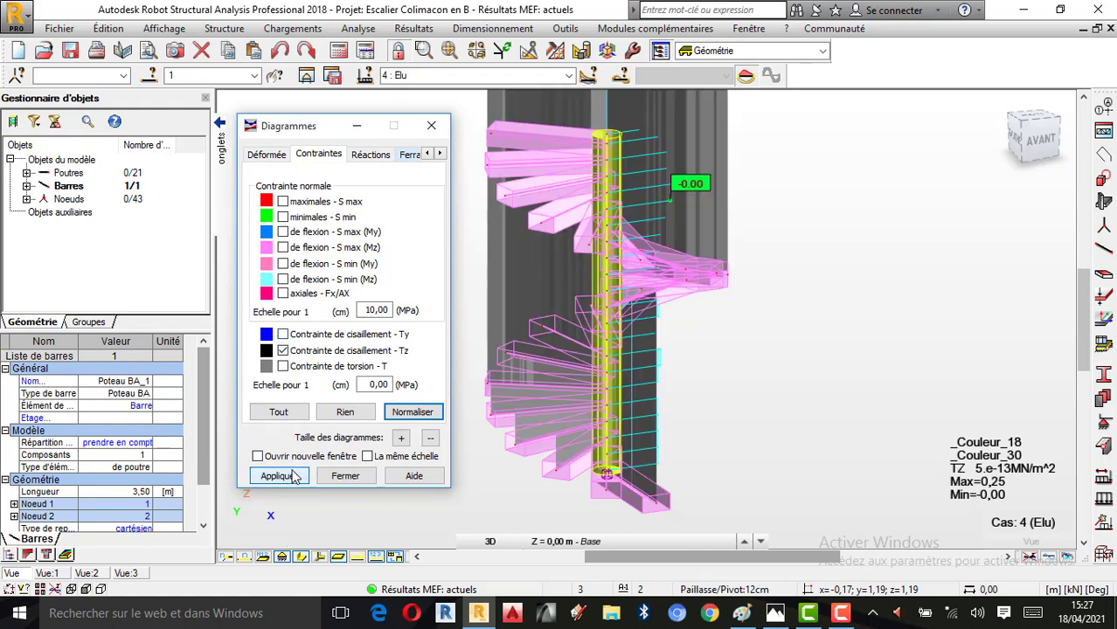
scroll(759, 456, down, 1)
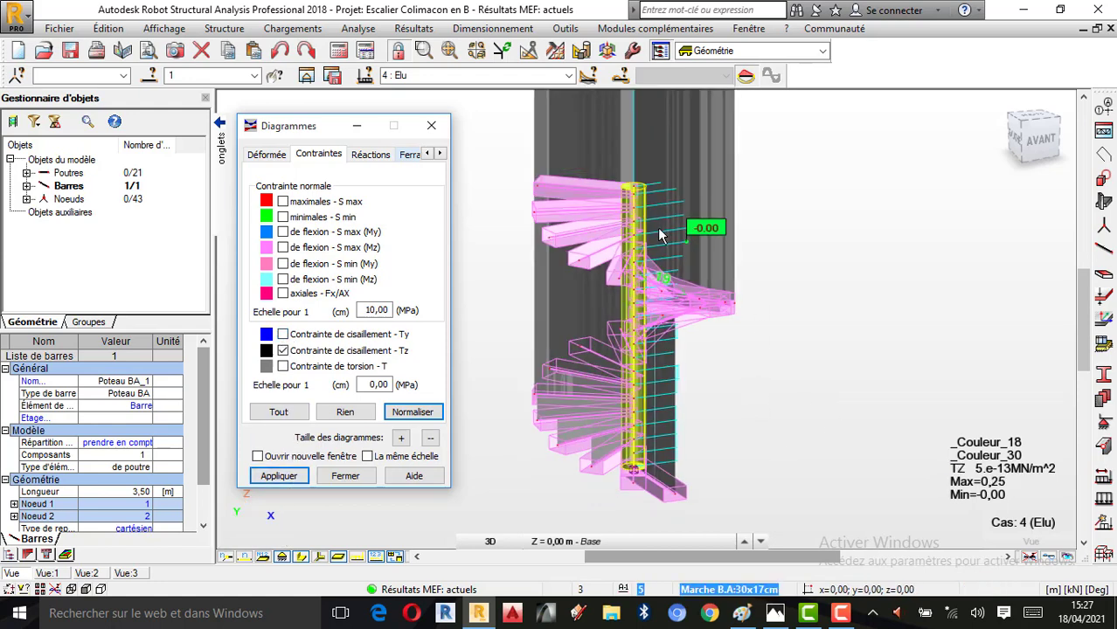
scroll(660, 235, up, 1)
scroll(647, 185, down, 1)
scroll(637, 279, up, 1)
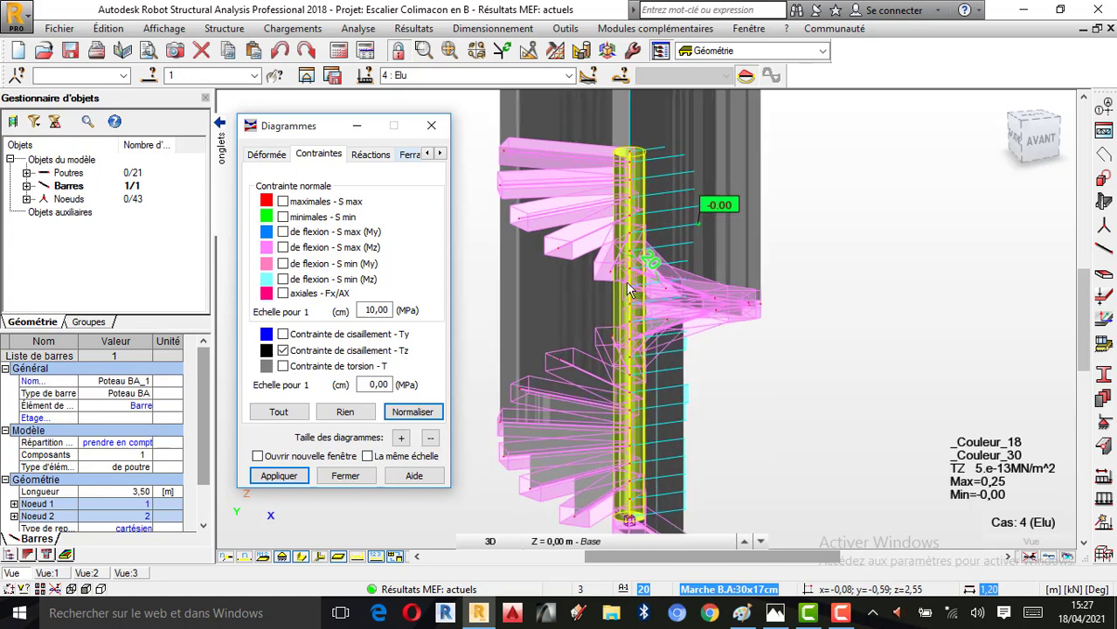
Clear the Tz shear stress diagram, close the diagram settings and rotate the staircase to an angled 3D view
click(279, 475)
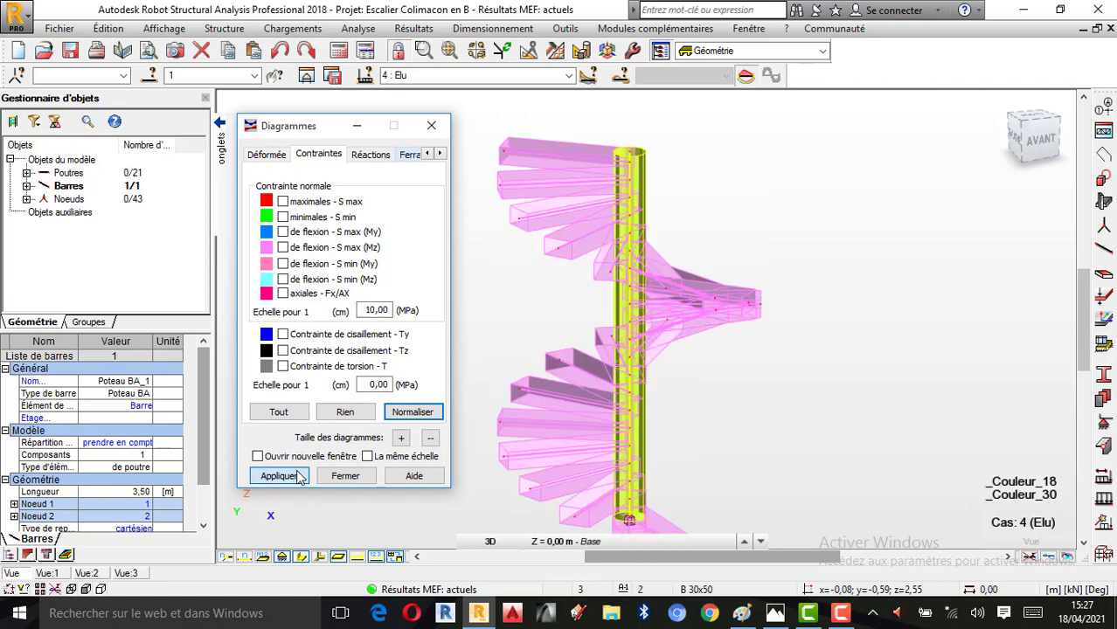
scroll(667, 359, up, 1)
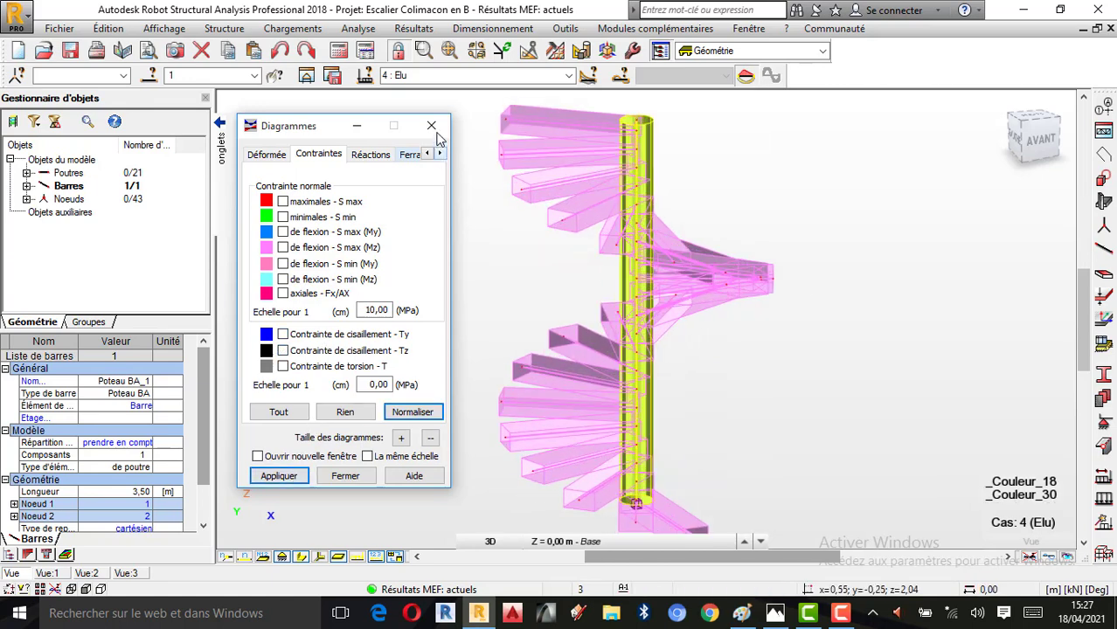
click(431, 125)
right_click(735, 202)
click(831, 266)
drag(830, 270, 673, 262)
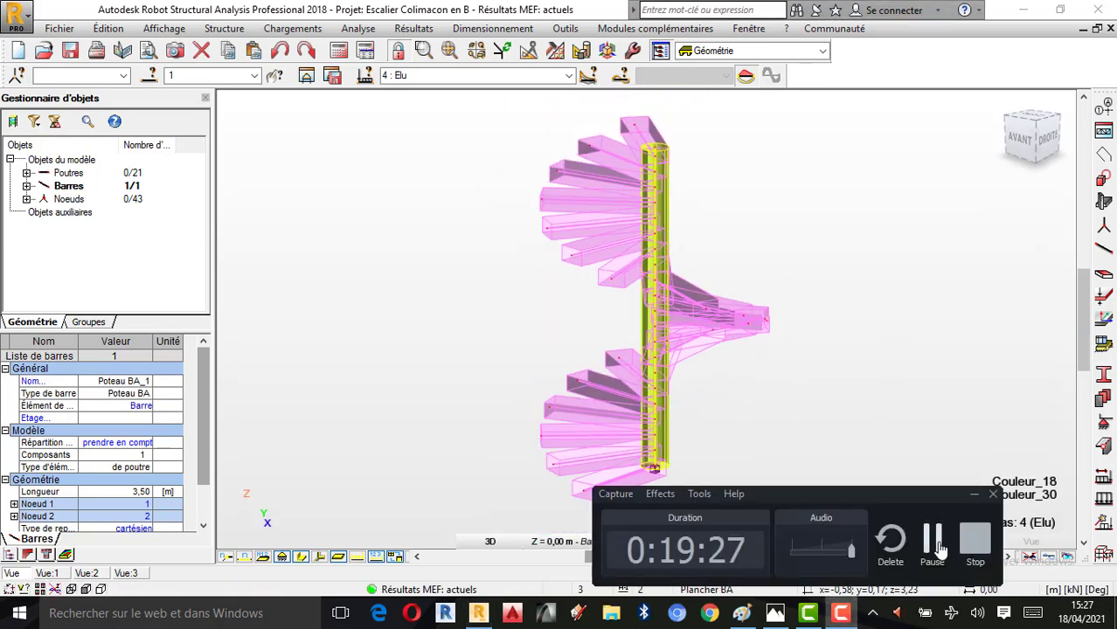
Deselect the central column, clear all stress diagrams on the bars and close the diagram settings
right_click(759, 324)
click(825, 333)
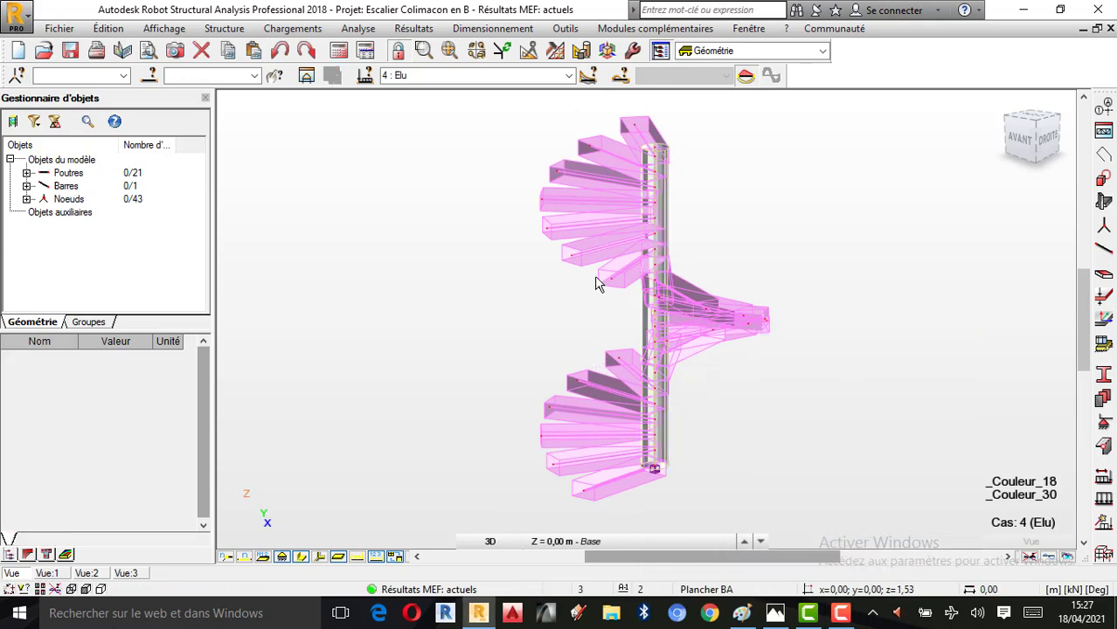
click(414, 28)
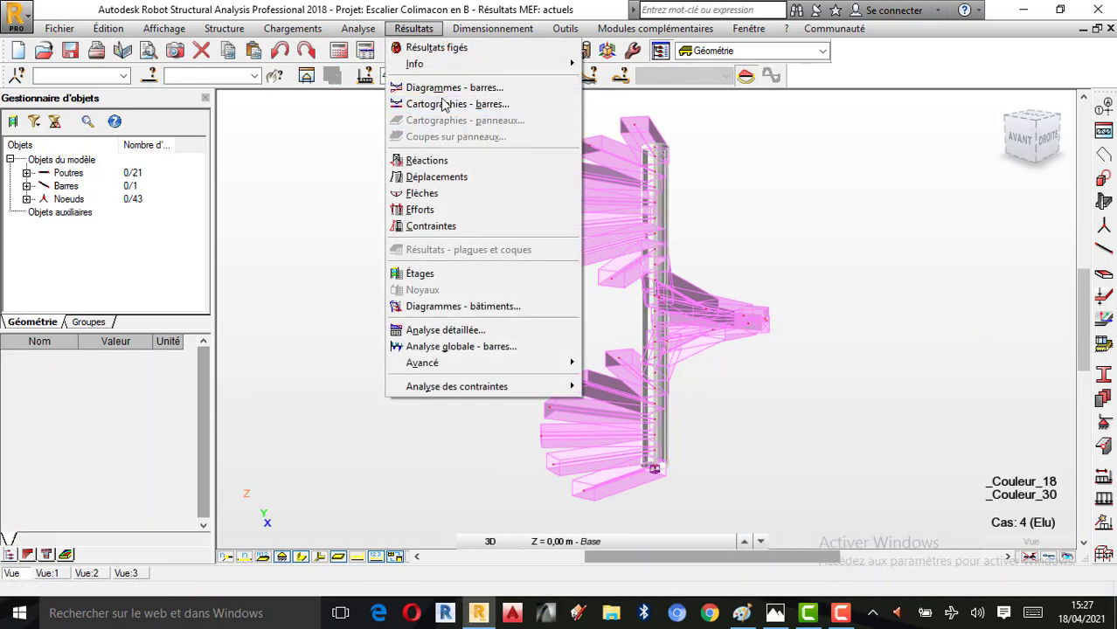
click(437, 87)
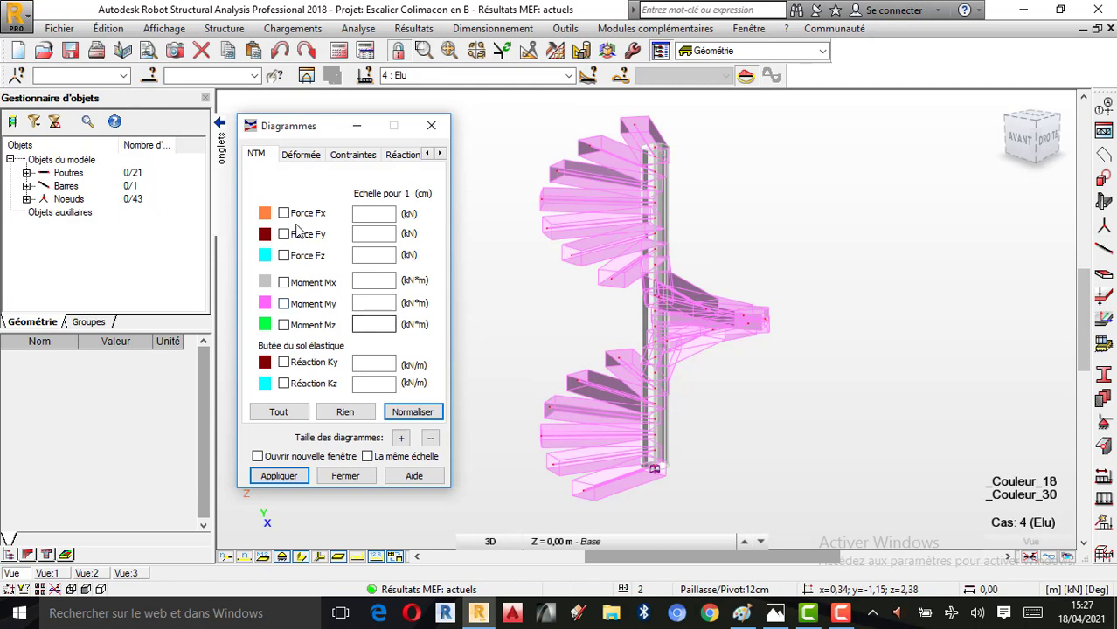
click(191, 197)
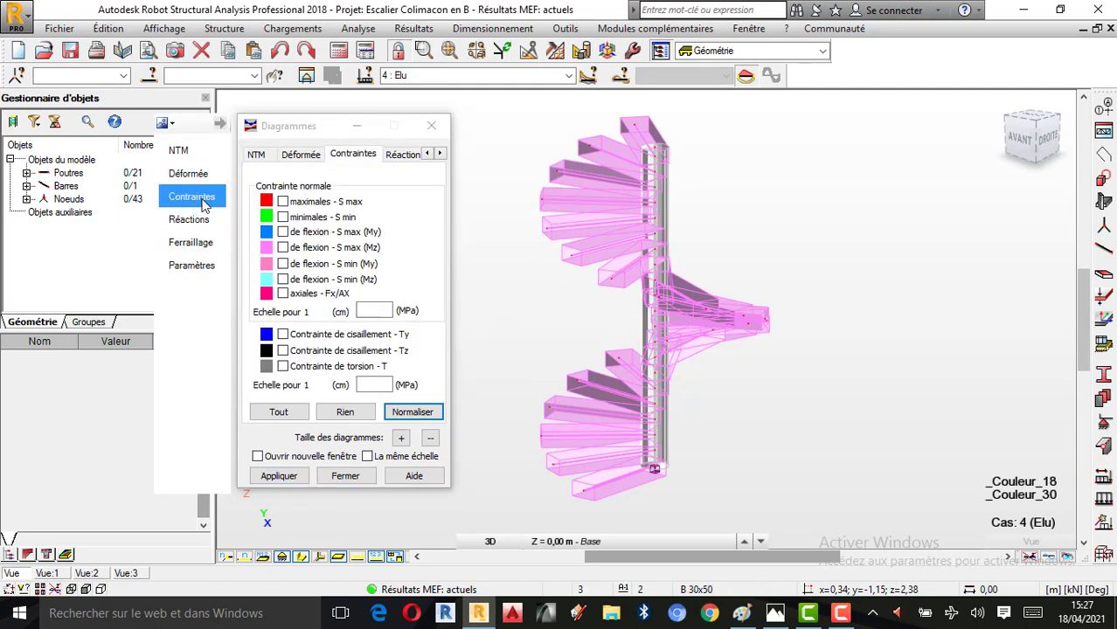
click(345, 411)
click(286, 476)
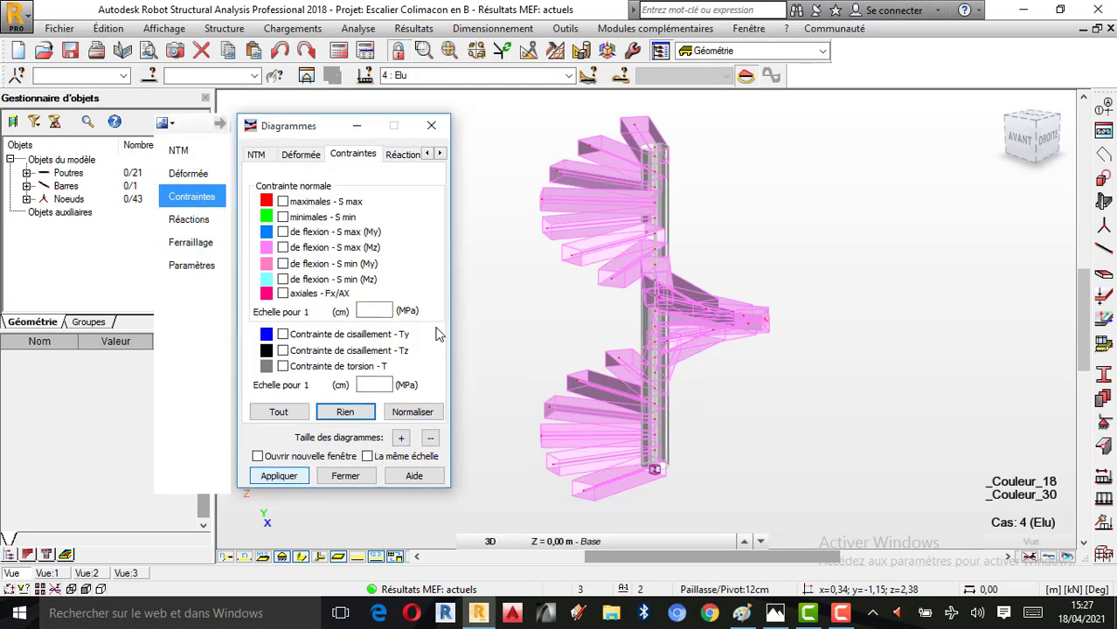
click(431, 125)
Turn off the colour legend by groups in the display attributes, keeping the section colour legend on
right_click(289, 178)
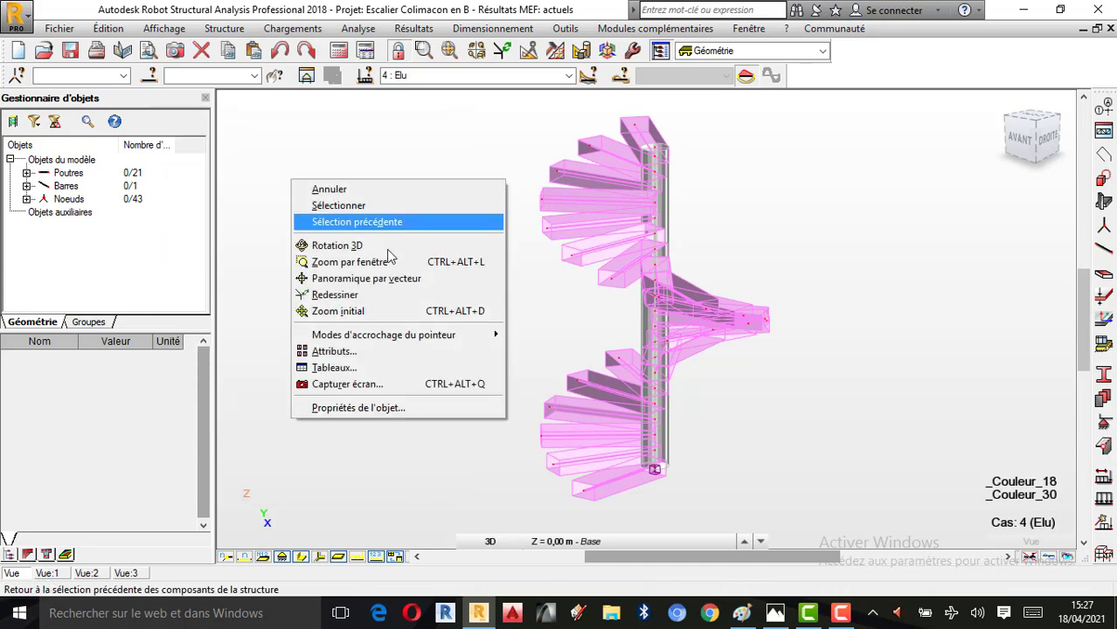
click(341, 354)
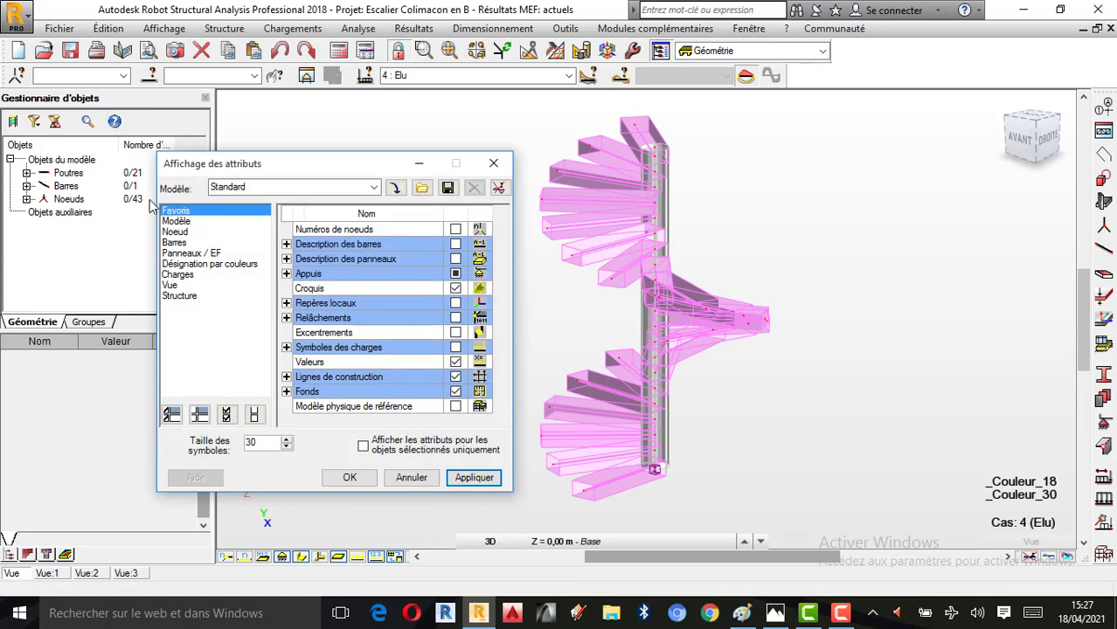
click(210, 263)
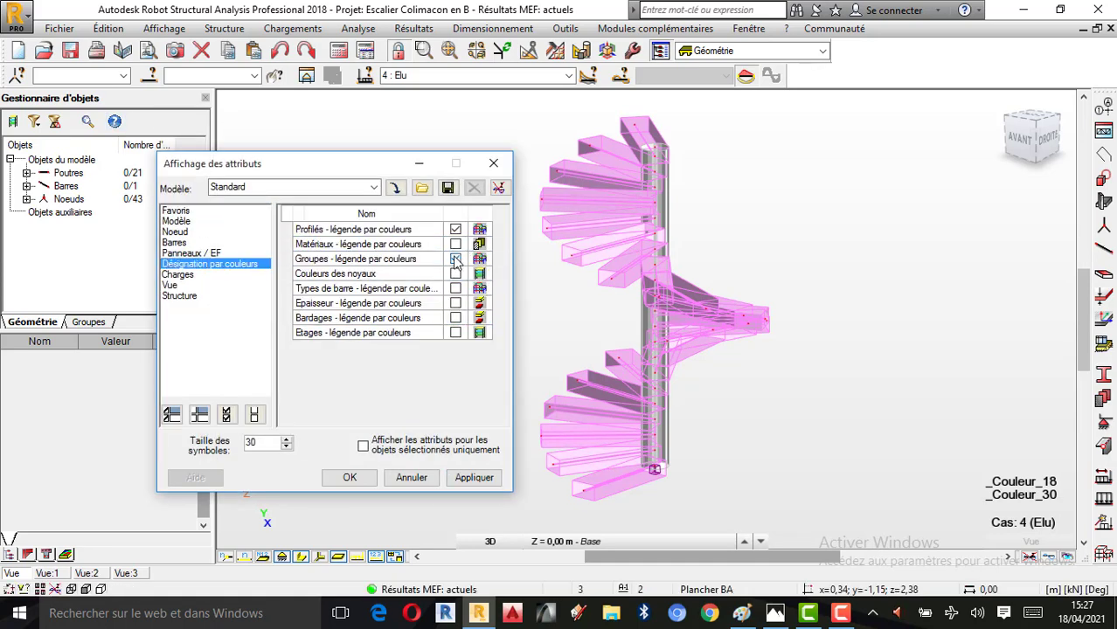
click(474, 477)
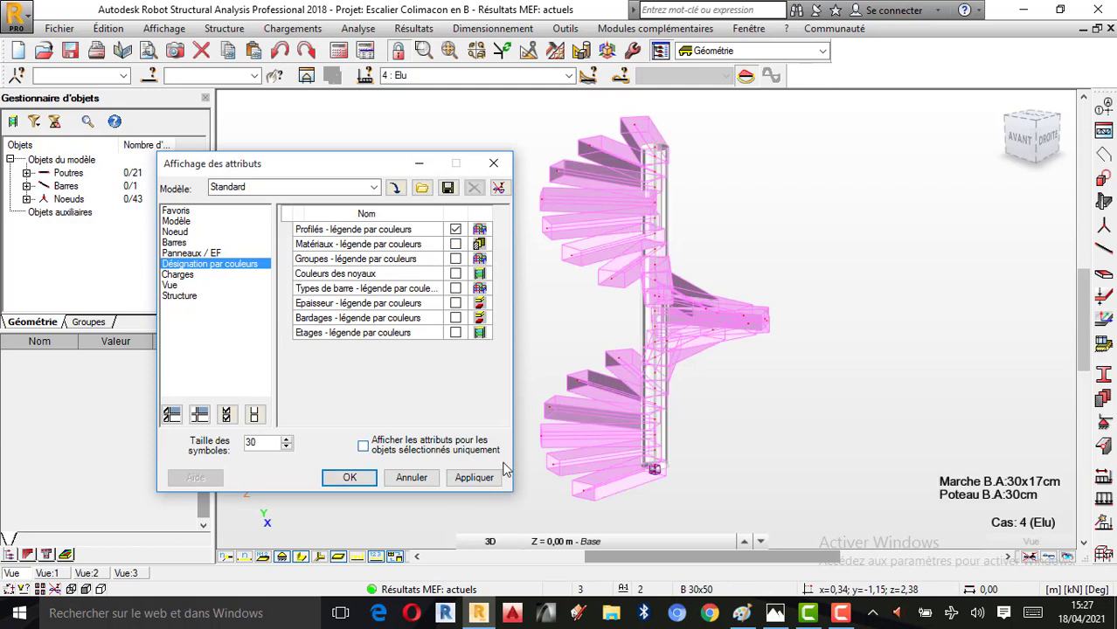
click(404, 480)
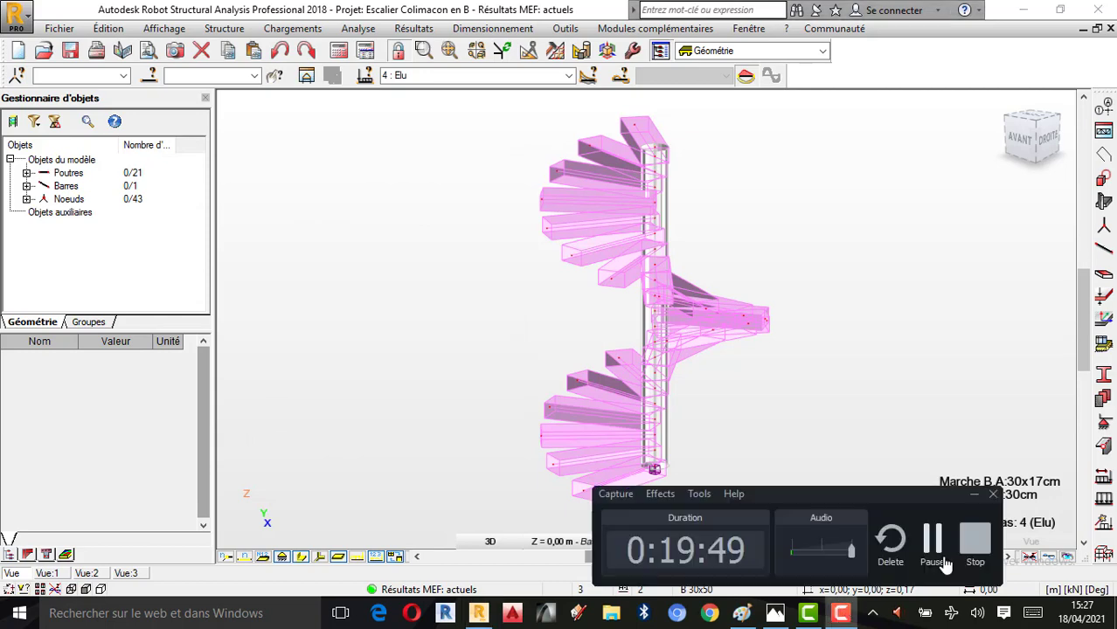
click(942, 556)
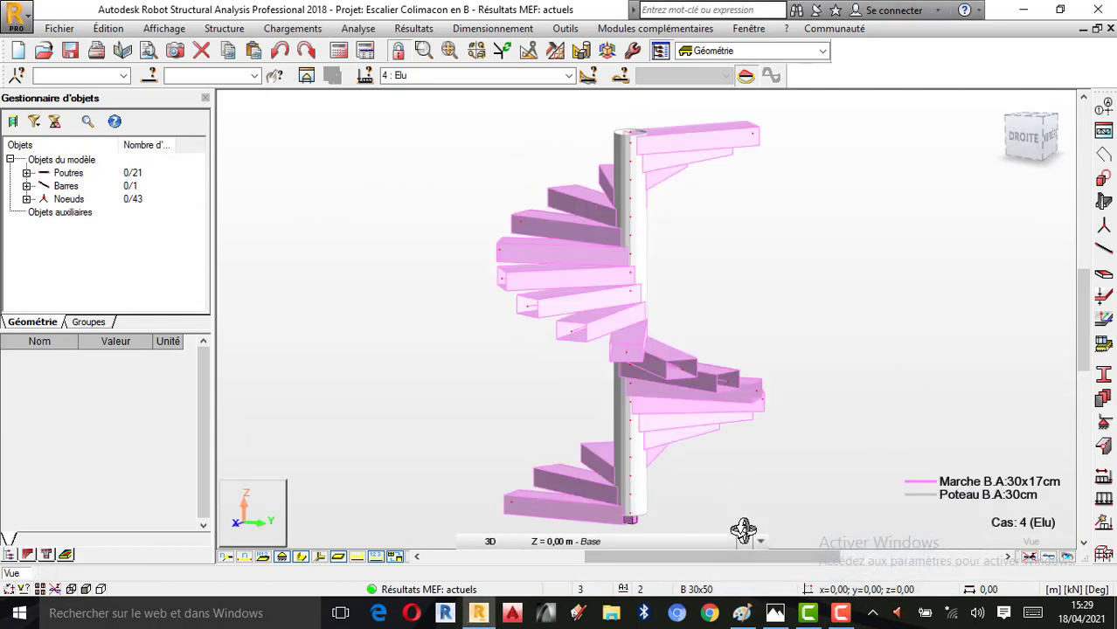
Display the staircase's deformed shape (Déformée) under the Elu combination and run its animation
click(419, 29)
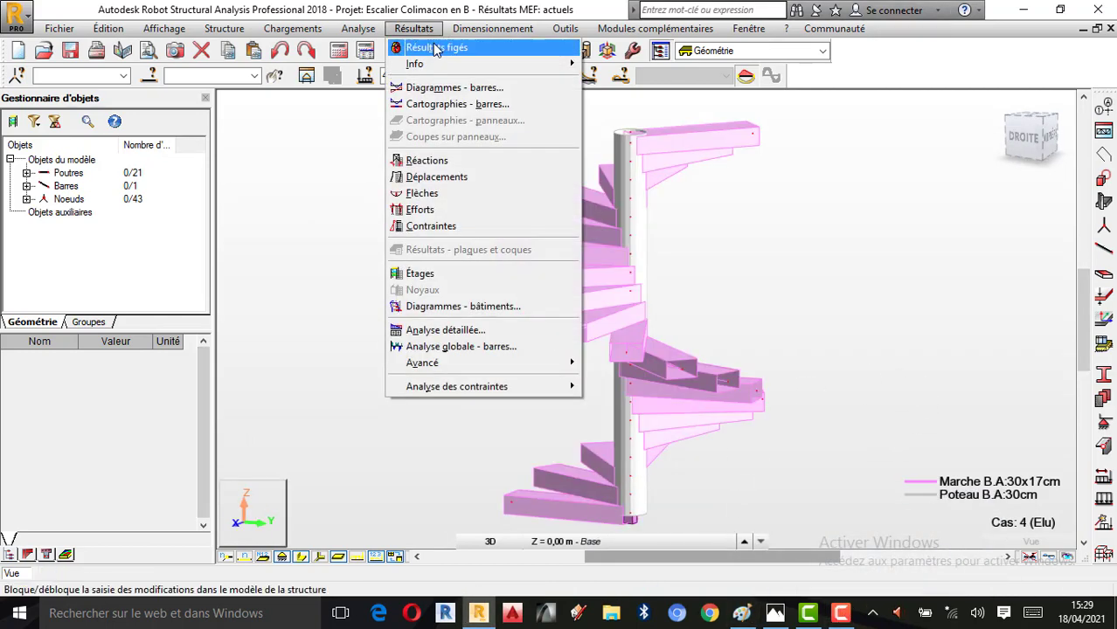
click(440, 85)
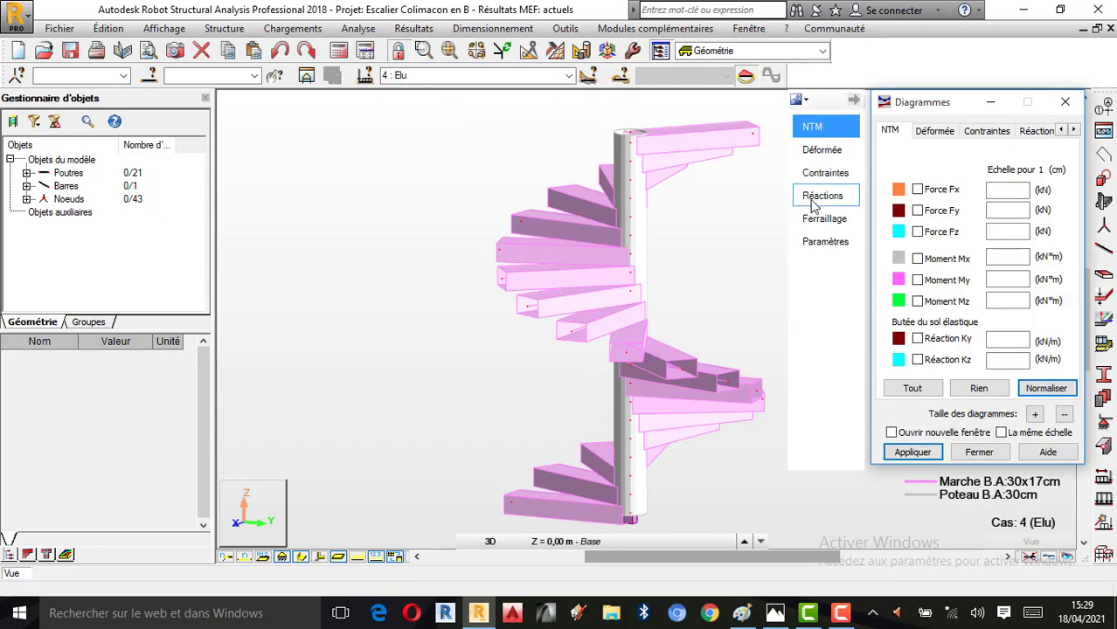
click(829, 152)
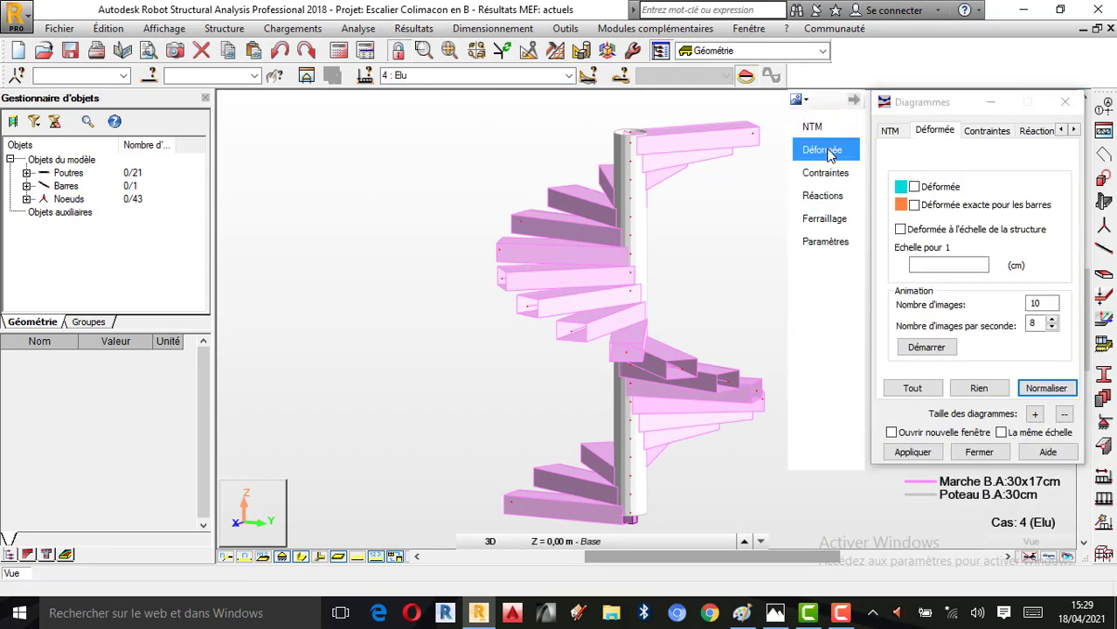
drag(957, 111, 264, 124)
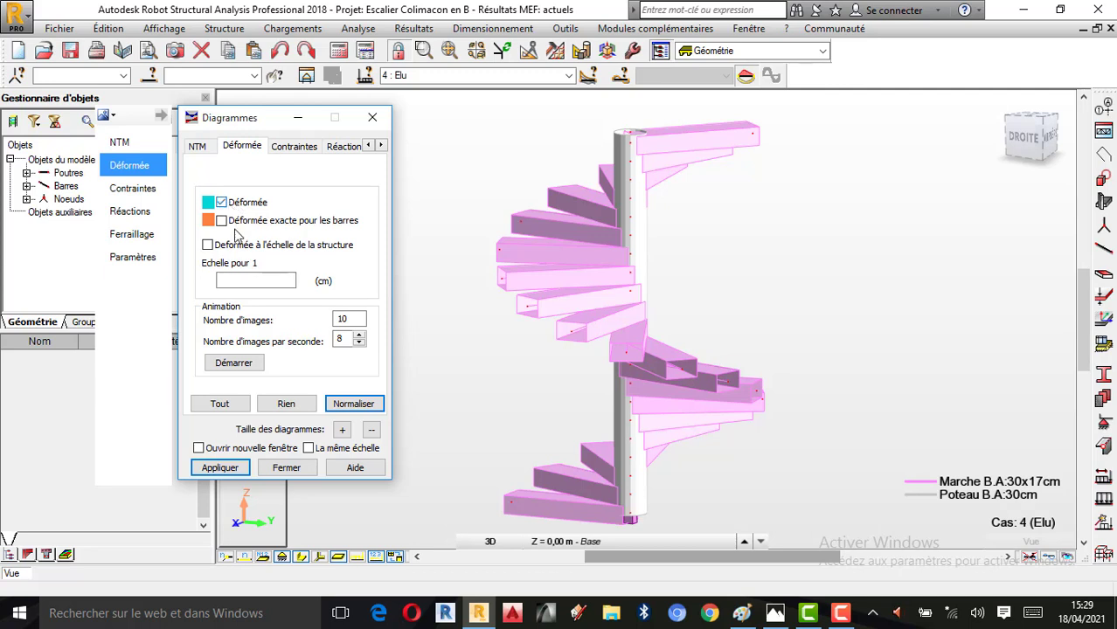
click(219, 468)
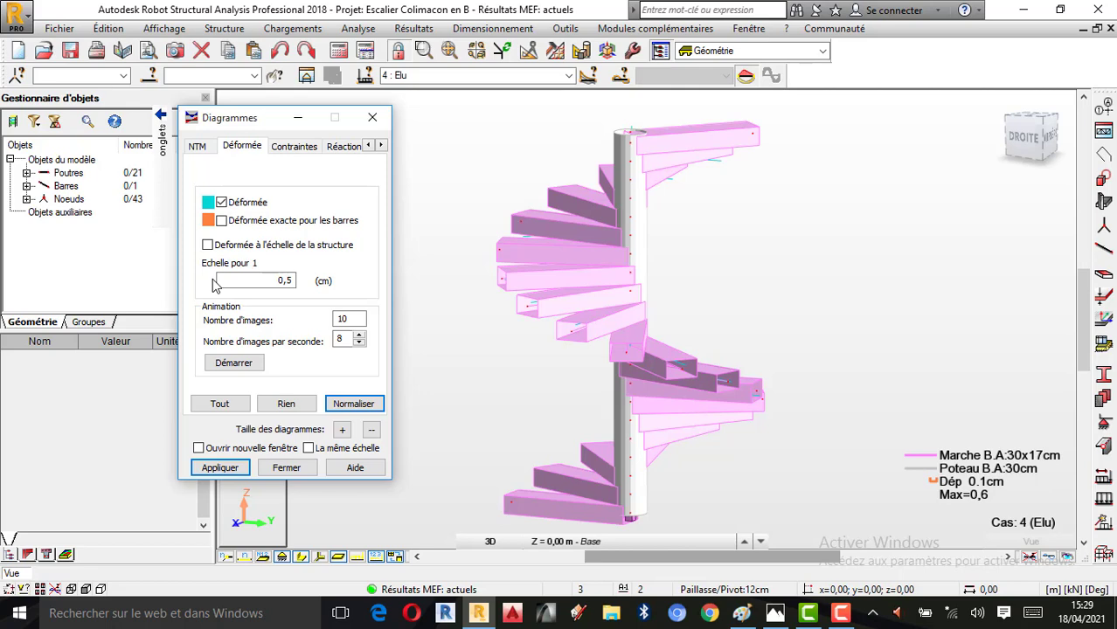
click(234, 363)
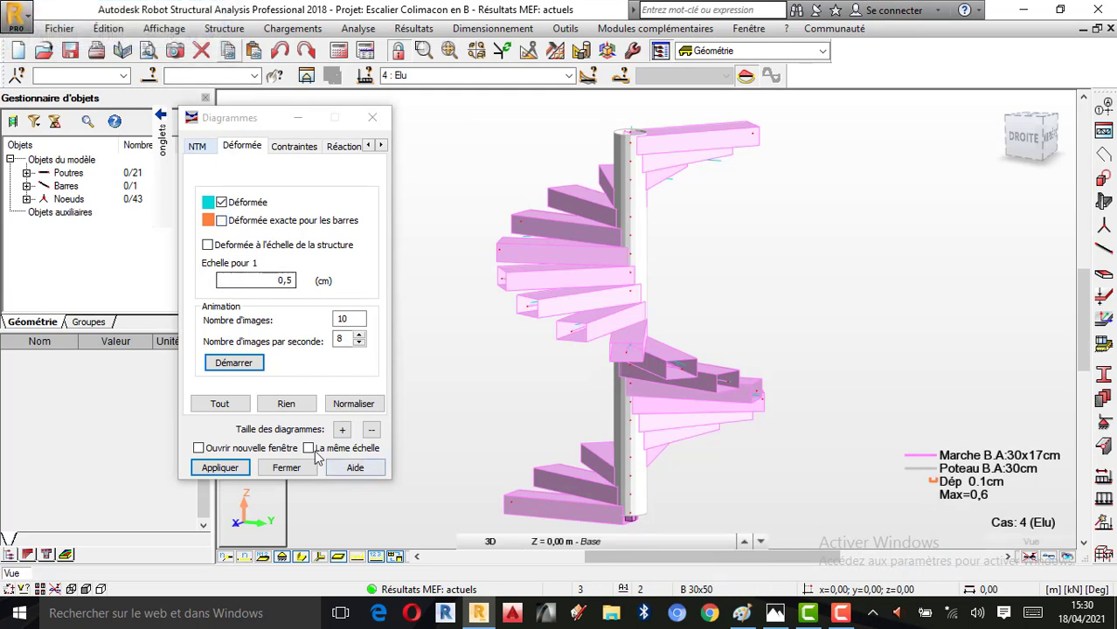
Deselect the deformed shape options and close the bar diagram settings
click(292, 410)
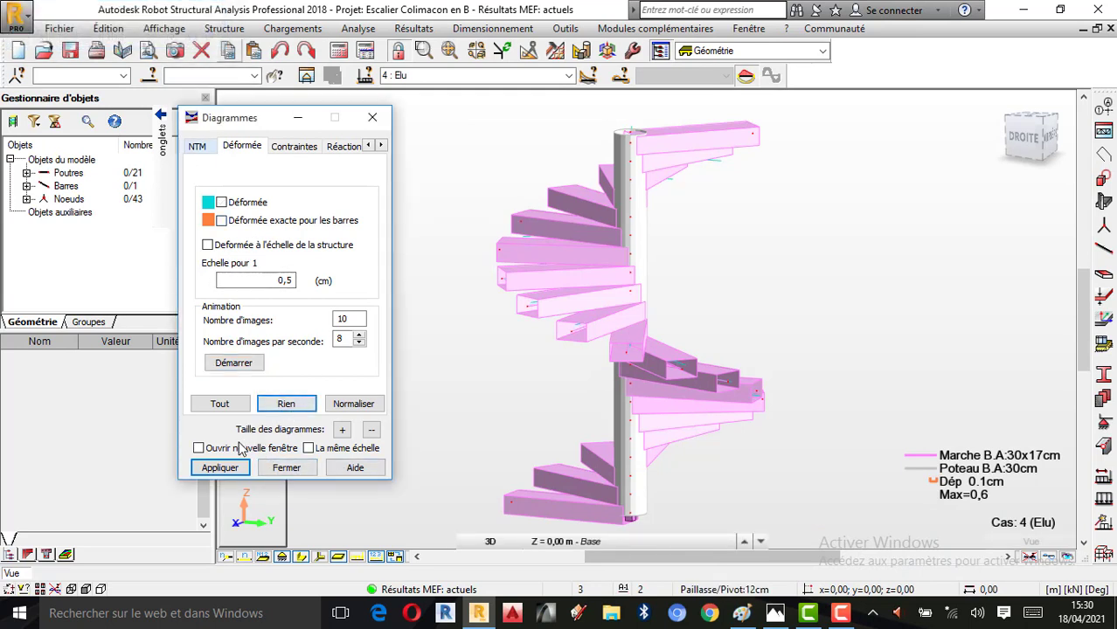
mouse_move(166, 135)
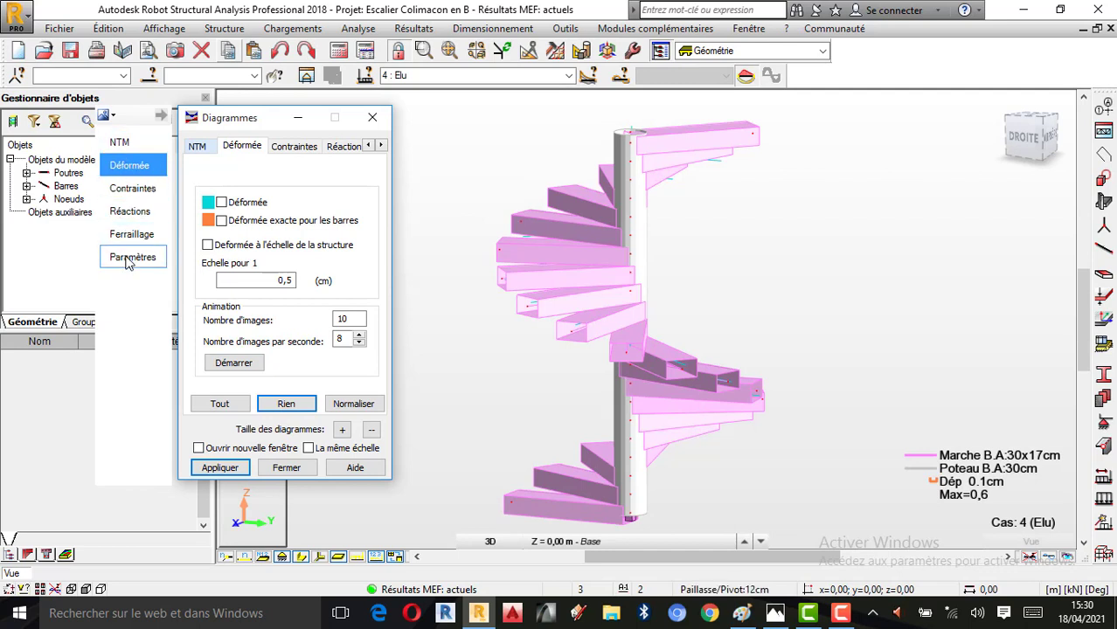
click(282, 469)
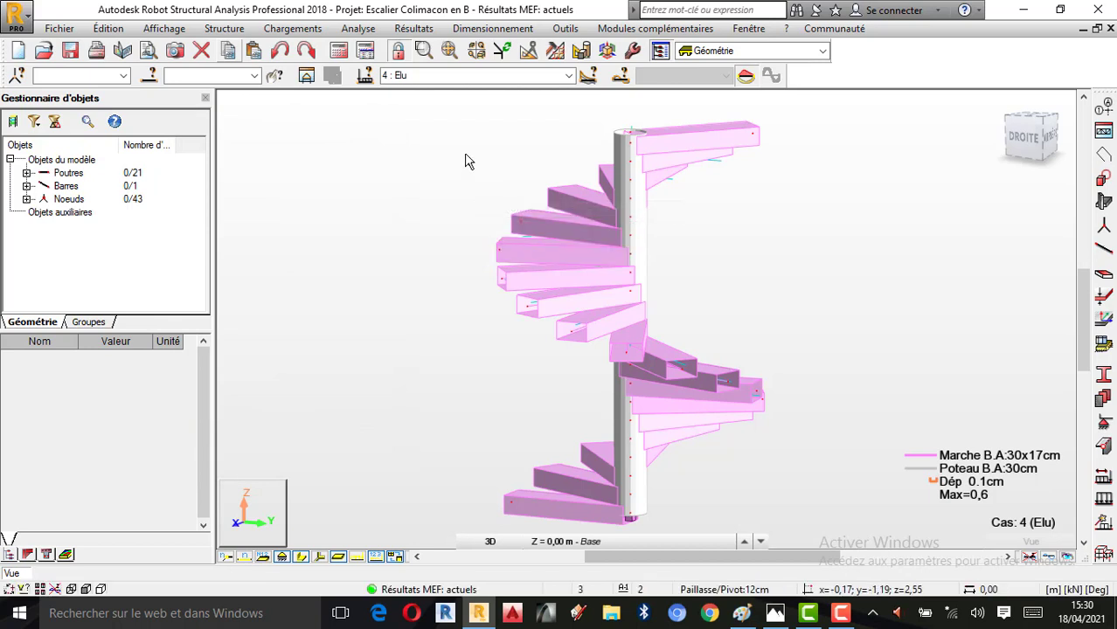
Display the building diagrams of core forces FX and FY, moving the settings window clear of the model
click(414, 29)
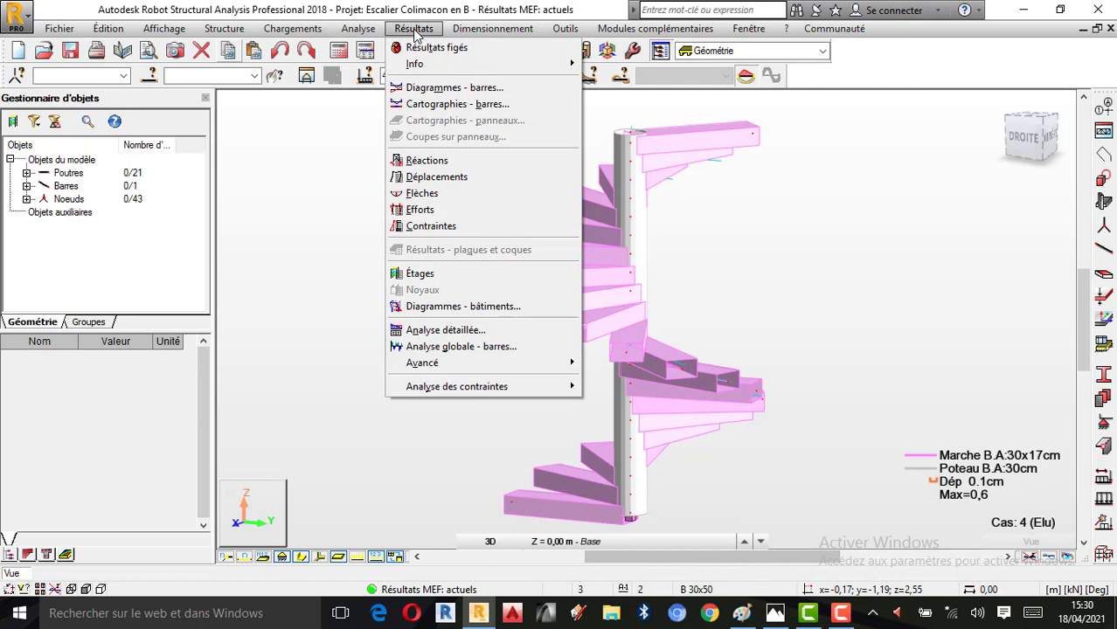
click(491, 310)
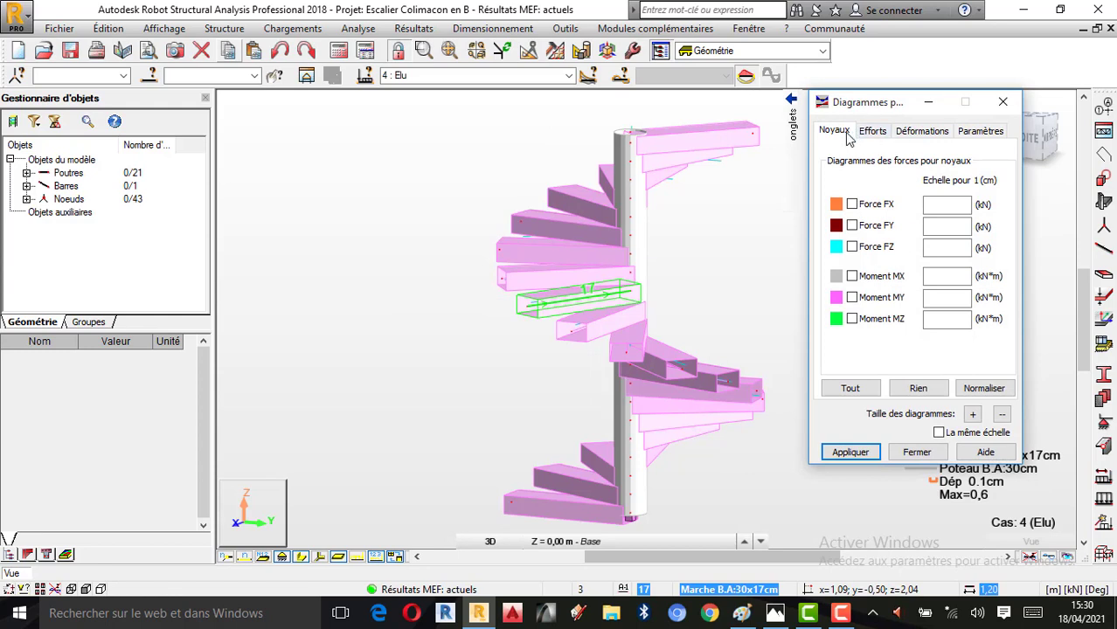
click(852, 204)
click(852, 226)
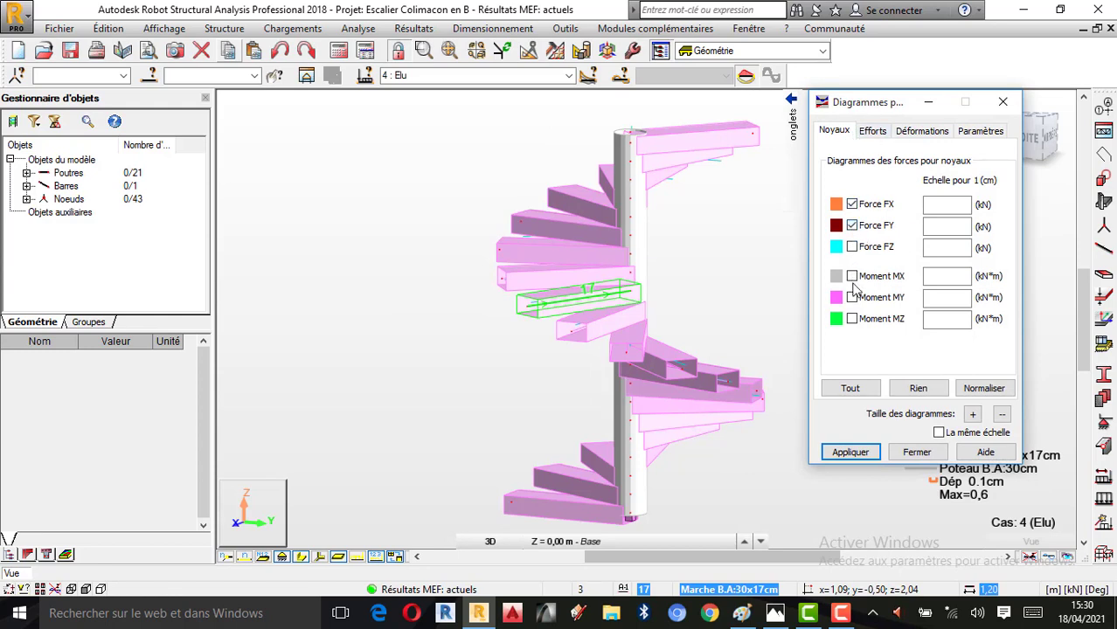
click(853, 456)
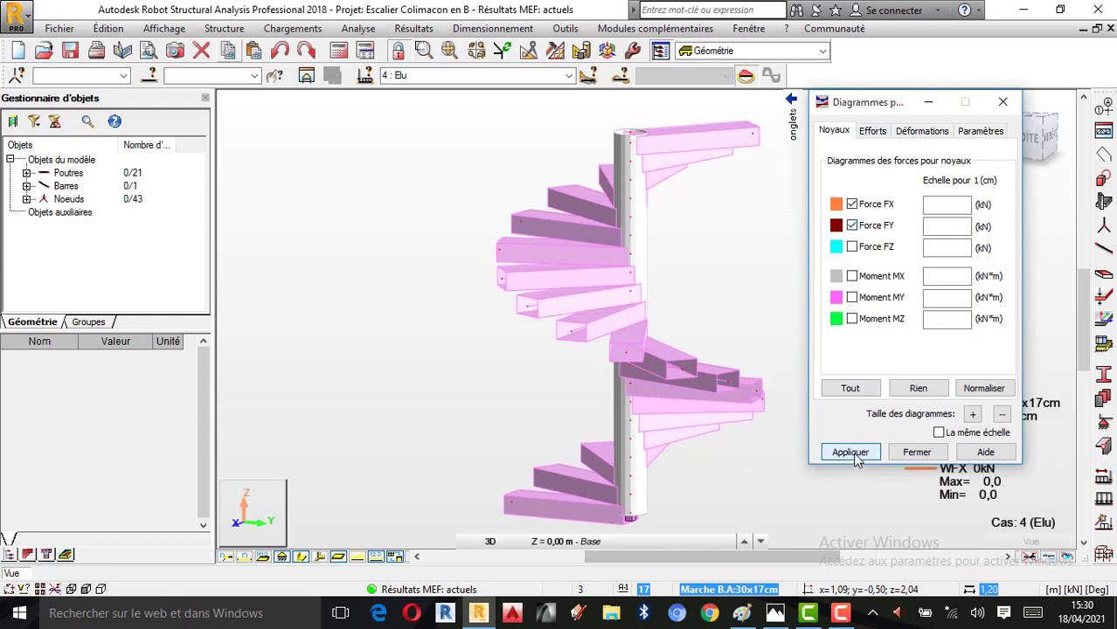
drag(896, 106, 347, 106)
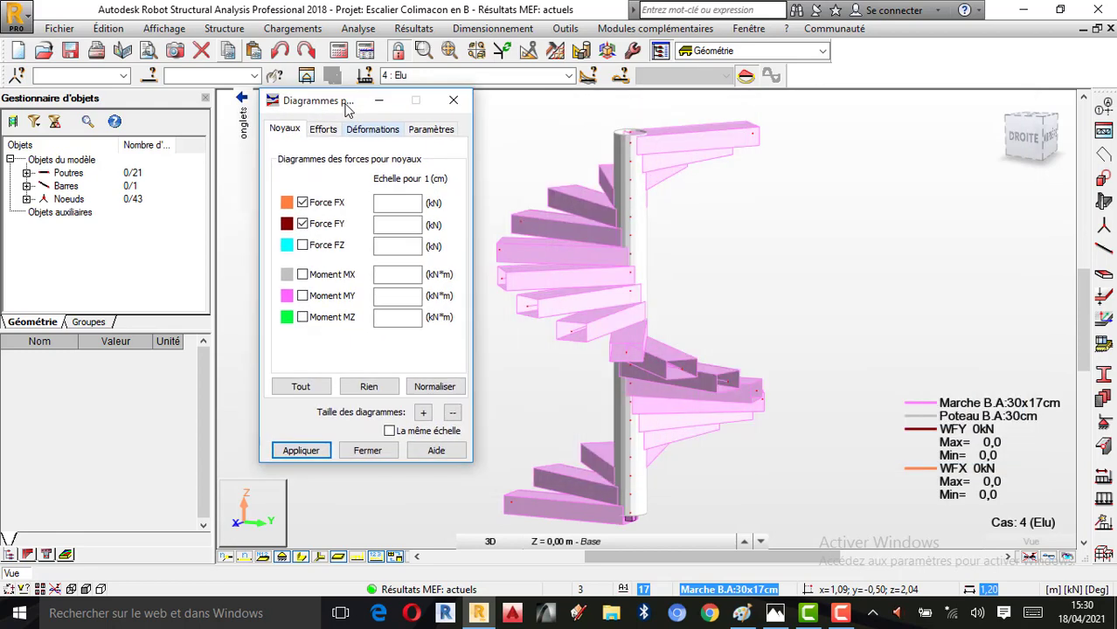
Deselect the core force FY and display the storey centres F (floor gravity), G (storey gravity) and R (rigidity)
click(302, 225)
click(322, 131)
click(303, 196)
click(296, 215)
click(297, 232)
click(305, 451)
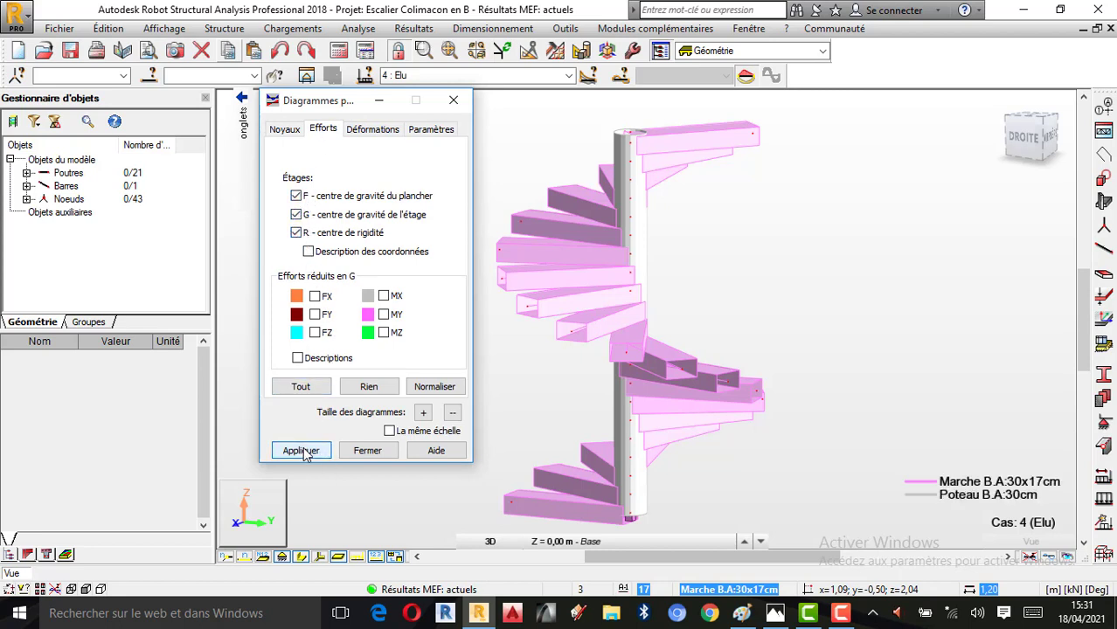
Deselect the storey centres F, G and R and close the building diagram settings
click(295, 196)
click(296, 215)
click(295, 232)
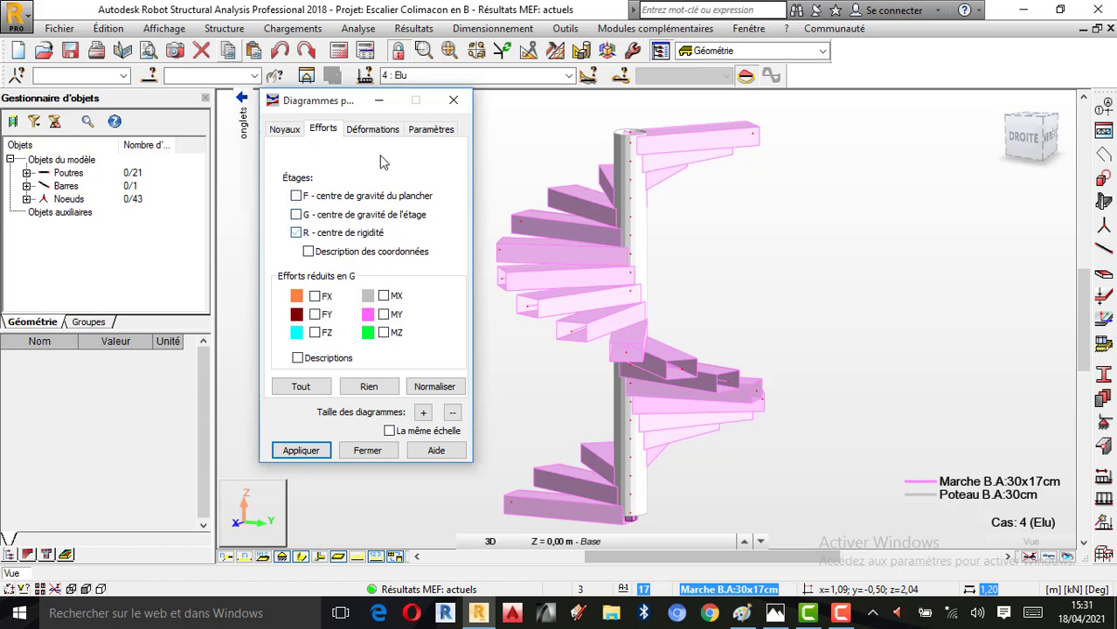
click(452, 100)
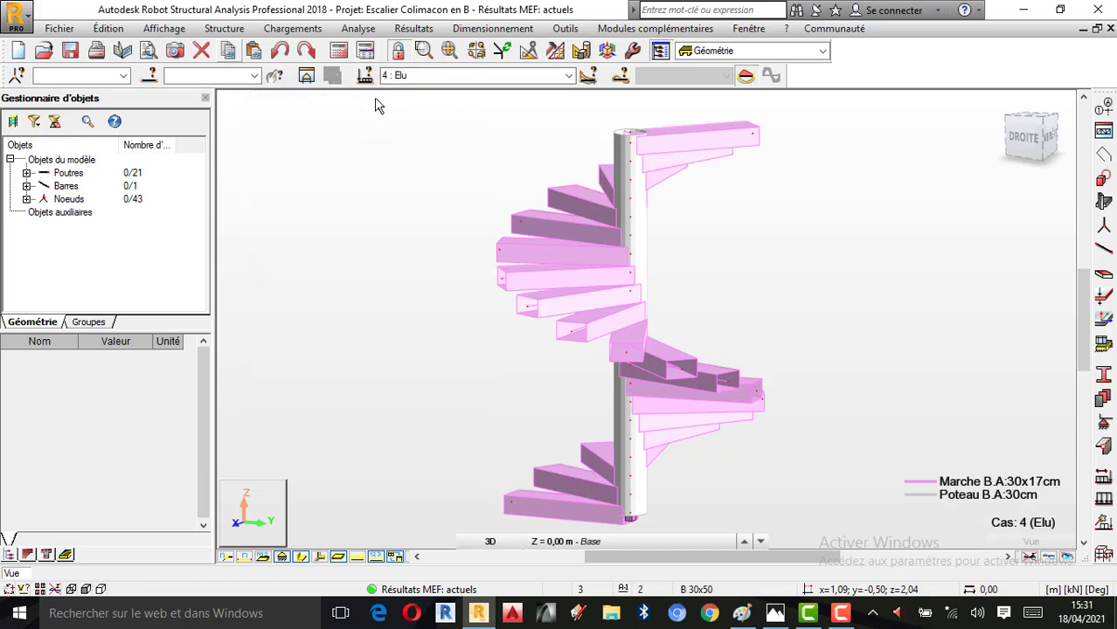
Reopen the building diagrams and display the Déformation diagram on the staircase
click(403, 33)
click(469, 313)
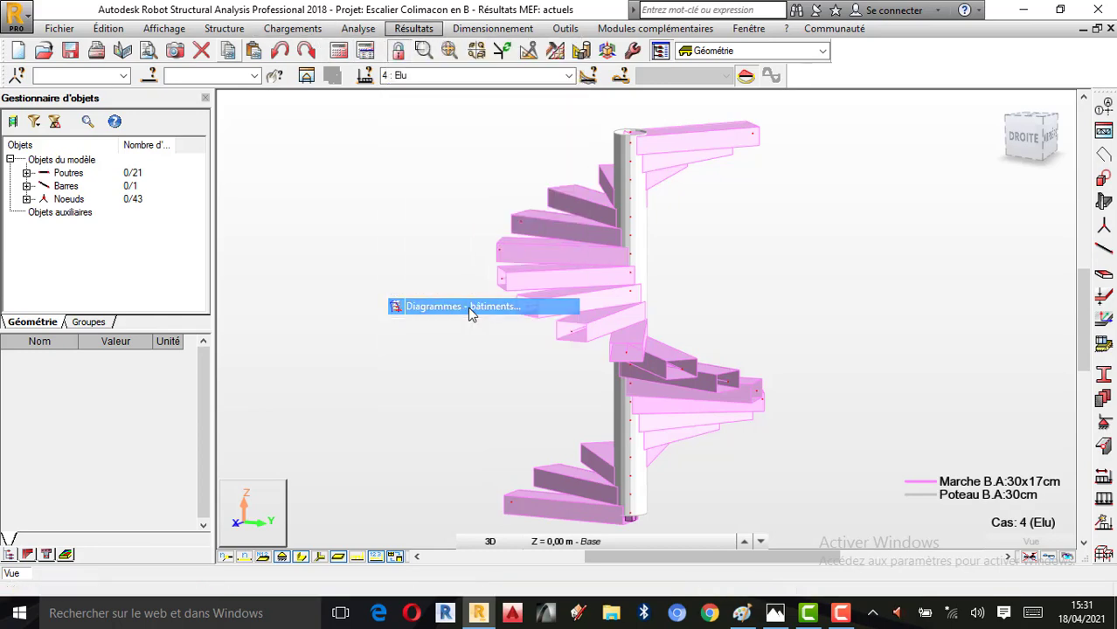
drag(325, 100, 264, 98)
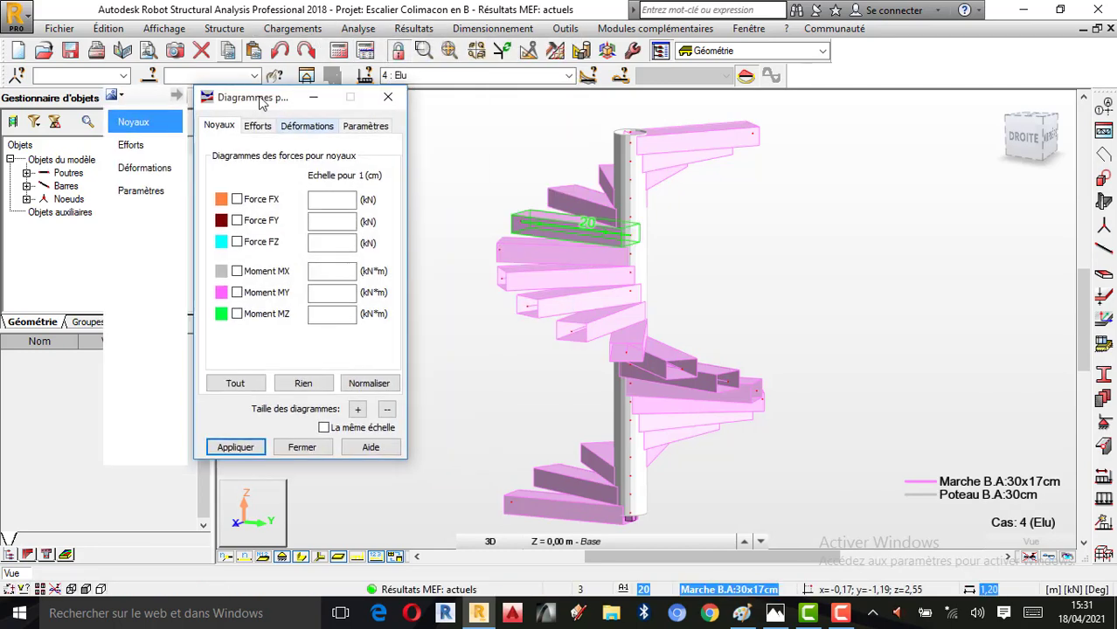
click(307, 126)
click(237, 166)
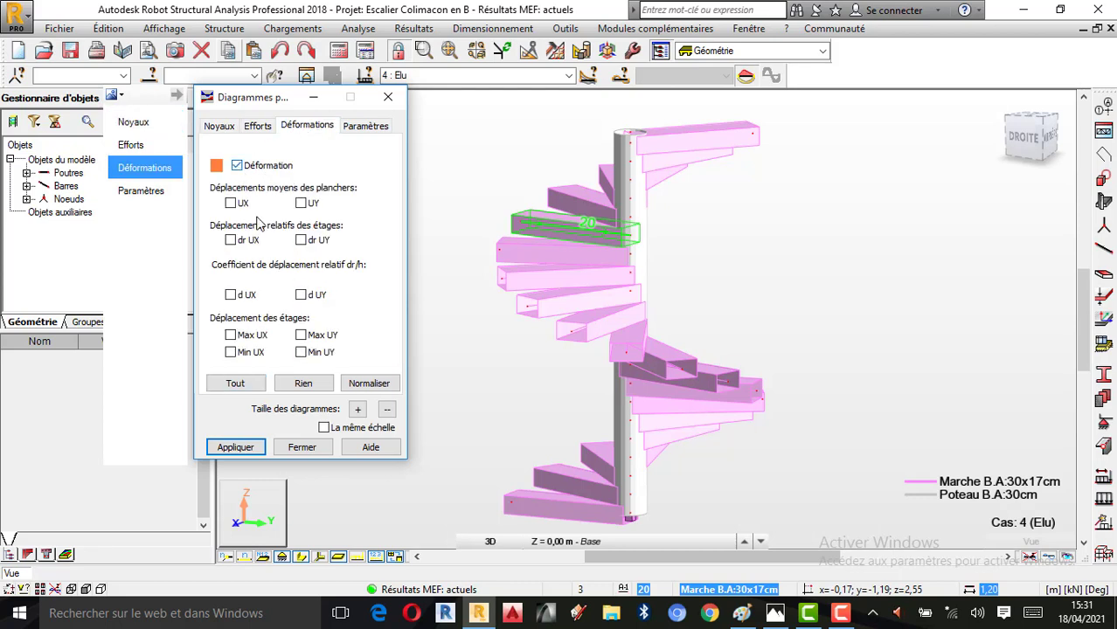
click(249, 449)
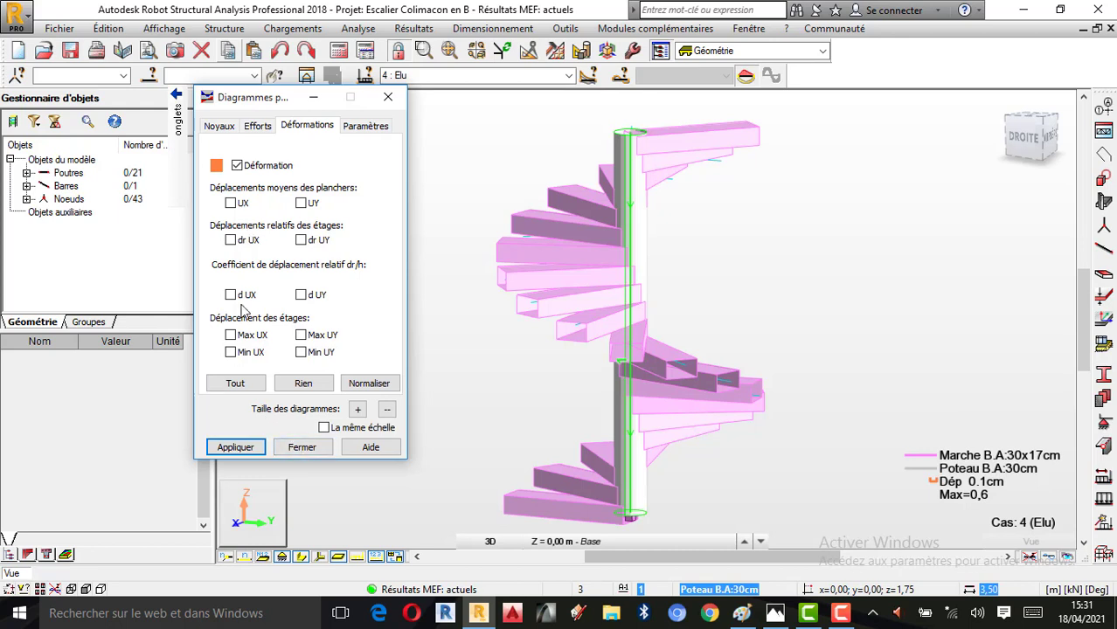
Clear the building deformation diagram from the model and close the building diagram settings
click(303, 388)
click(238, 448)
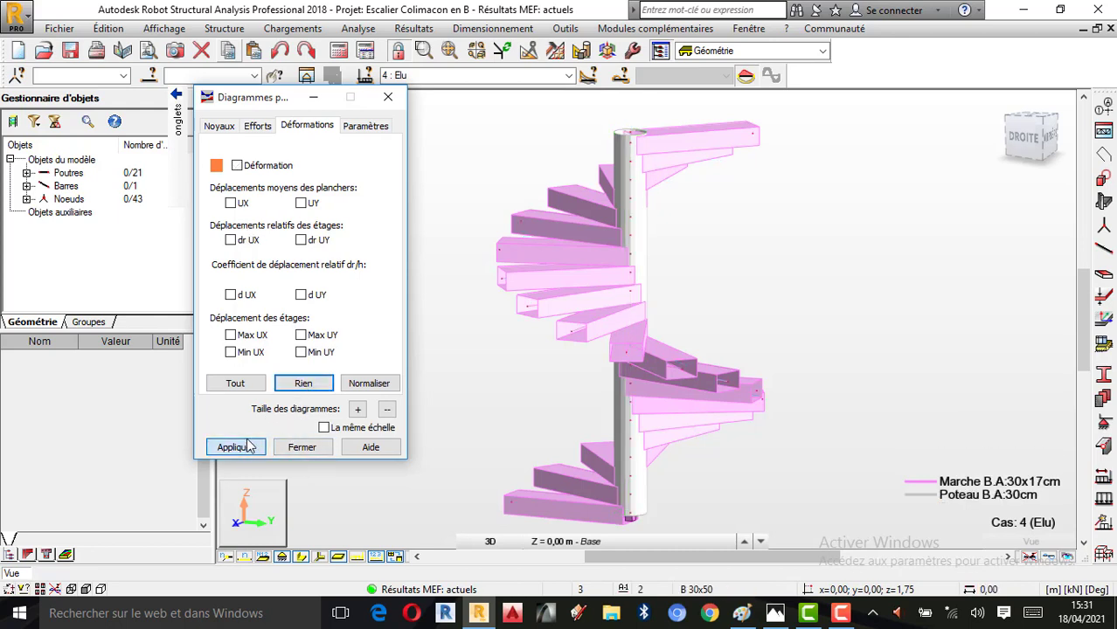
click(840, 614)
click(931, 540)
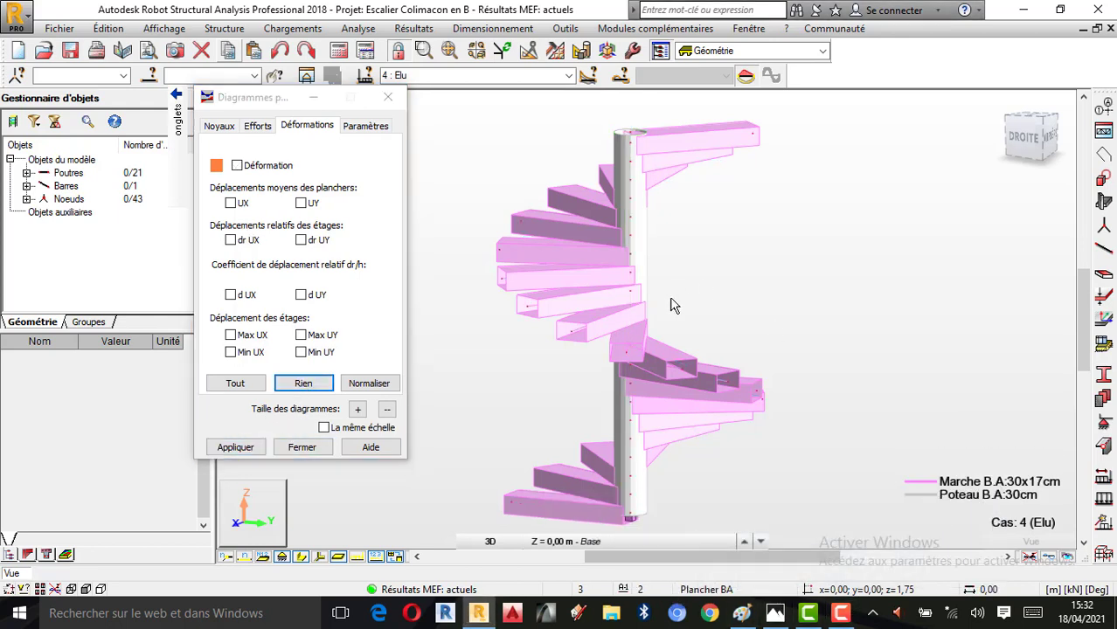
click(388, 97)
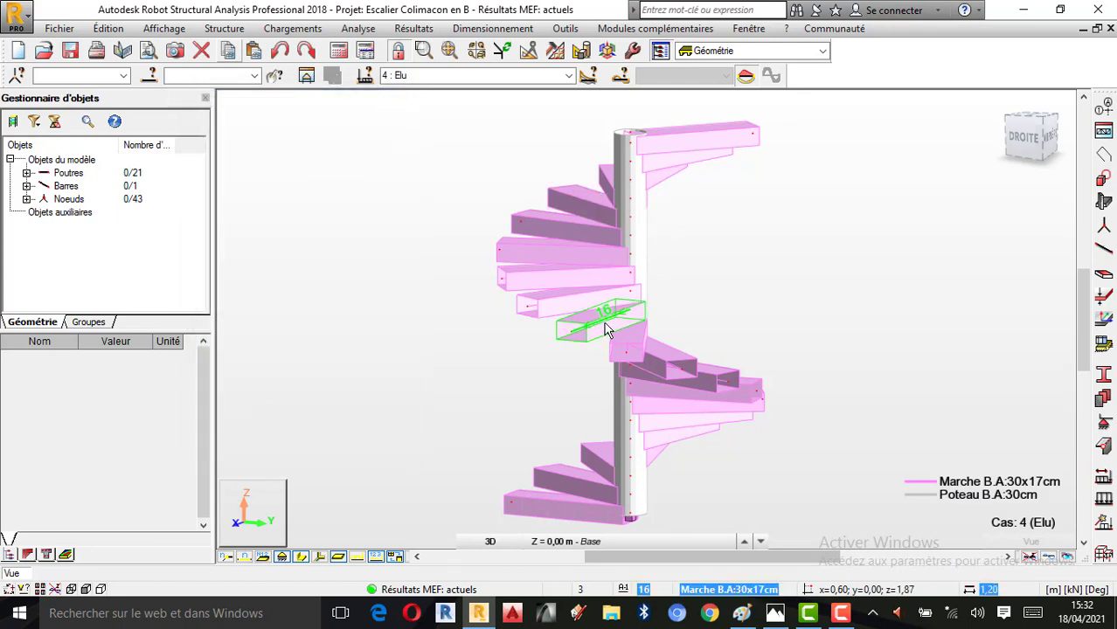
Select the lowest stair tread, bar 5, and open its object properties for load case 4 (Elu)
scroll(553, 239, down, 1)
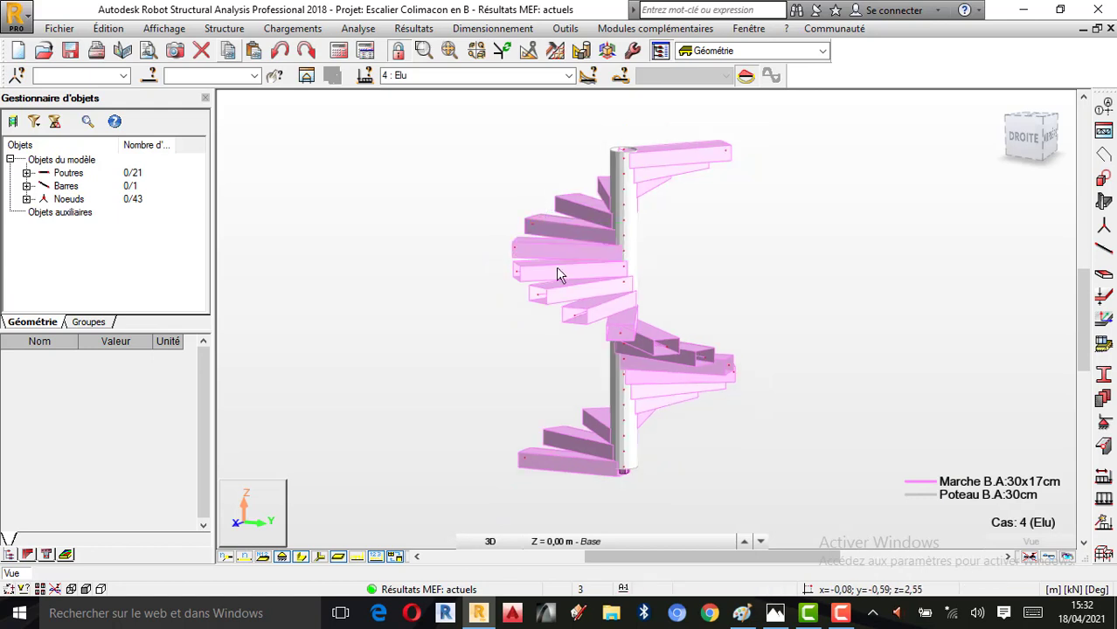
scroll(575, 472, up, 1)
scroll(576, 472, up, 1)
click(579, 466)
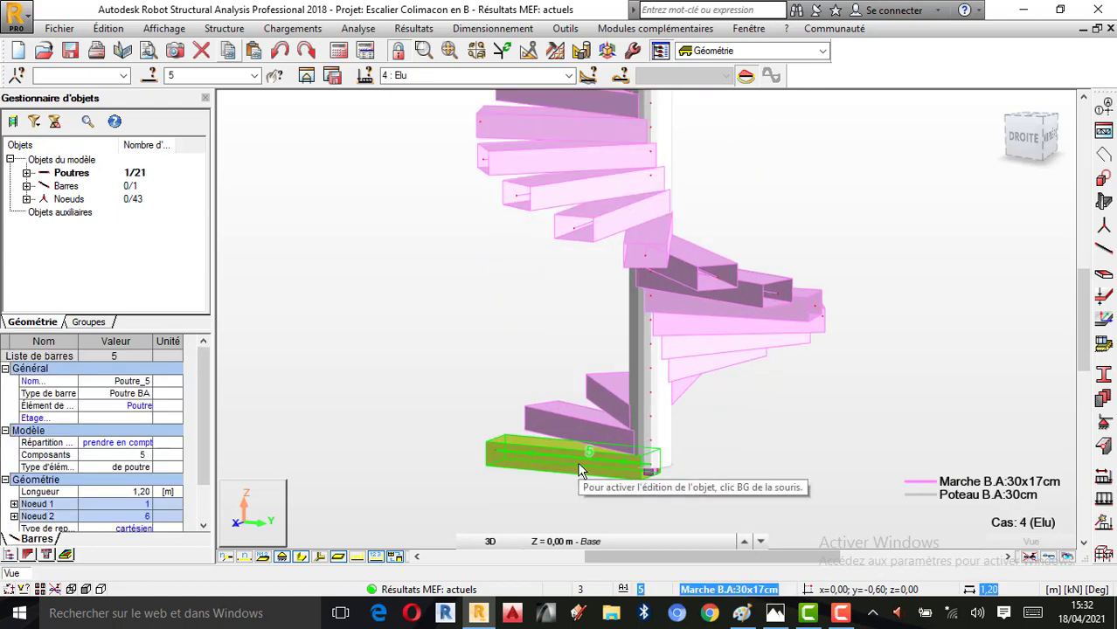
right_click(577, 462)
click(556, 450)
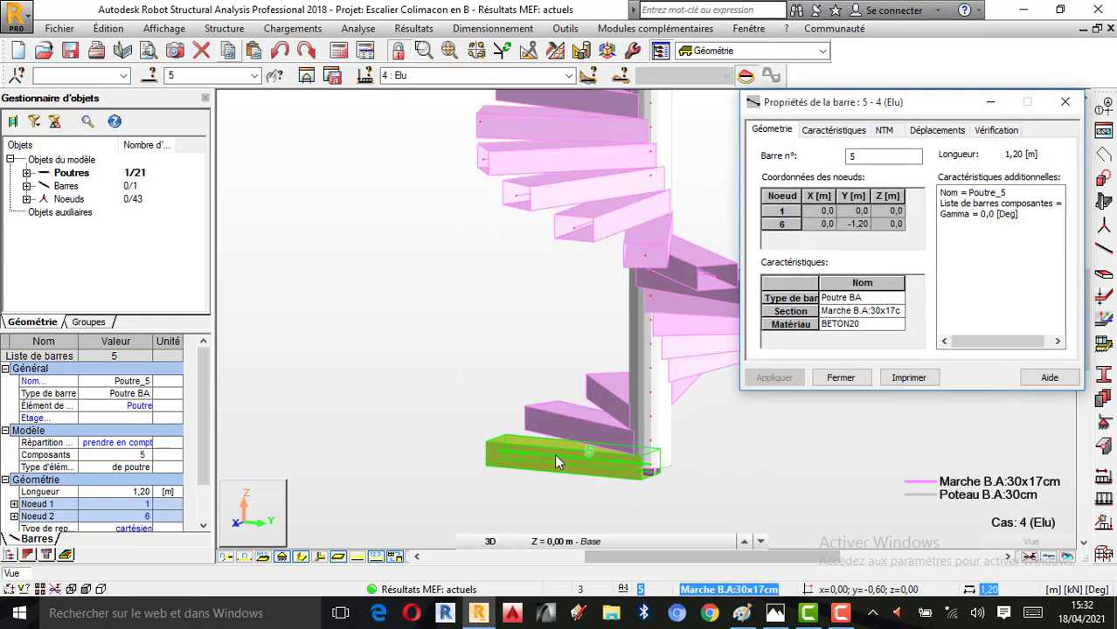
Display the My bending moment diagram of the lowest tread with its extreme values
click(884, 131)
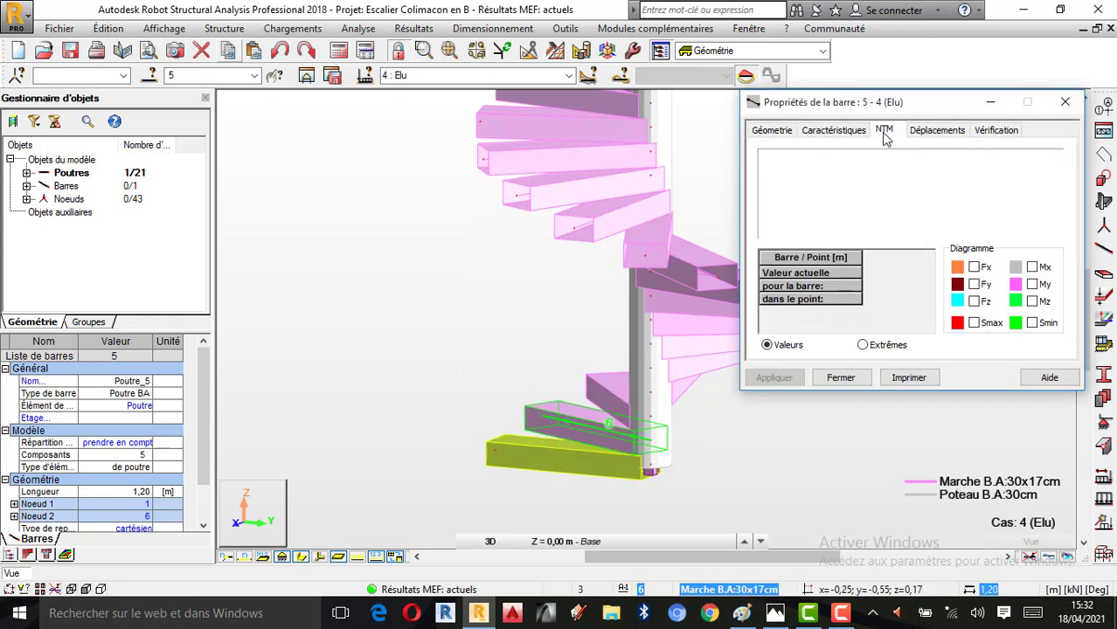
click(1032, 285)
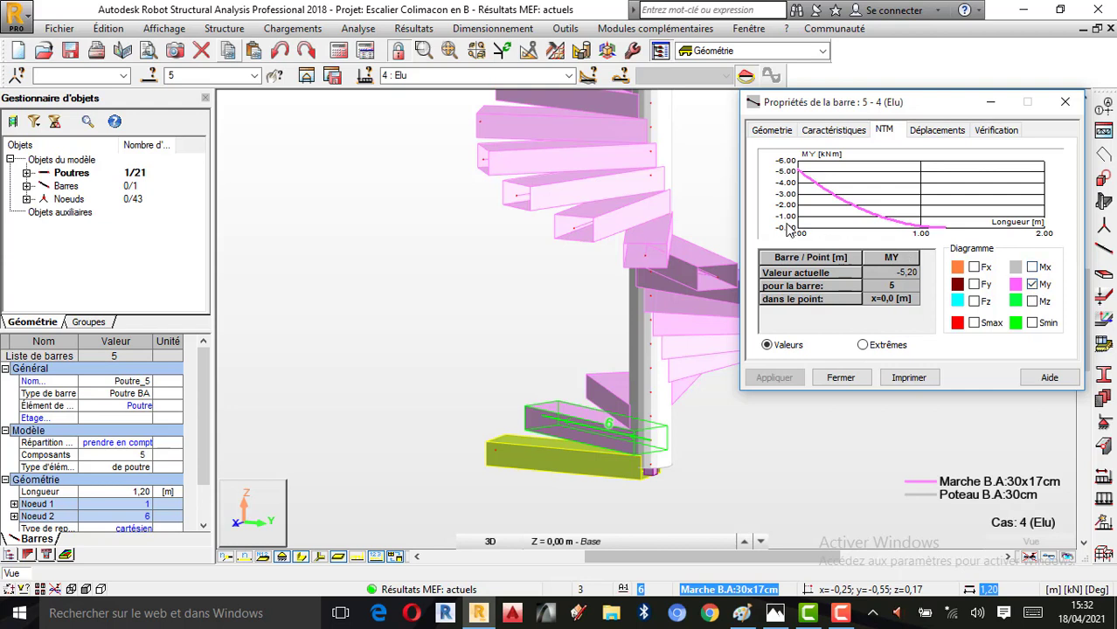
click(865, 346)
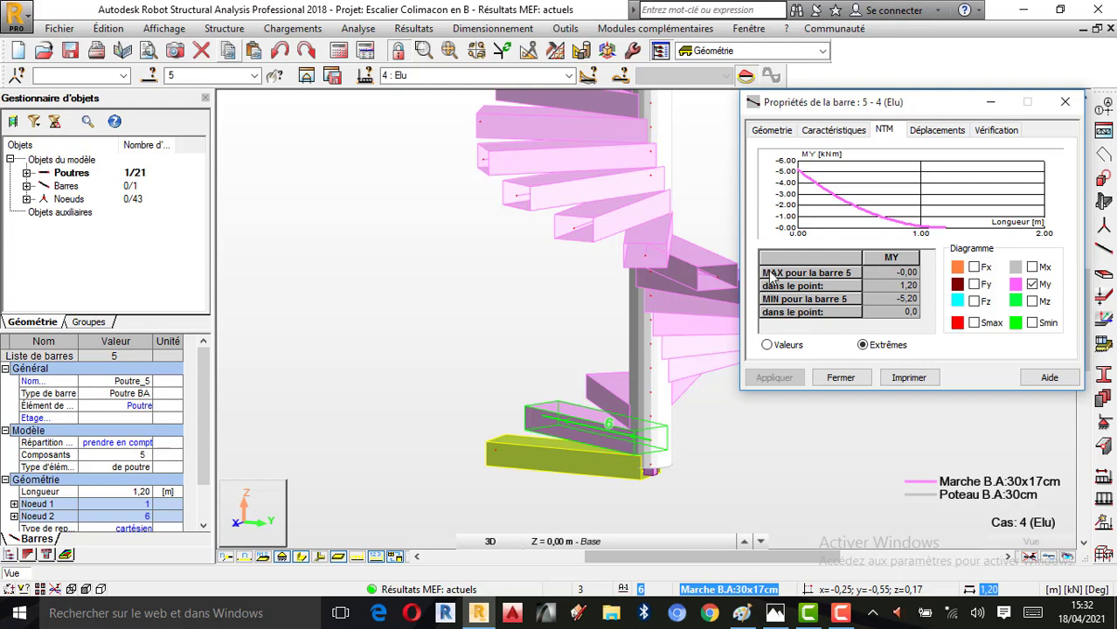
Examine the extreme My moments of the second and third treads from the base, bars 6 and 7
click(577, 428)
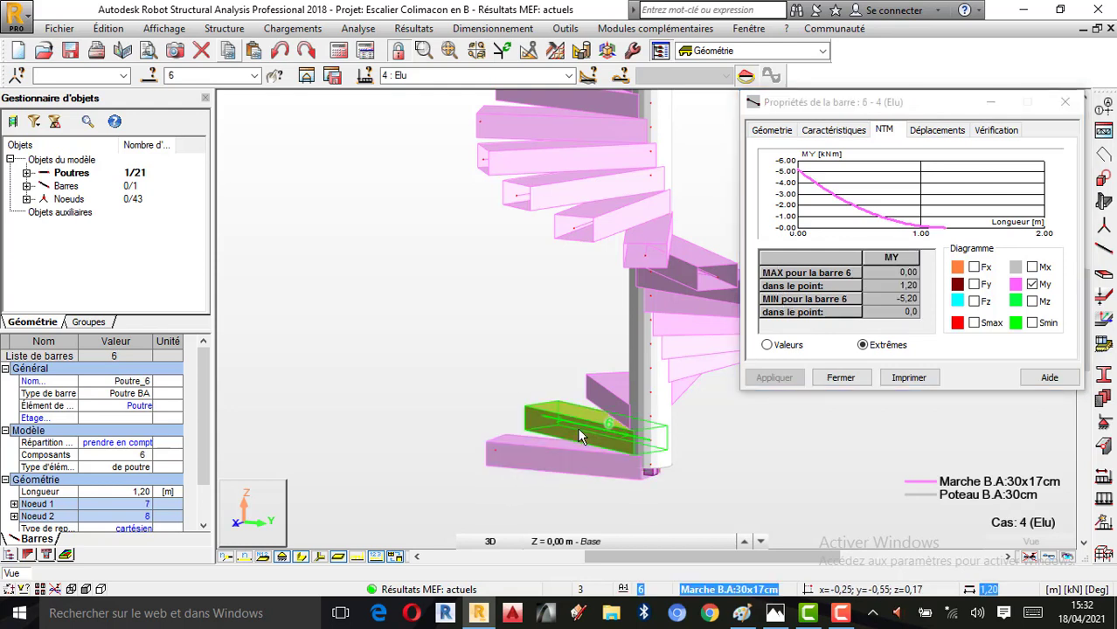
click(608, 402)
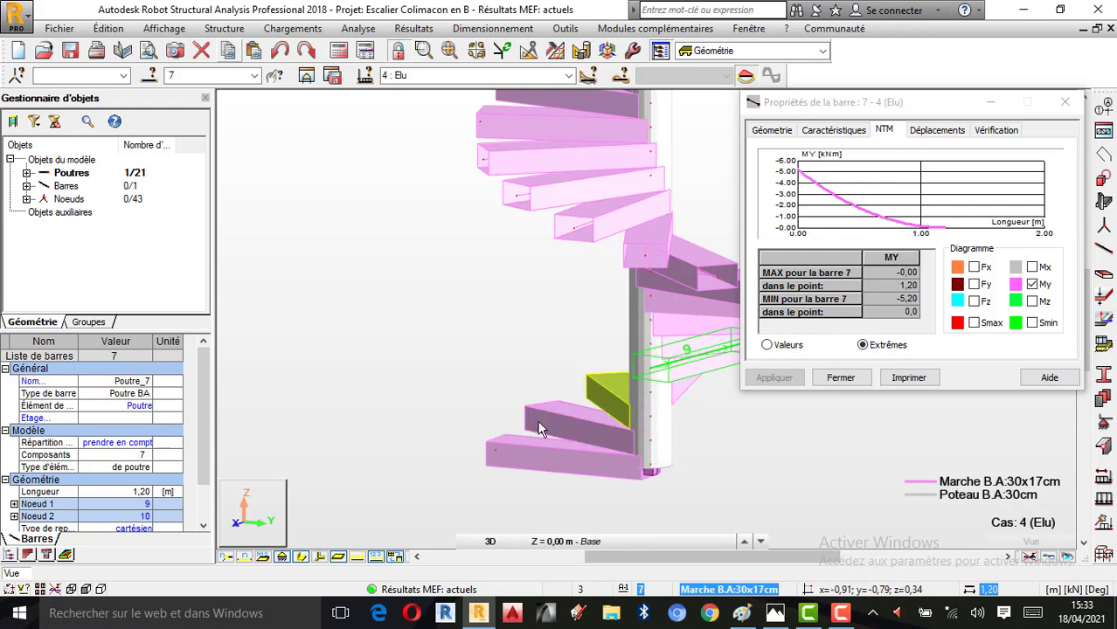
scroll(567, 411, down, 1)
scroll(659, 232, down, 1)
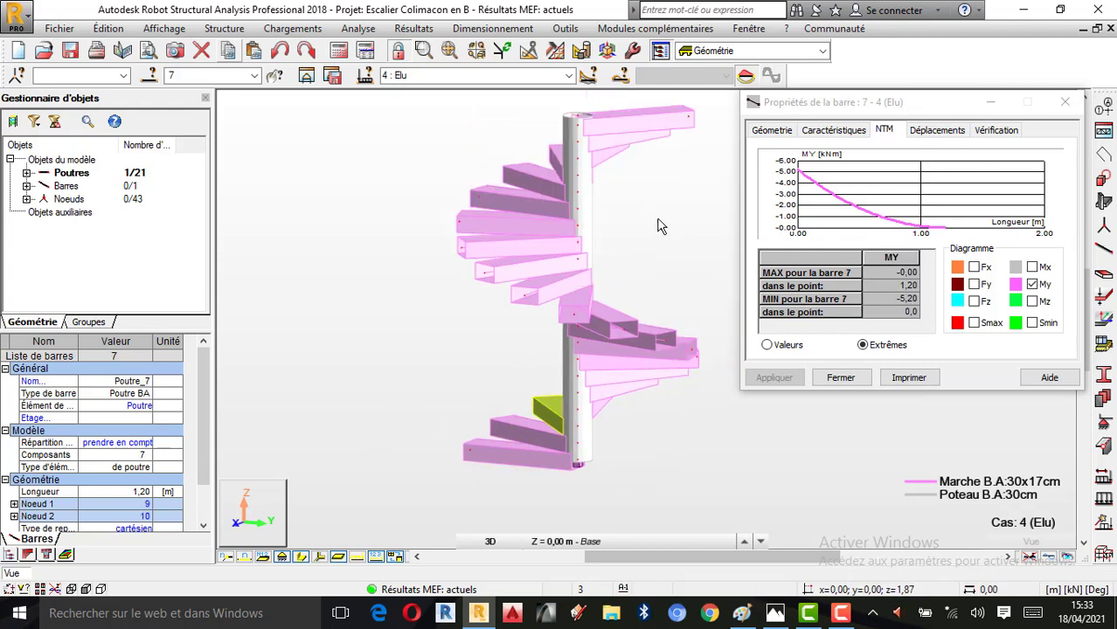
scroll(661, 224, up, 1)
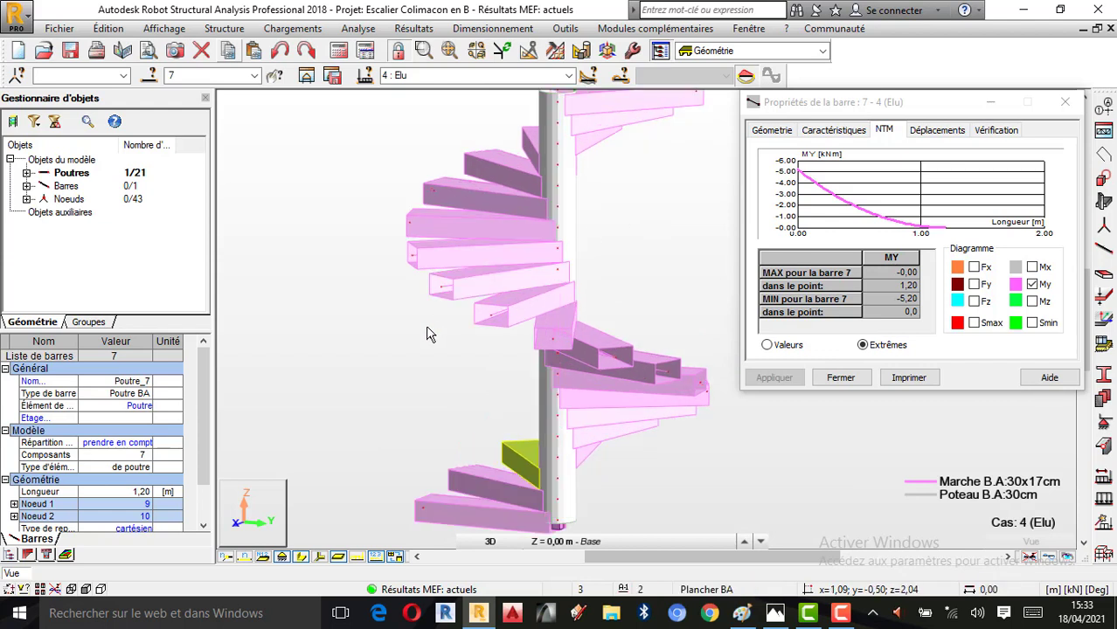
scroll(516, 280, down, 1)
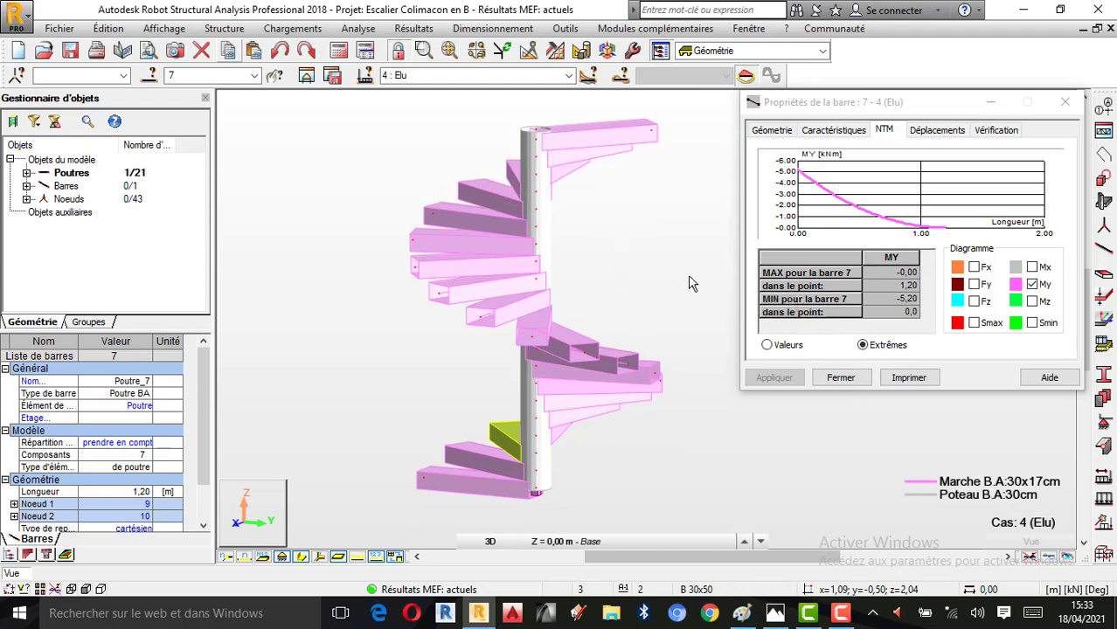
click(839, 614)
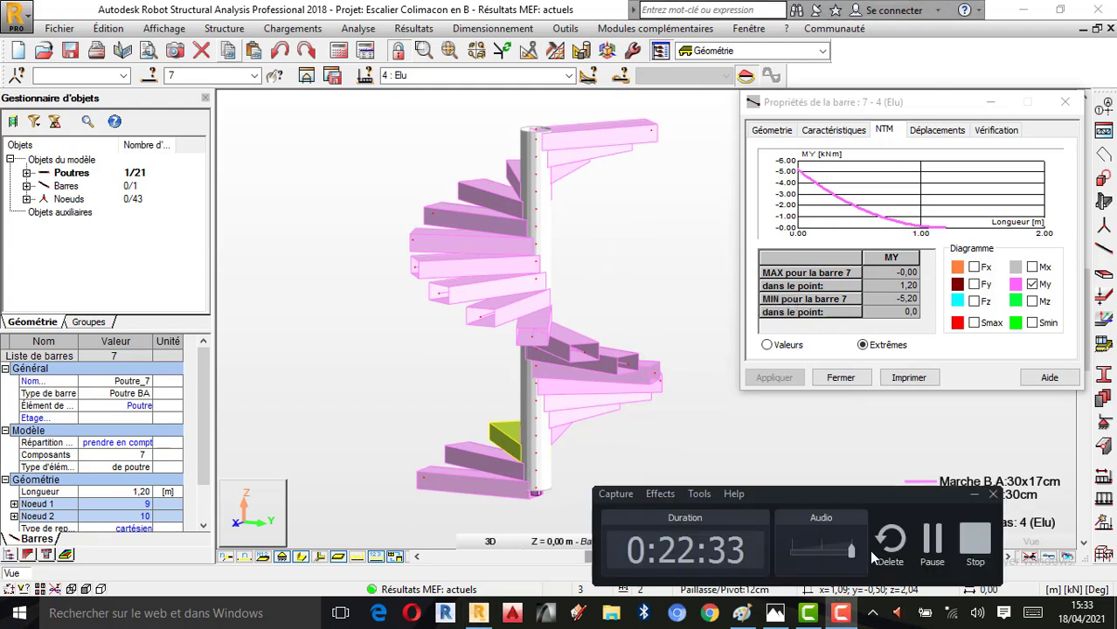
click(974, 496)
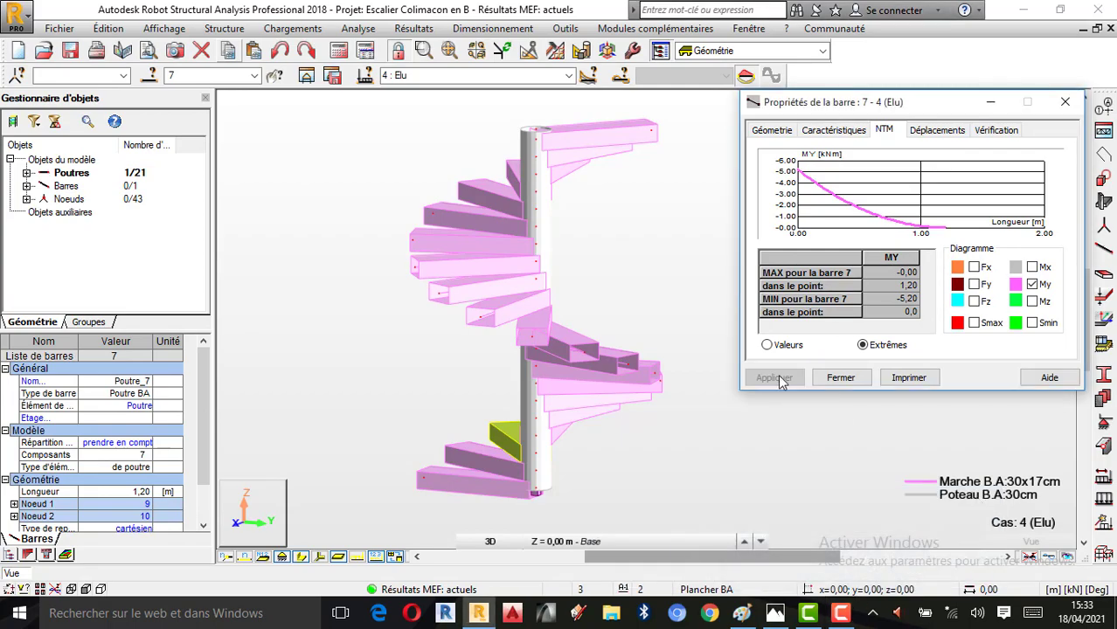